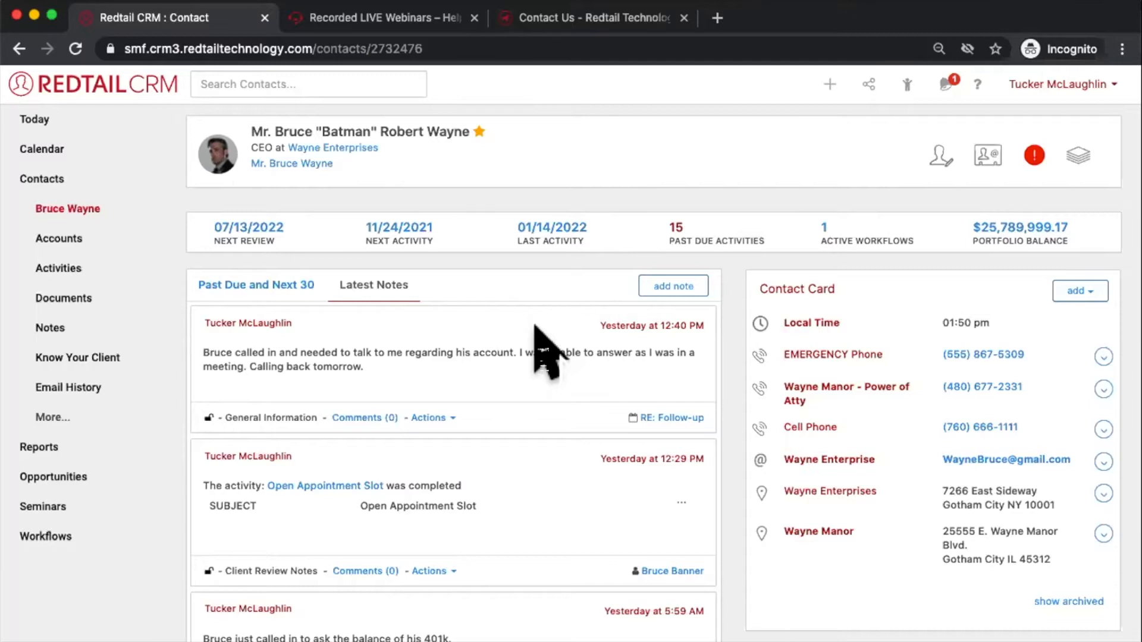
View the alphabetical contact list, and open the Wayne Enterprises CEO's record from the recently viewed contacts
left_click(905, 85)
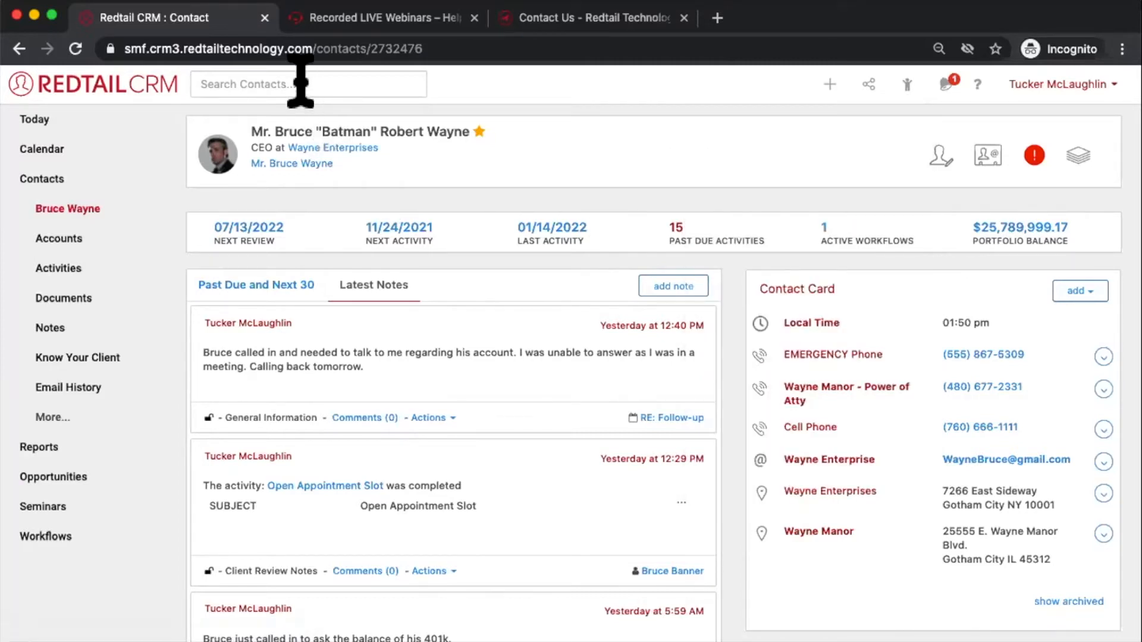
left_click(76, 177)
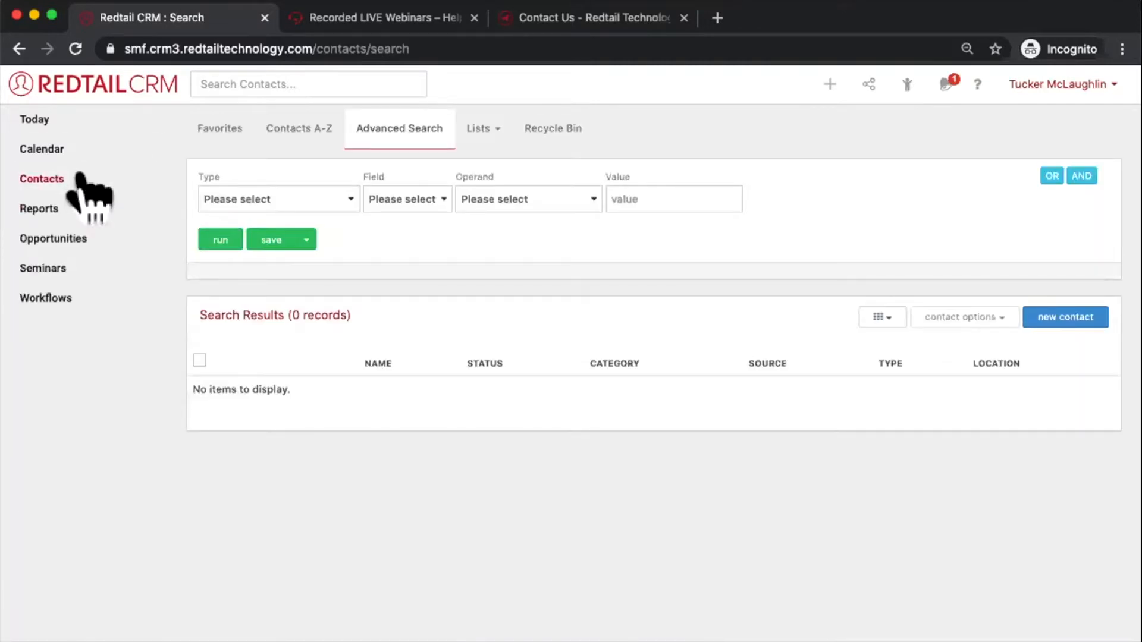
left_click(283, 127)
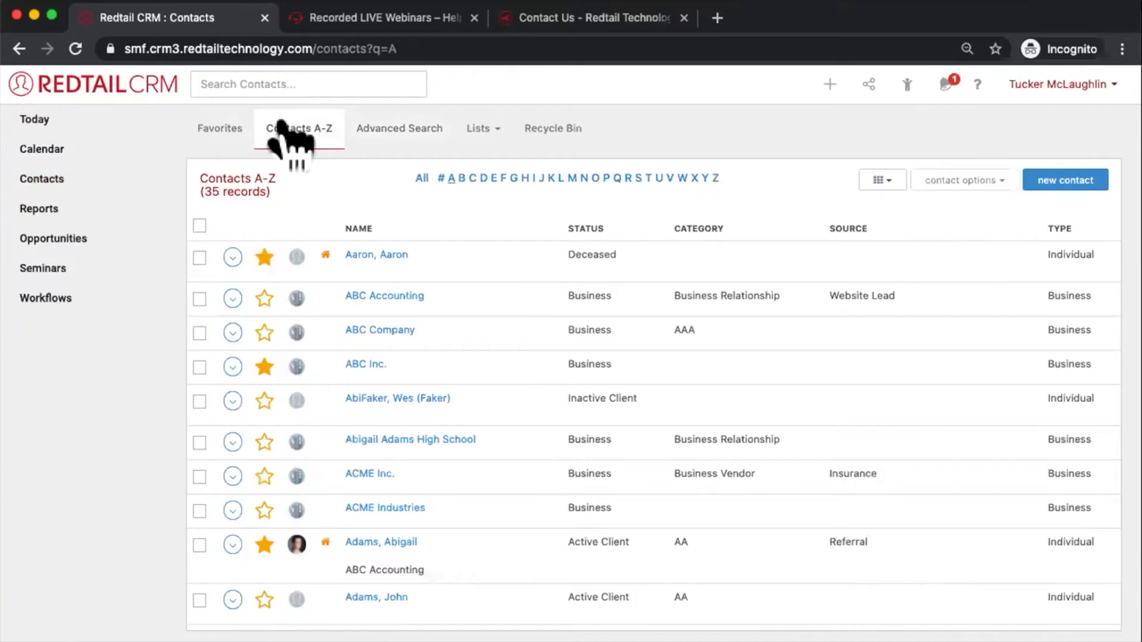
left_click(907, 84)
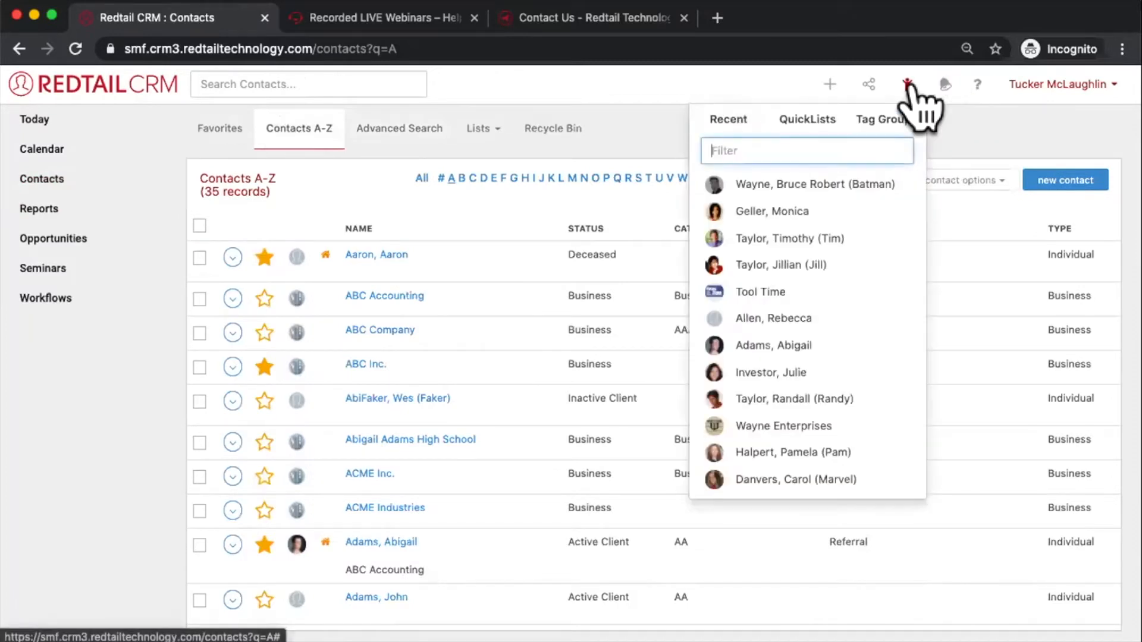
left_click(855, 186)
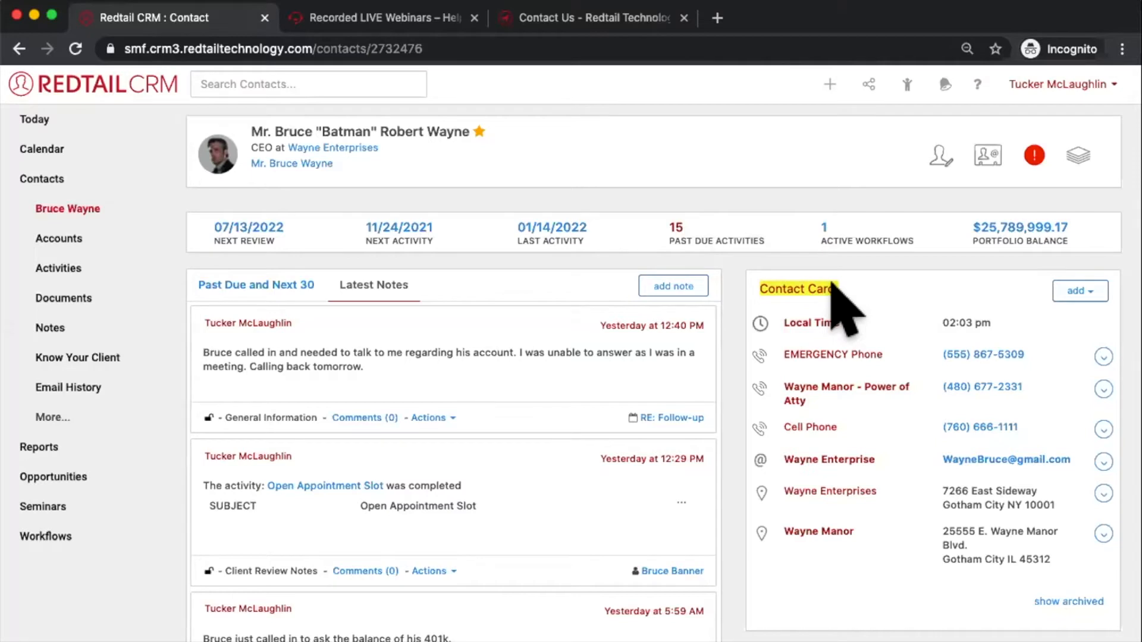
Review the contact card, including the available actions for the Wayne Manor - Power of Atty phone and the email entry
scroll(934, 357, "down", 2)
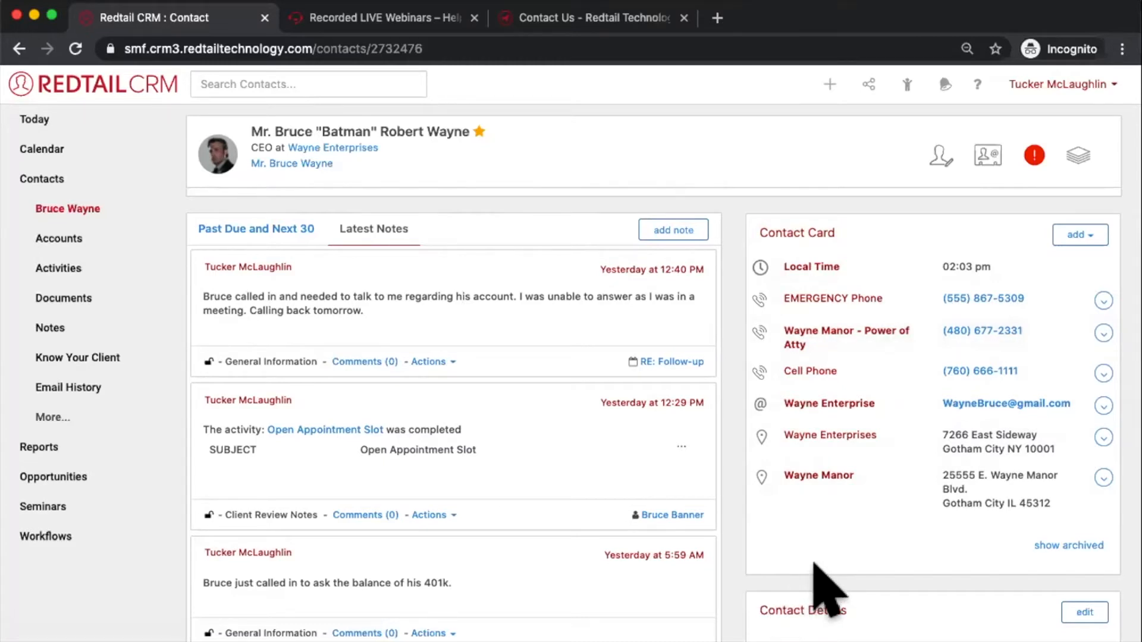
left_click(1104, 333)
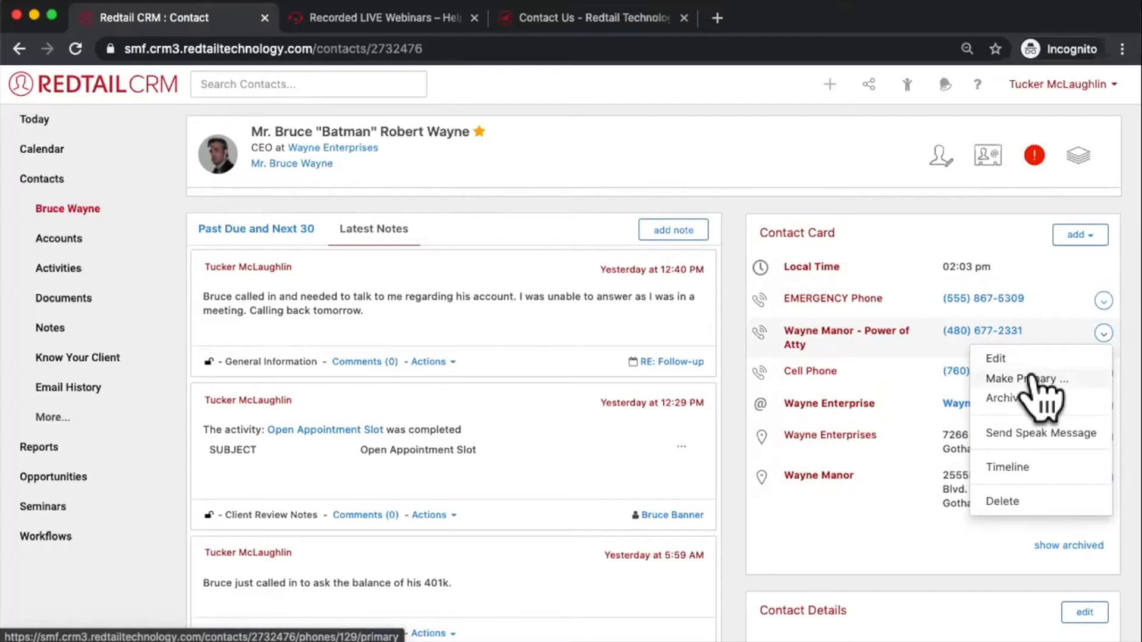
left_click(1038, 357)
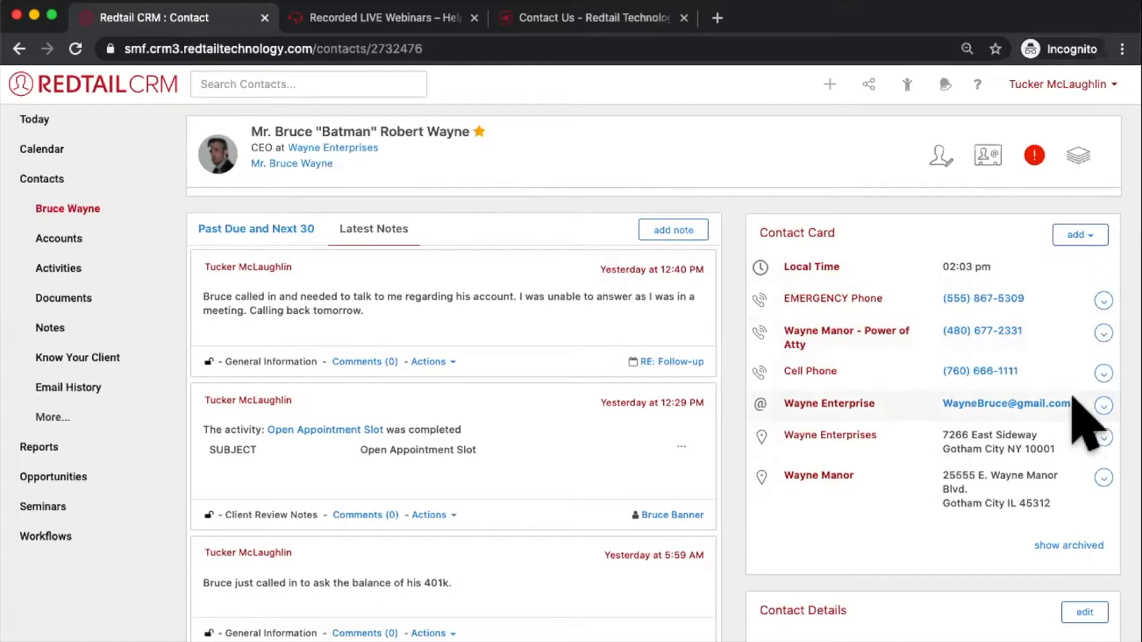
left_click_drag(1070, 404, 940, 403)
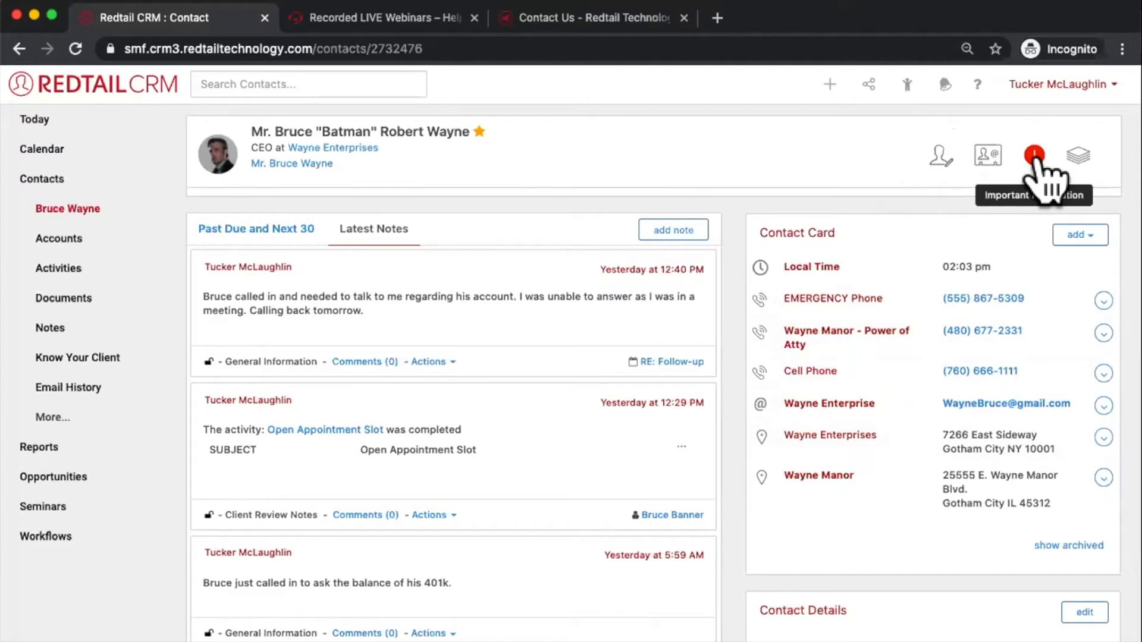
Read the important information saved for the contact and close it without updating
left_click(1035, 156)
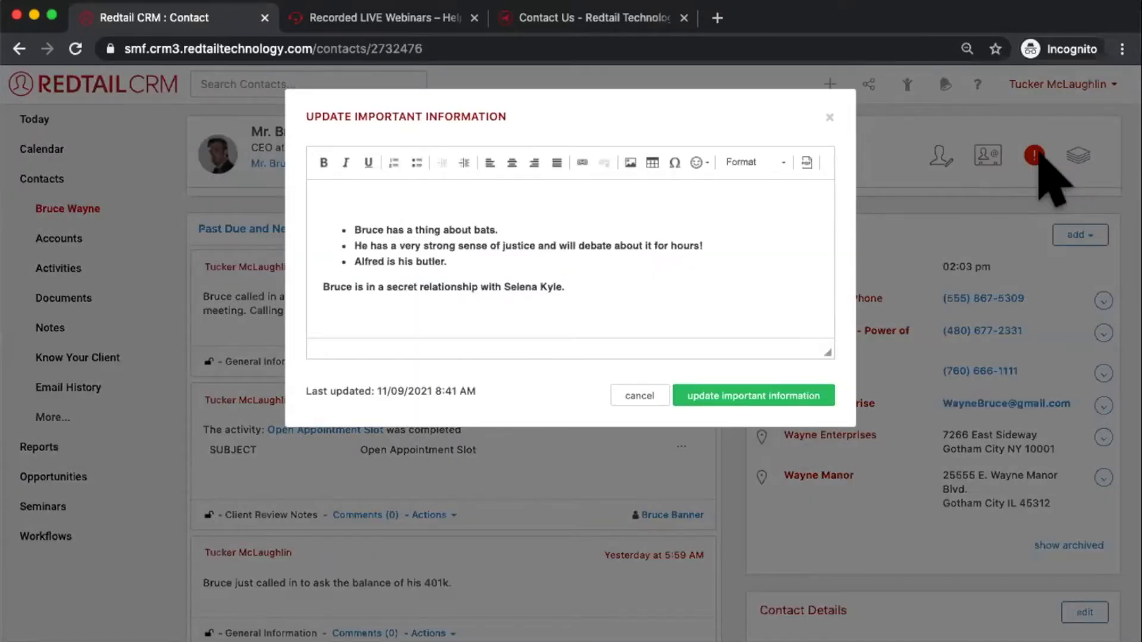
left_click_drag(573, 293, 321, 200)
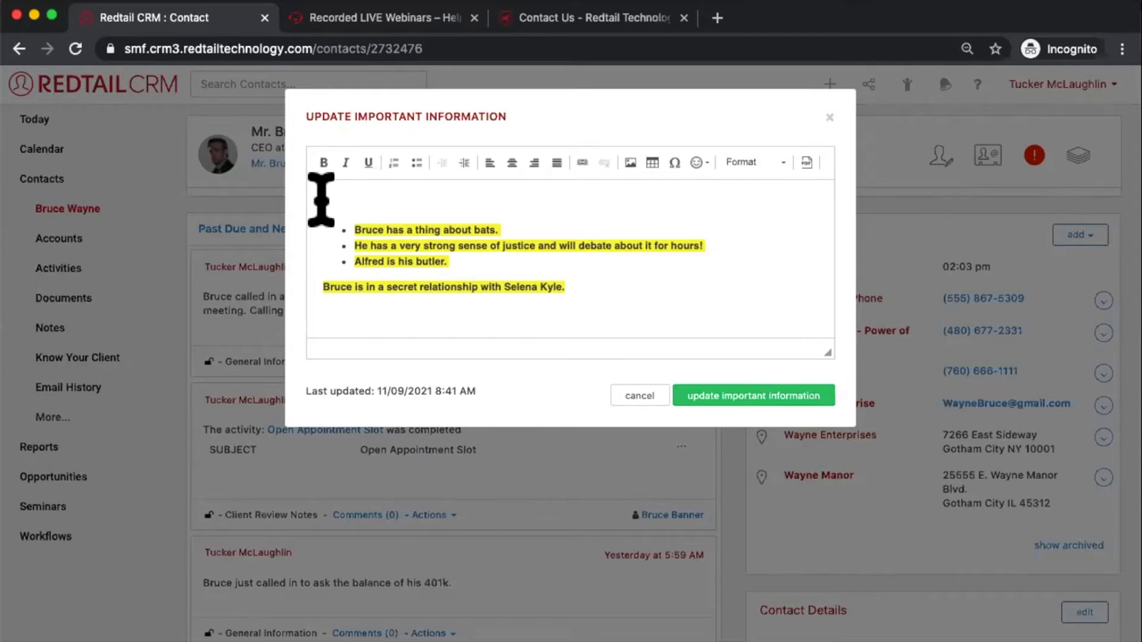
left_click(830, 117)
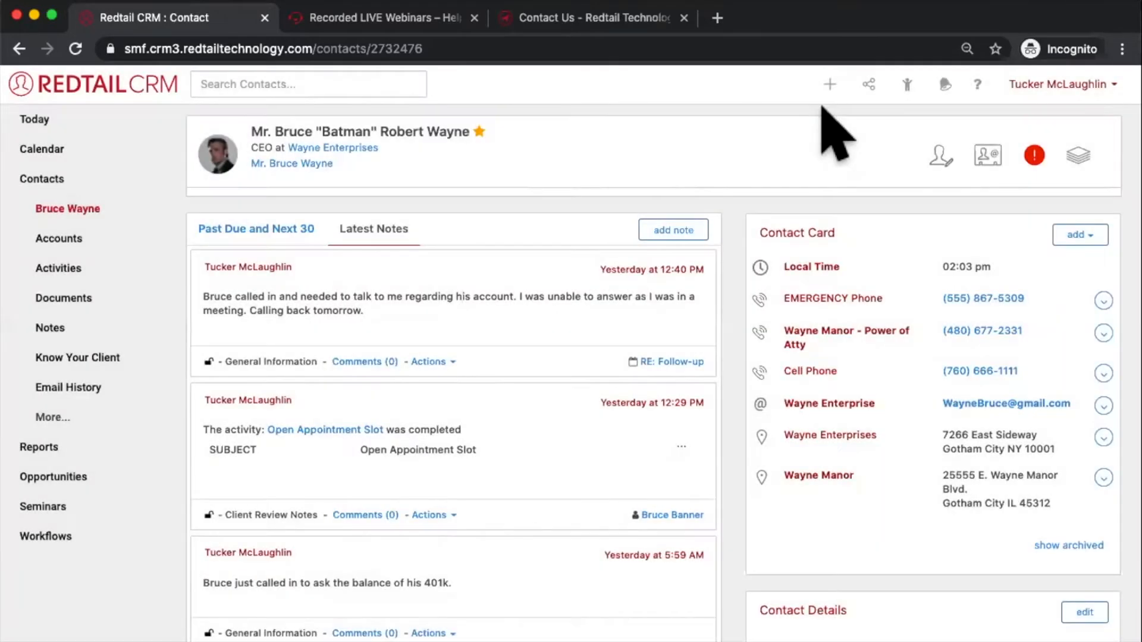
Generate the contact's Personal Profile Form as a PDF from the common tasks
left_click(1076, 158)
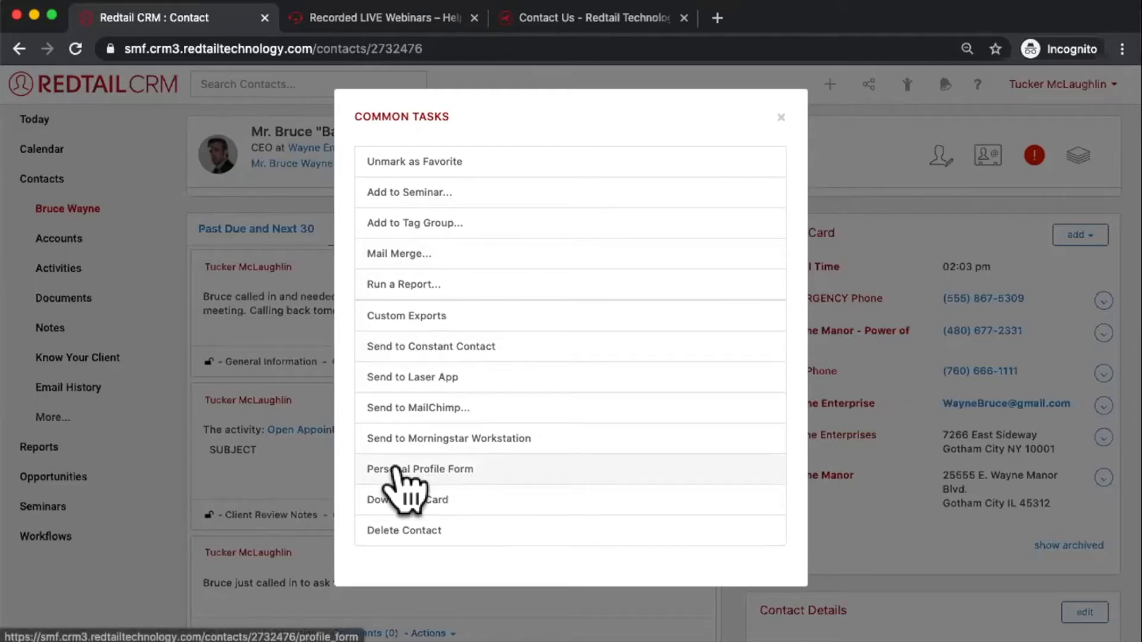
left_click(394, 470)
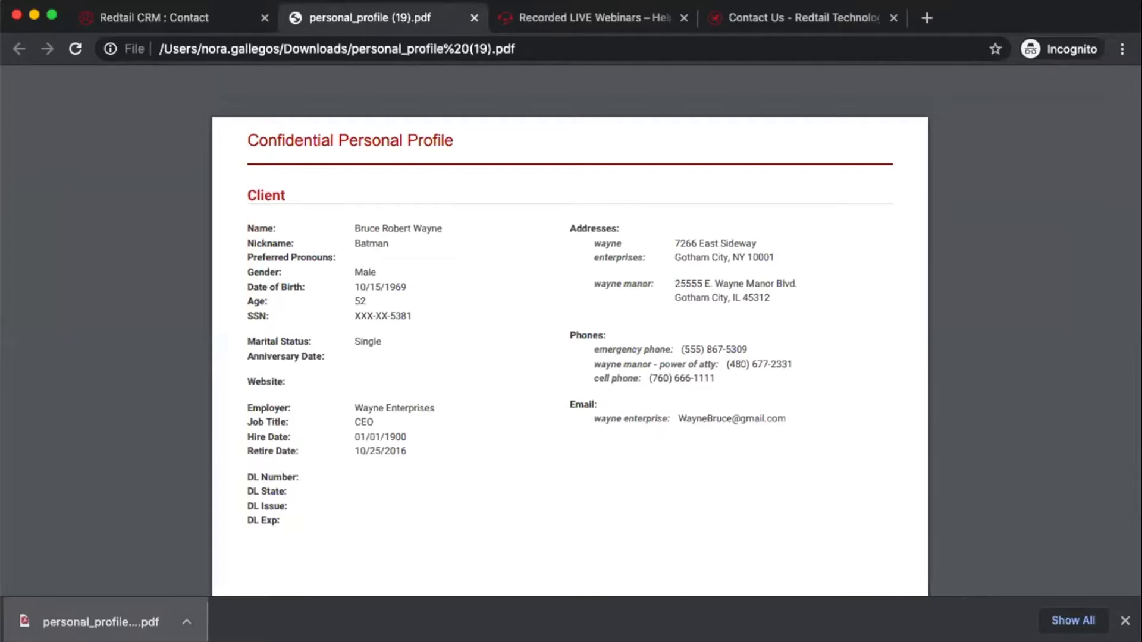
Examine the personal profile PDF, from the client details and DL fields through the accounts list to the closing disclosure
scroll(310, 431, "down", 3)
scroll(308, 415, "down", 1)
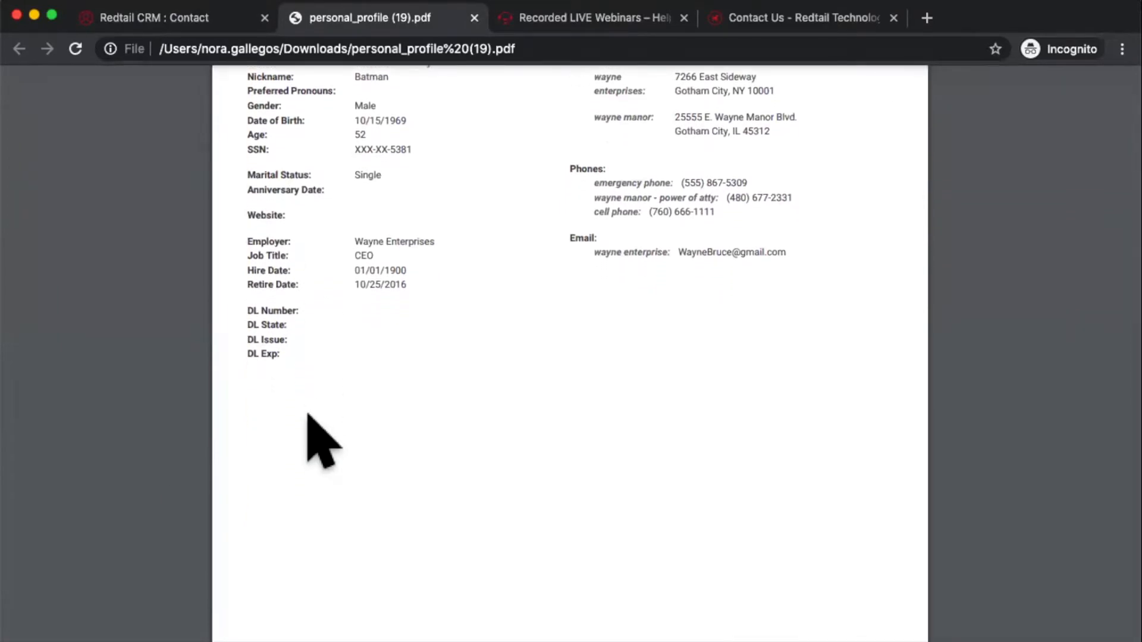
scroll(308, 415, "up", 3)
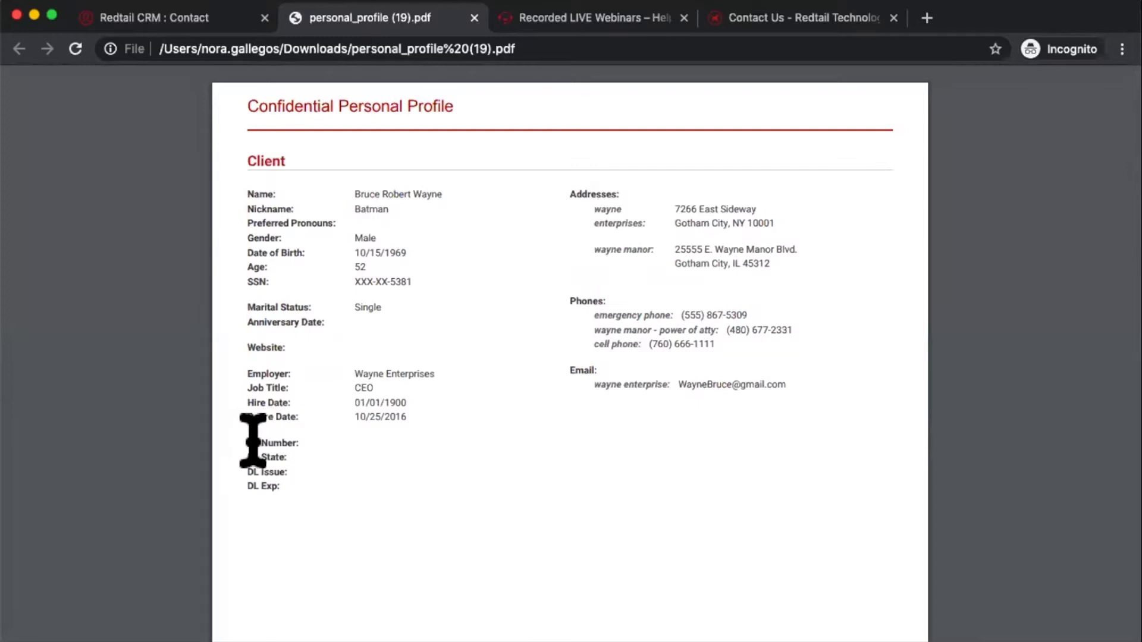
left_click_drag(247, 452, 286, 482)
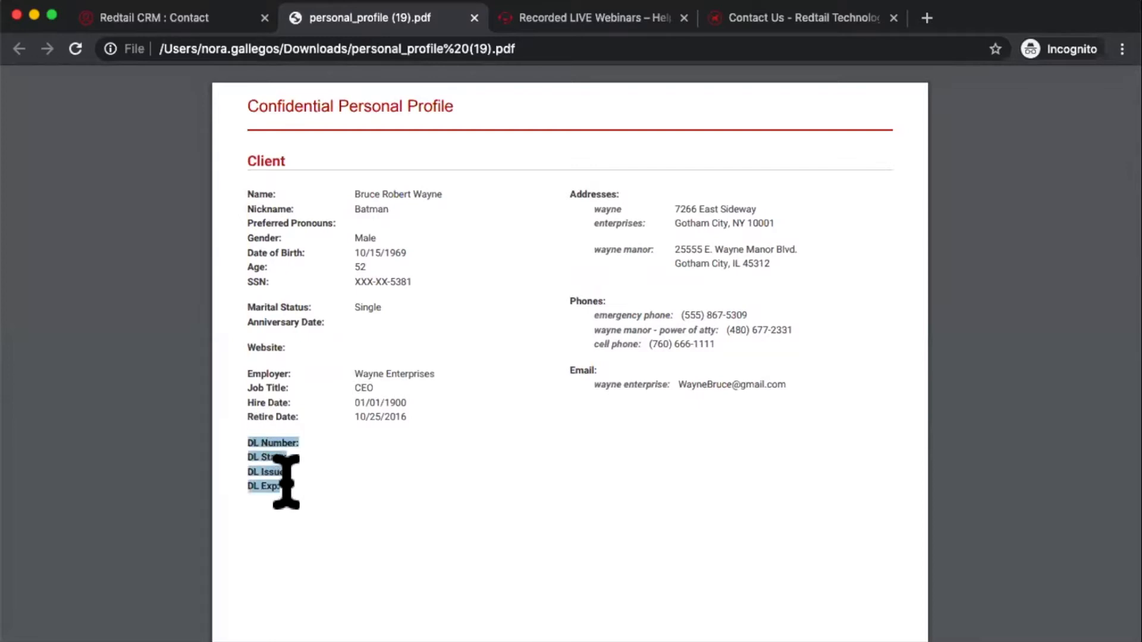
left_click(804, 326)
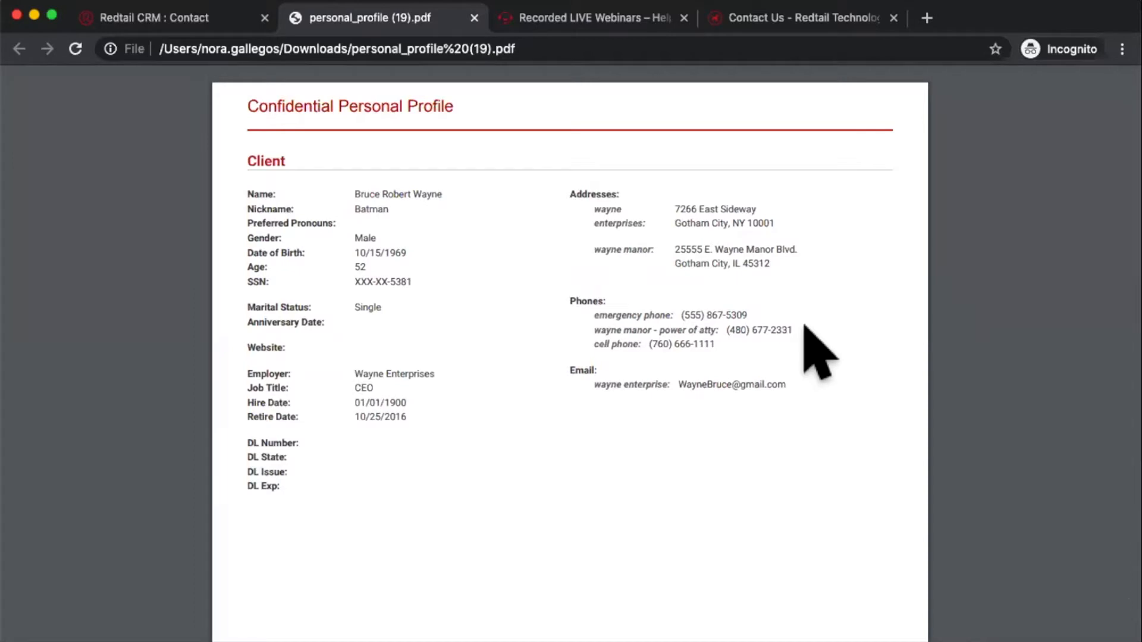
scroll(805, 327, "down", 15)
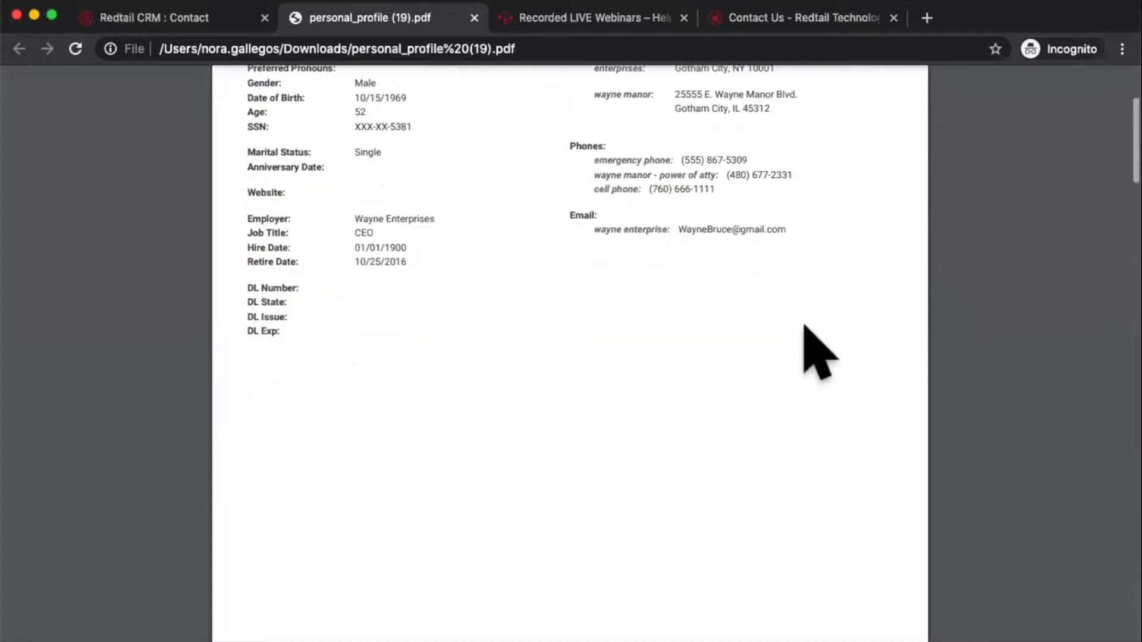
scroll(806, 327, "up", 3)
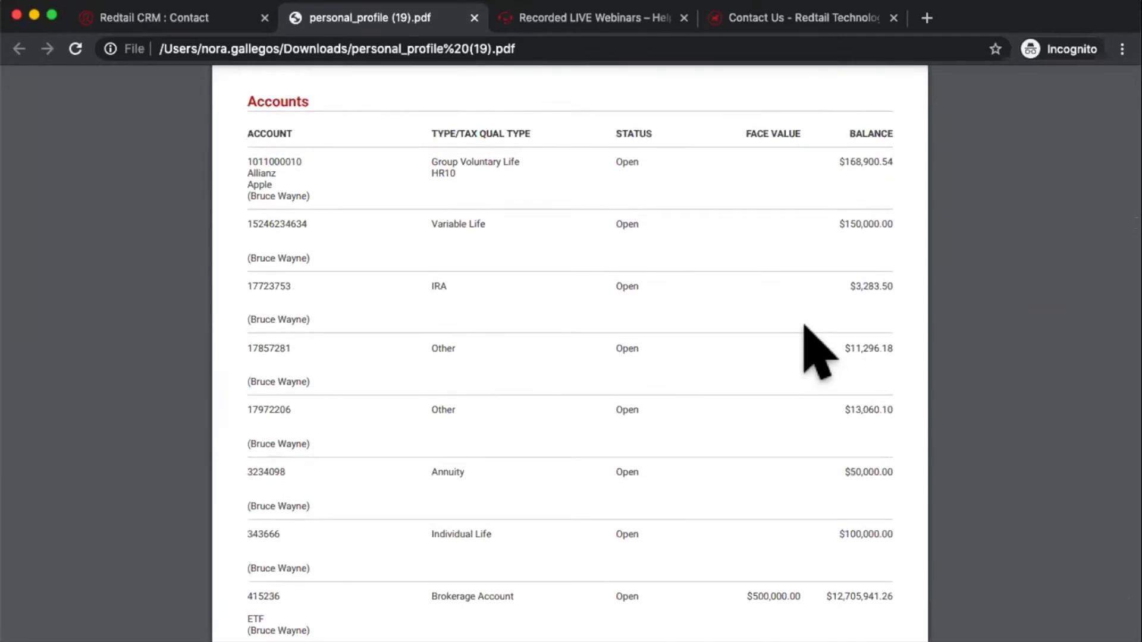
scroll(807, 414, "up", 7)
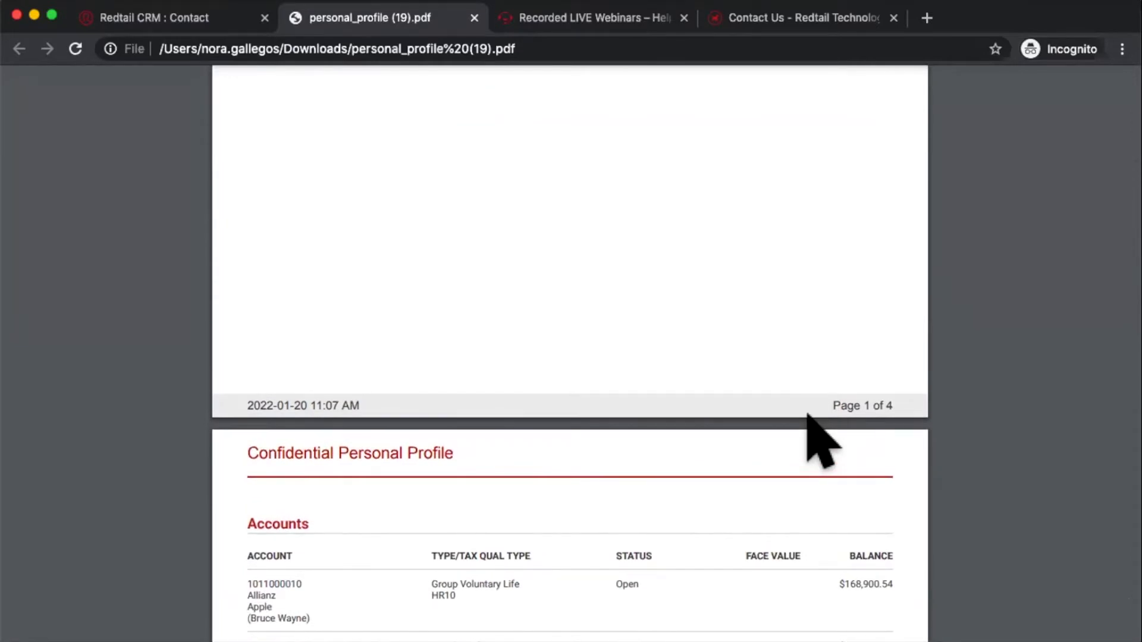
scroll(808, 415, "down", 6)
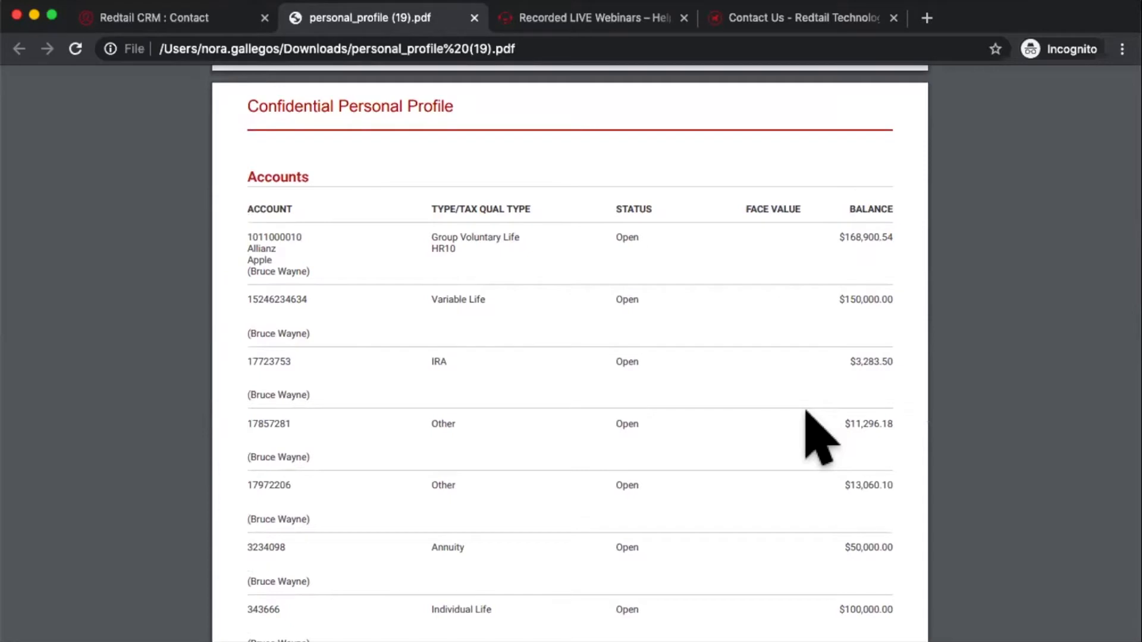
scroll(808, 415, "down", 1)
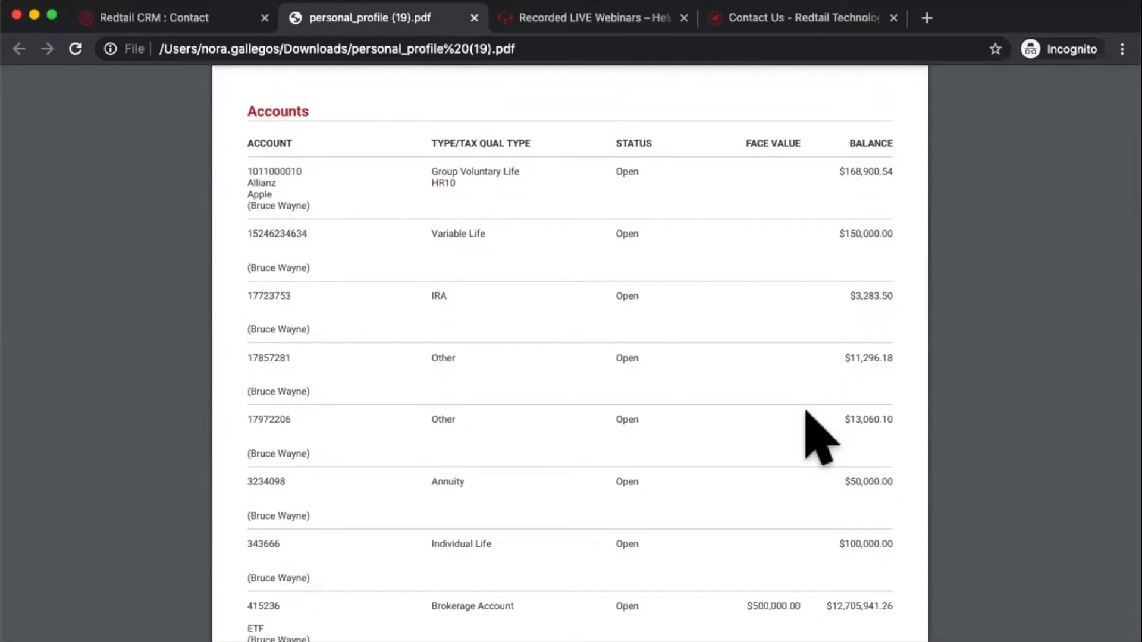
scroll(808, 415, "down", 20)
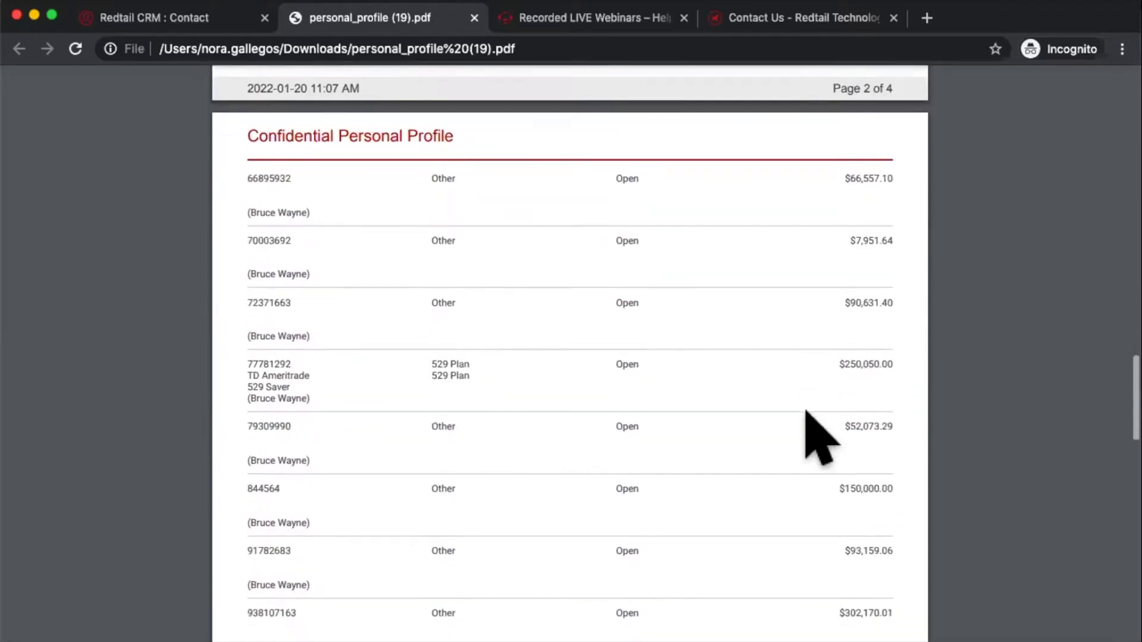
scroll(808, 415, "down", 3)
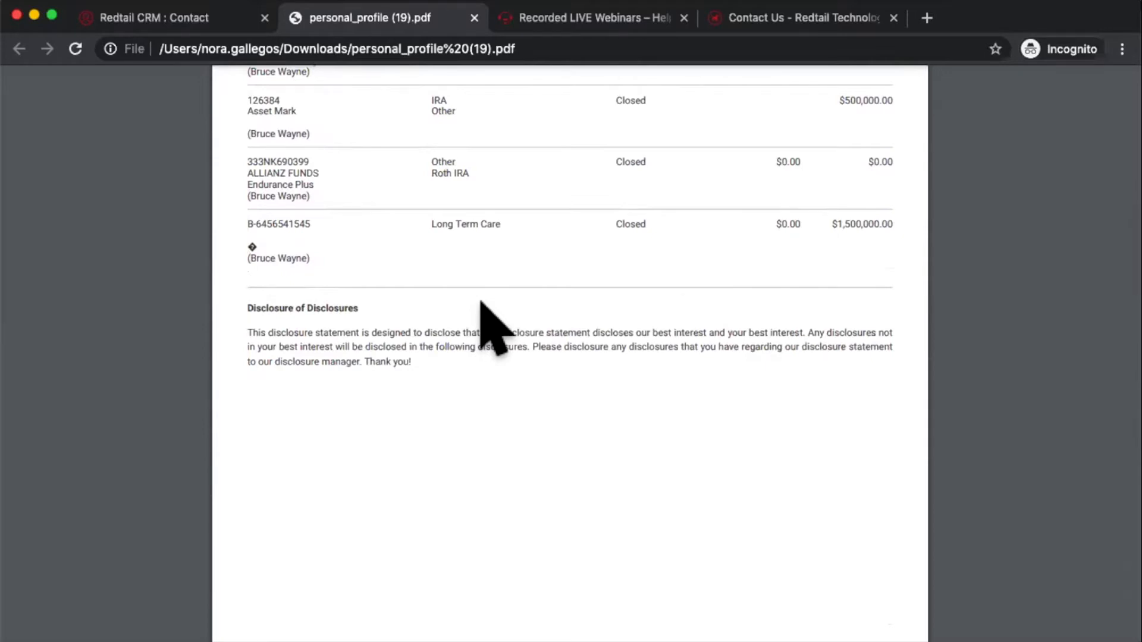
Return to the contact record in Redtail CRM, dismiss the common tasks, and open the contact's notes
left_click(174, 21)
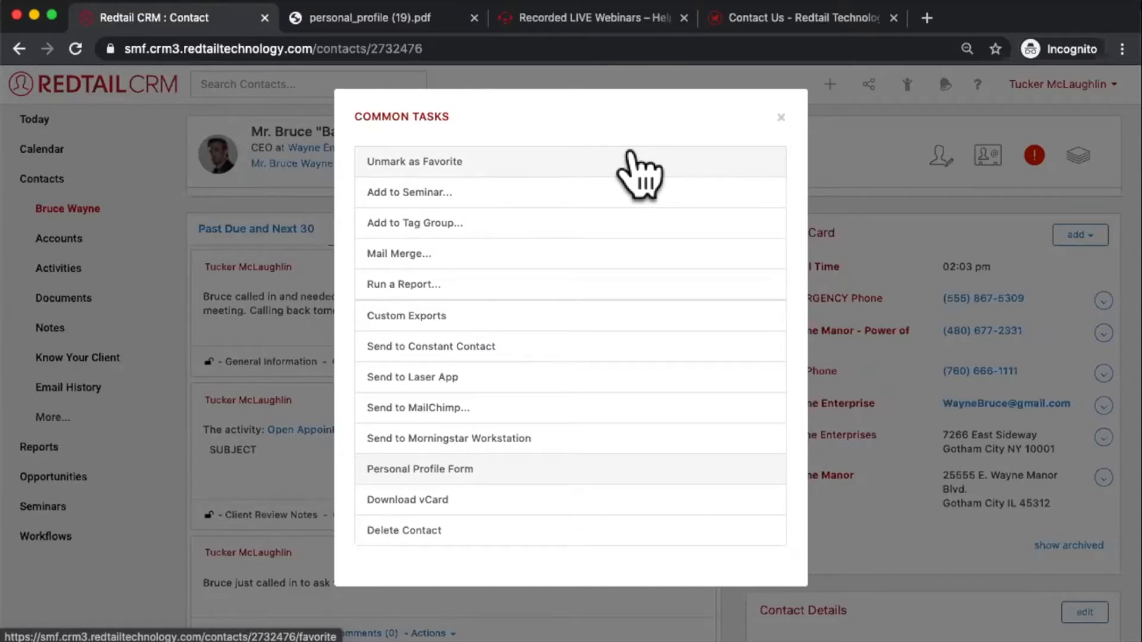
left_click(781, 117)
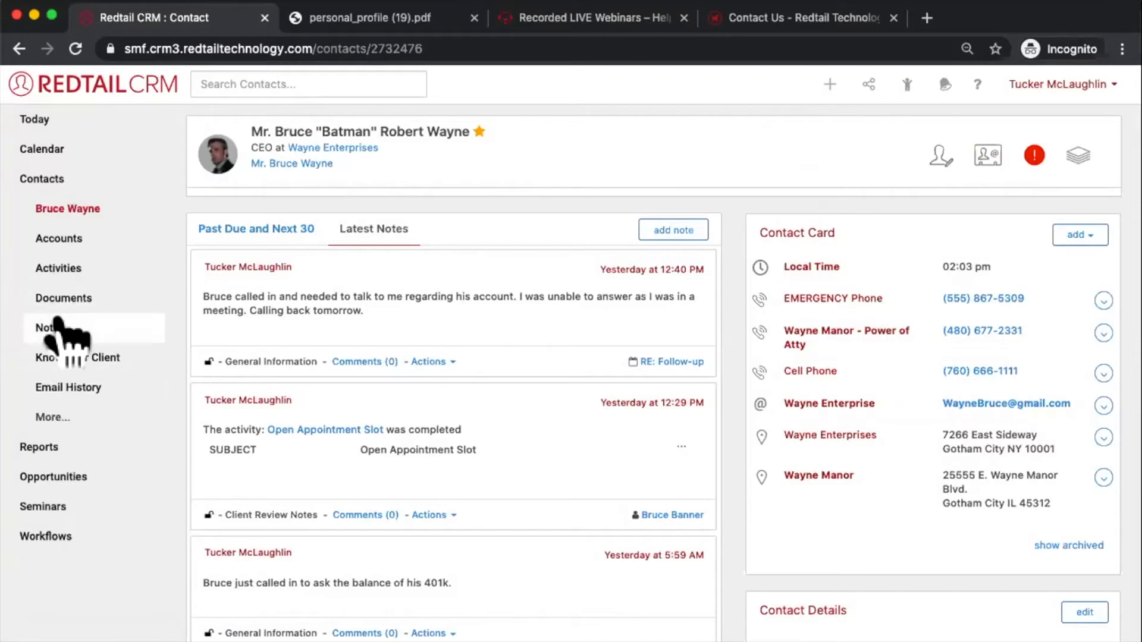
left_click(60, 326)
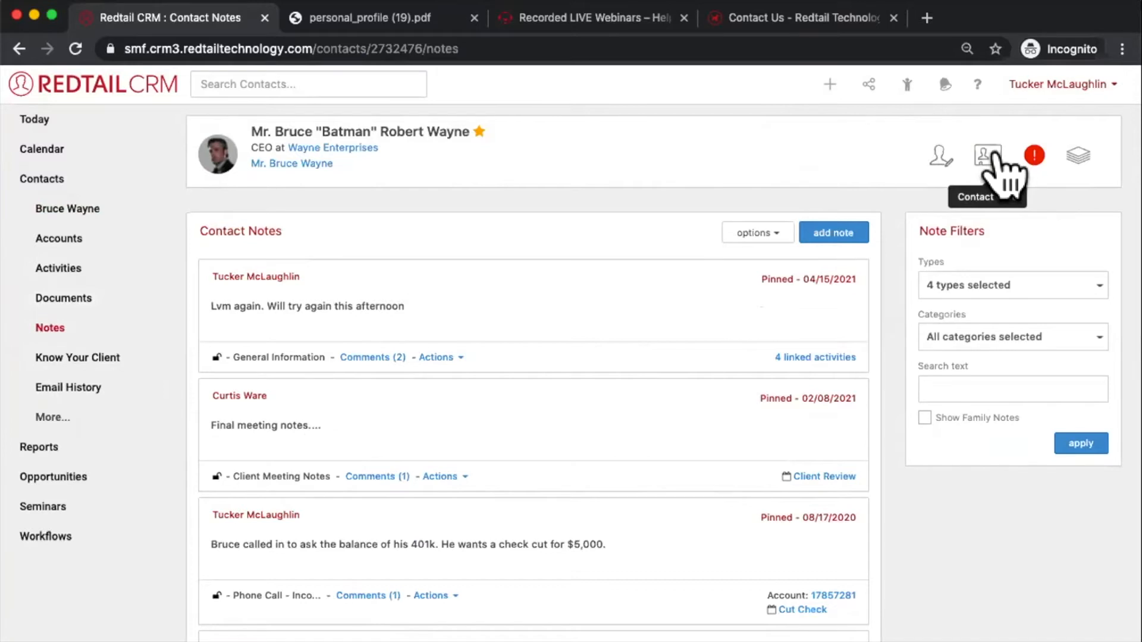
View the contact card from the notes page, bring up an email message to the contact's address, and close both
left_click(991, 154)
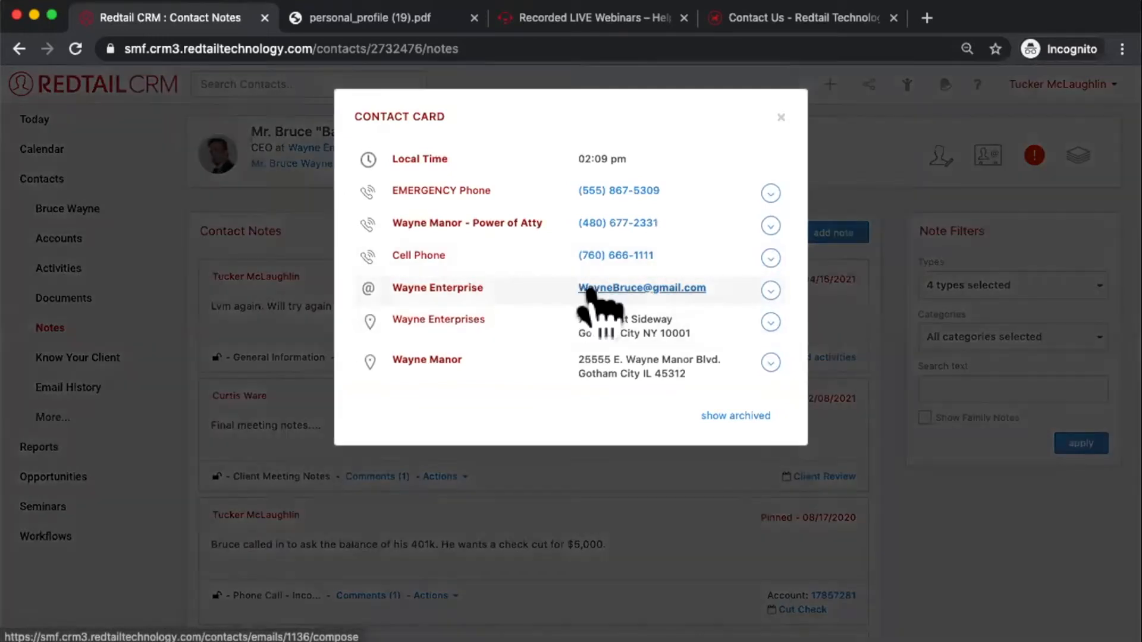
left_click(600, 288)
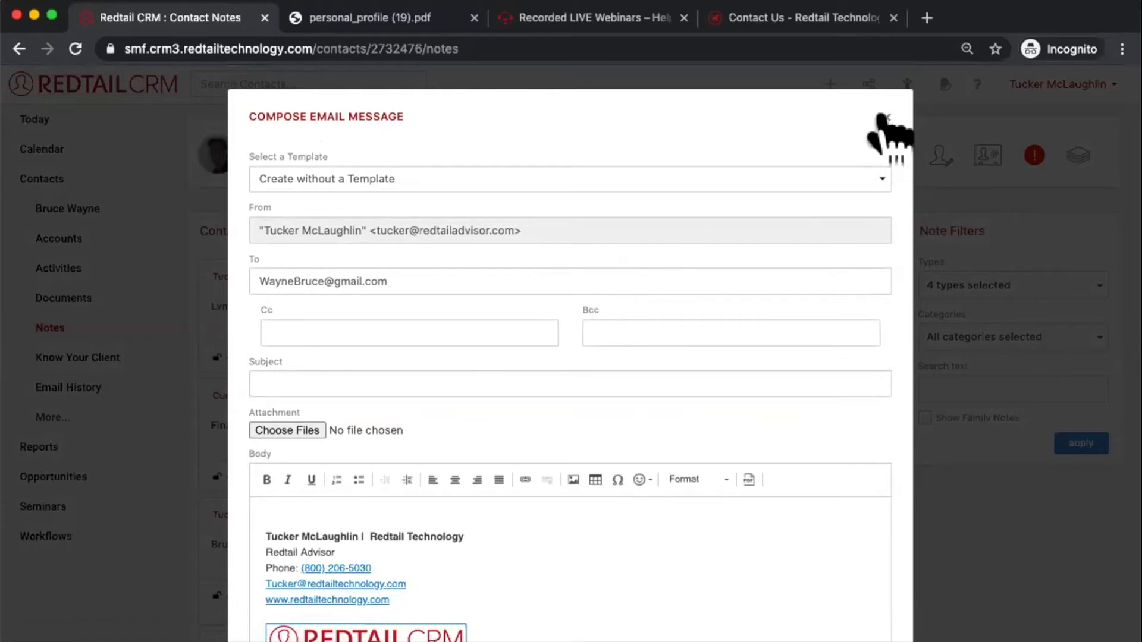
left_click(886, 117)
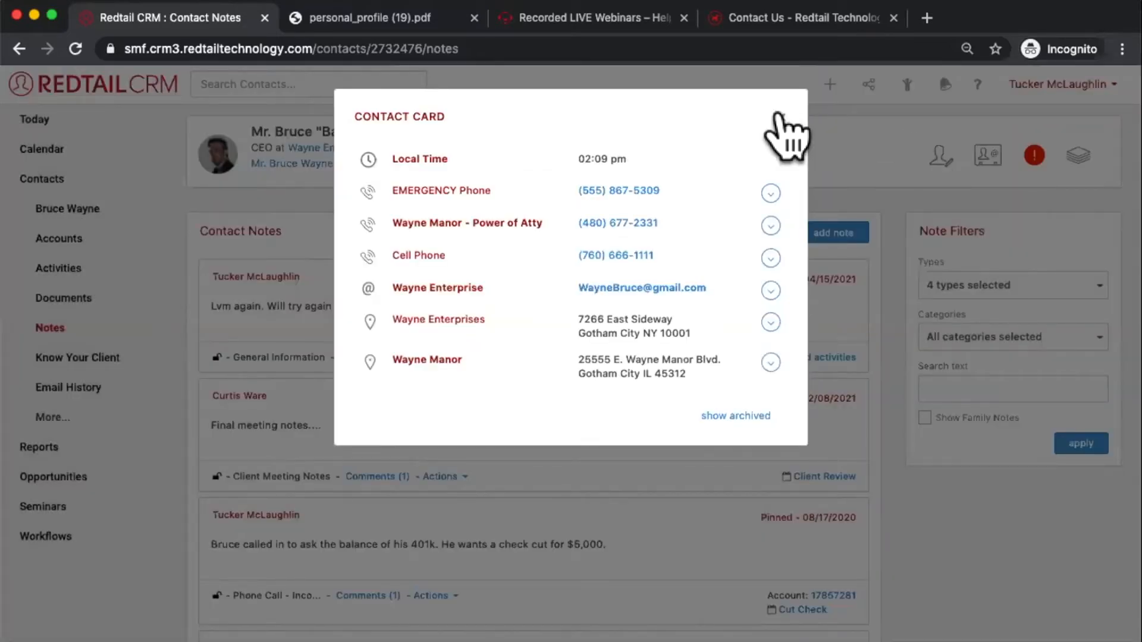
left_click(781, 117)
Review the contact's Update Individual form from the notes page and close it without updating
left_click(941, 158)
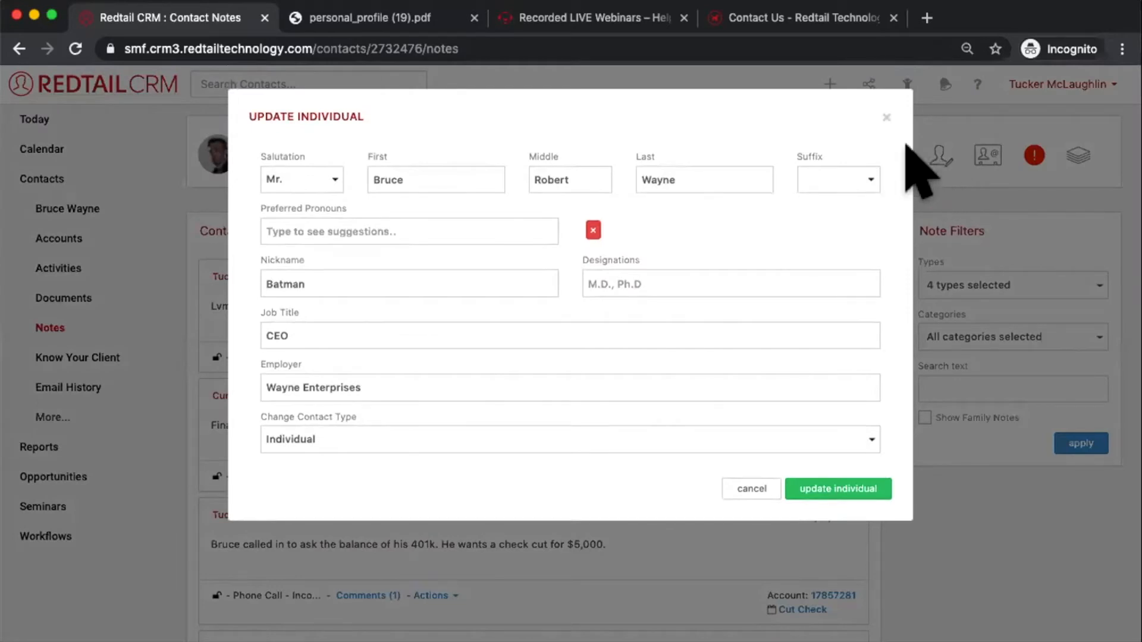
left_click(887, 118)
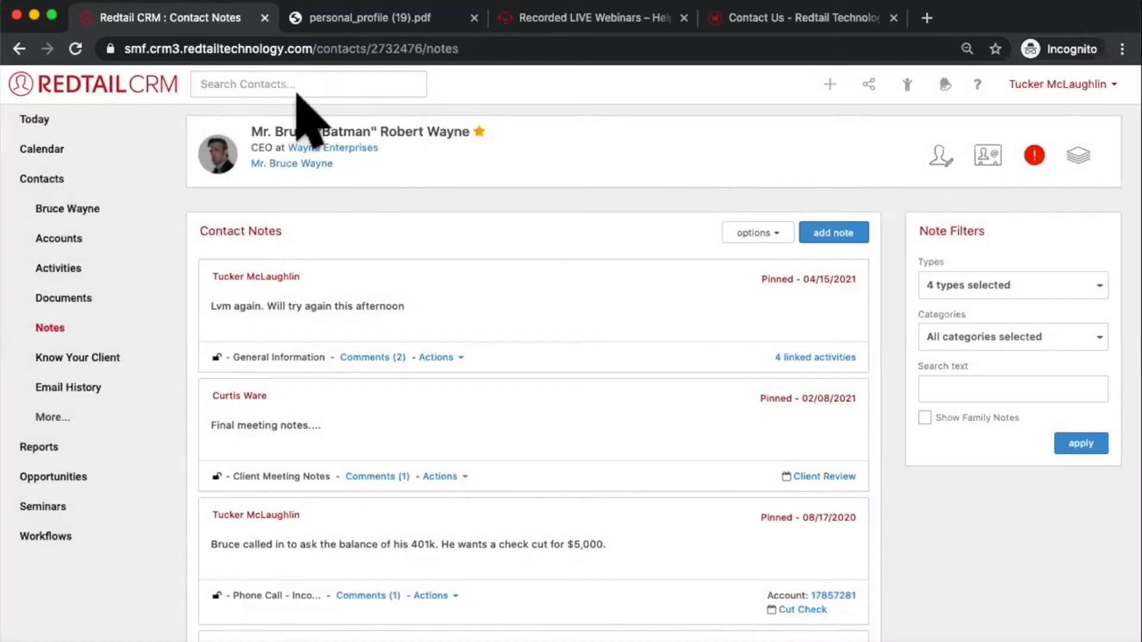
left_click(938, 158)
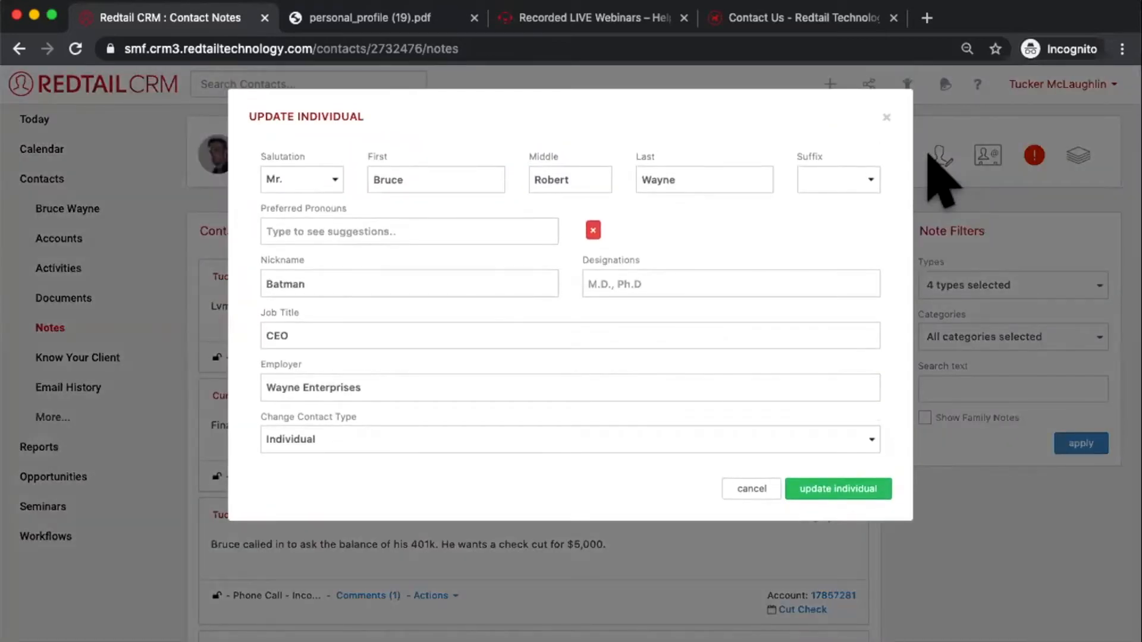
left_click(987, 326)
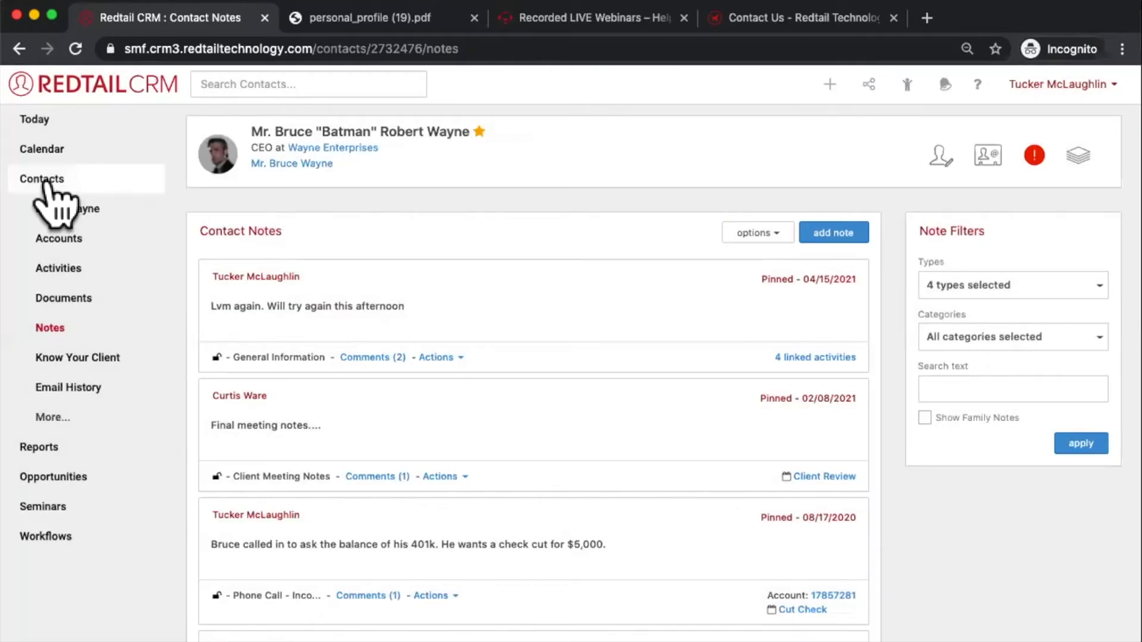
Leave the notes for the contacts search page and reopen the contact's record from the recently viewed contacts
left_click(45, 181)
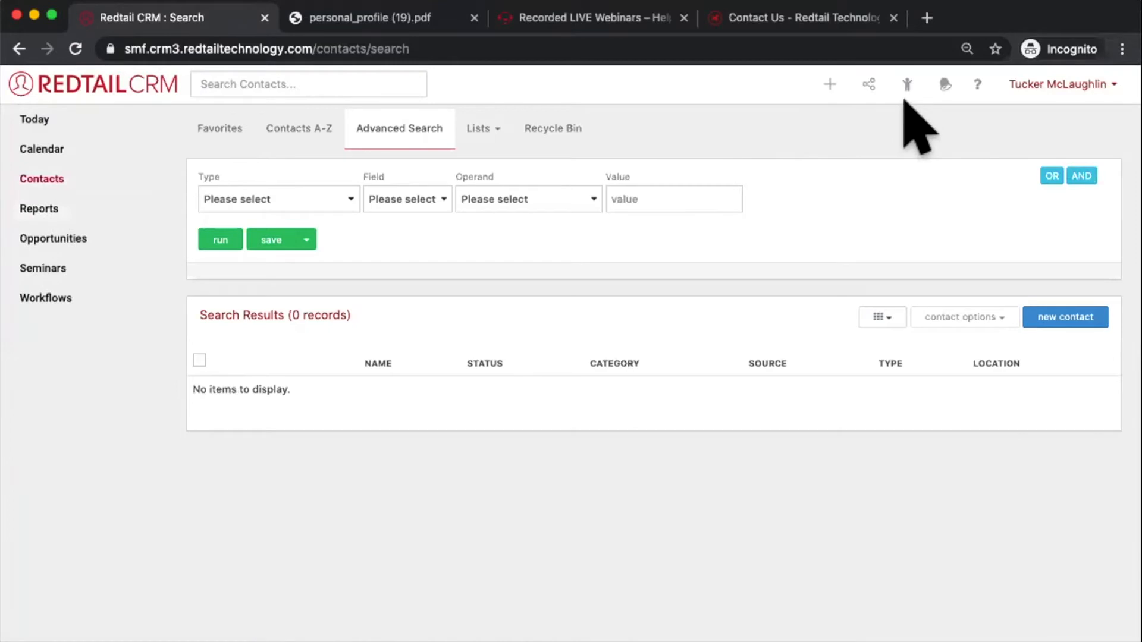
left_click(905, 95)
left_click(774, 184)
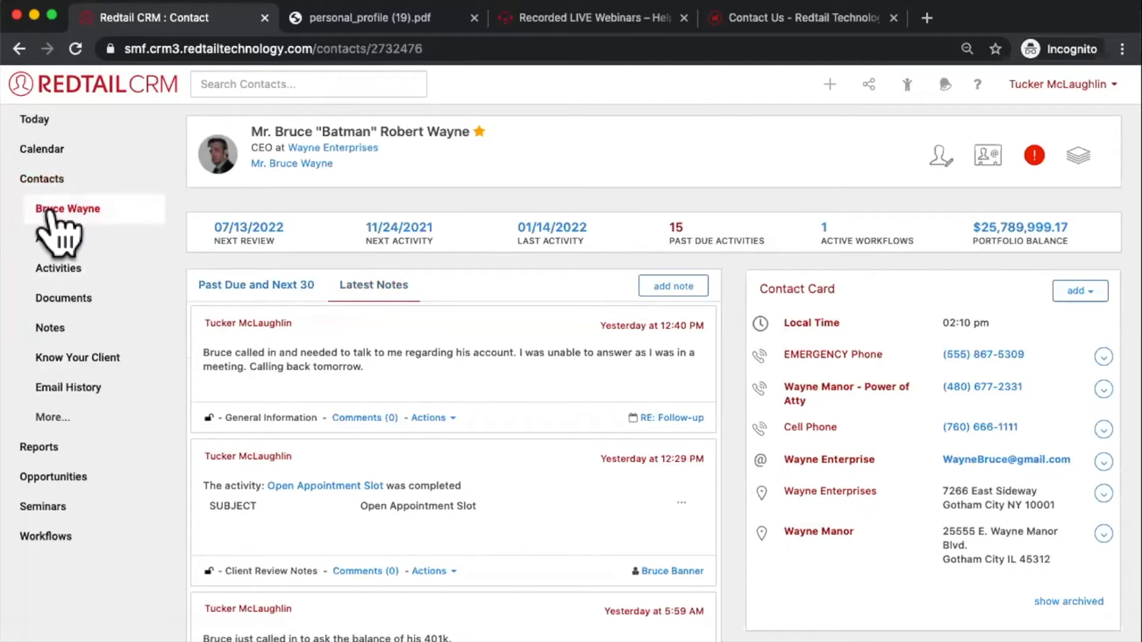
Compare the contact's Past Due and Next 30 activities with the Latest Notes, ending on Latest Notes
scroll(987, 304, "down", 2)
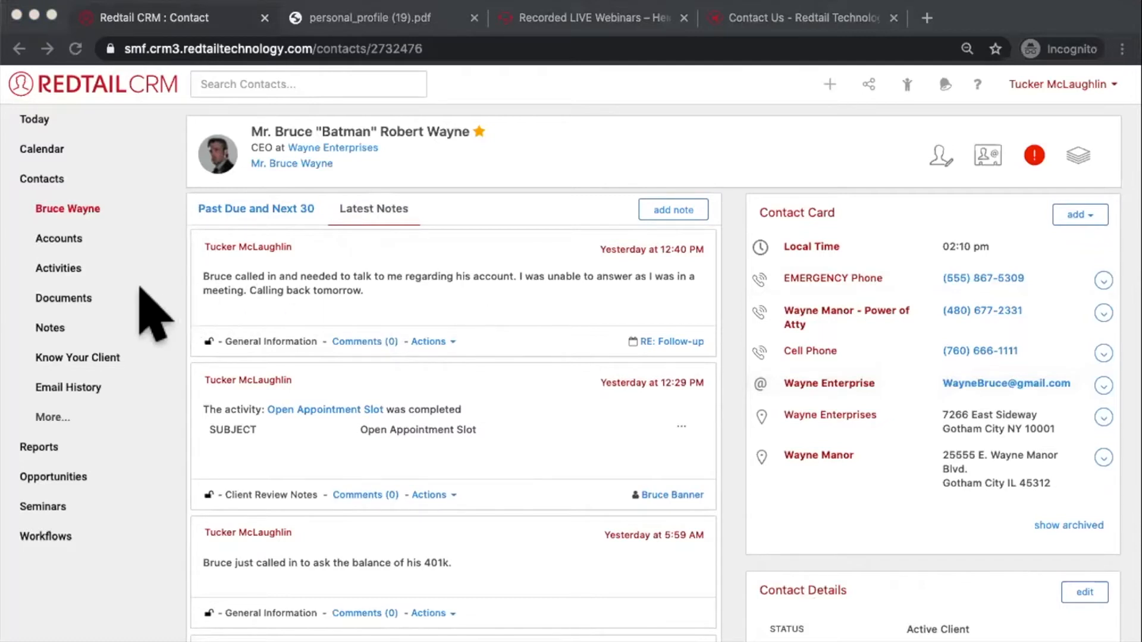
left_click(64, 299)
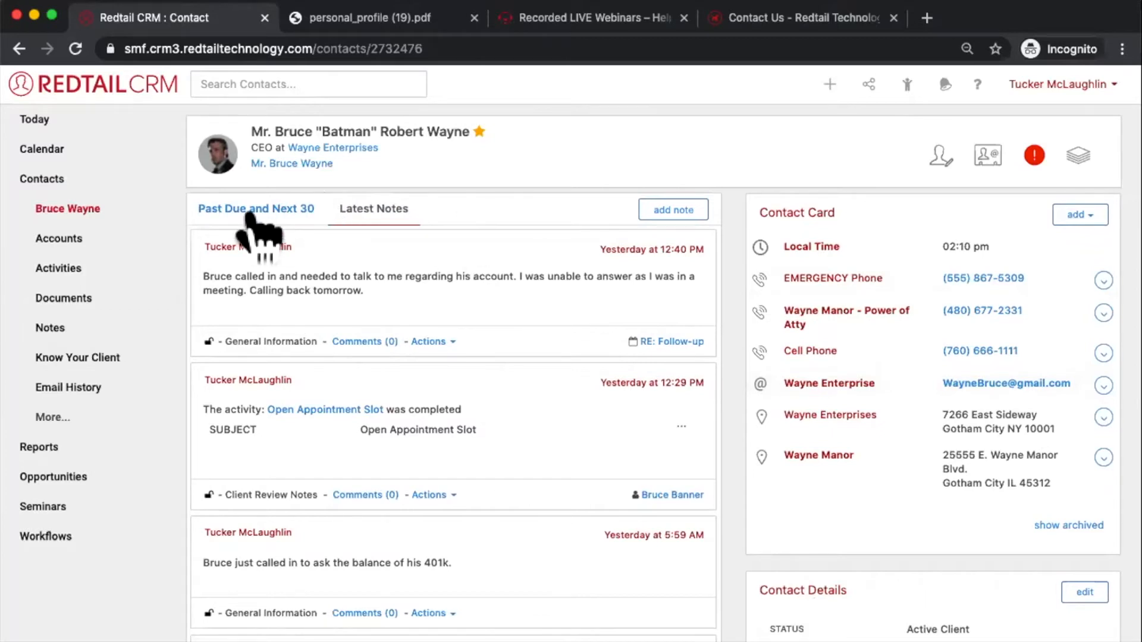
left_click(255, 209)
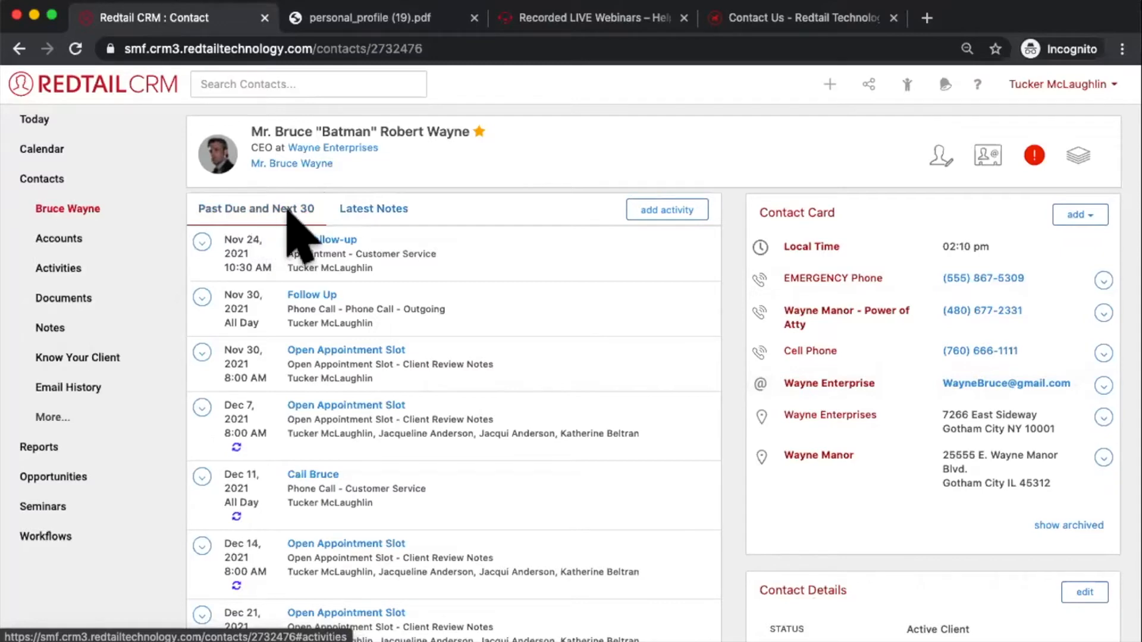
left_click(344, 209)
left_click(296, 207)
left_click(381, 208)
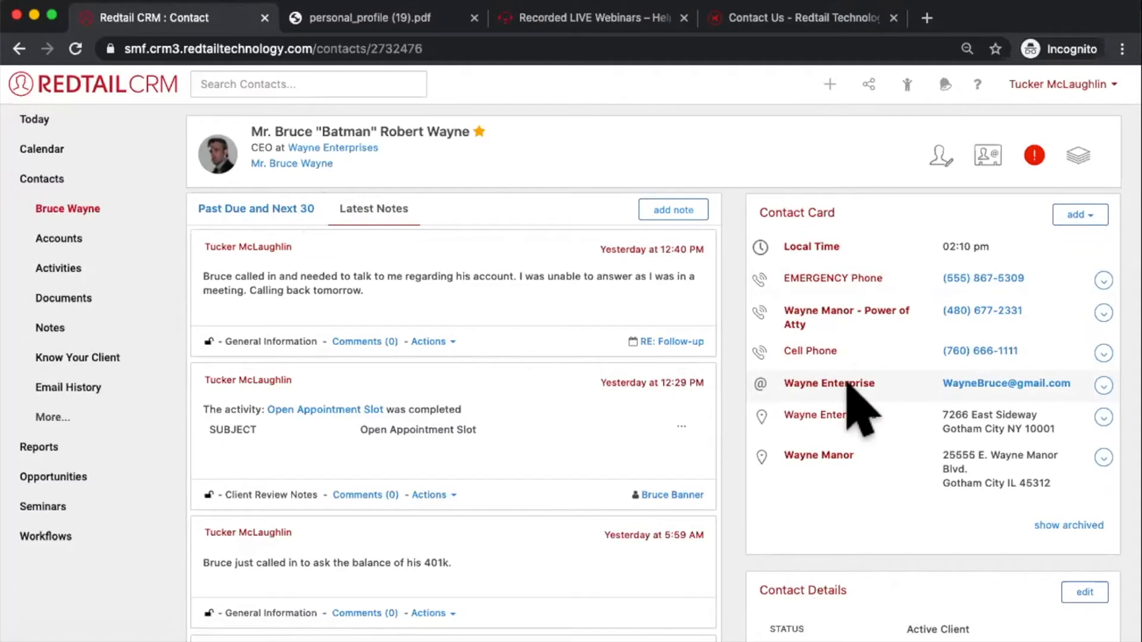
Review the Contact Details section of the contact record, from status and category through the added-by field
scroll(847, 384, "down", 7)
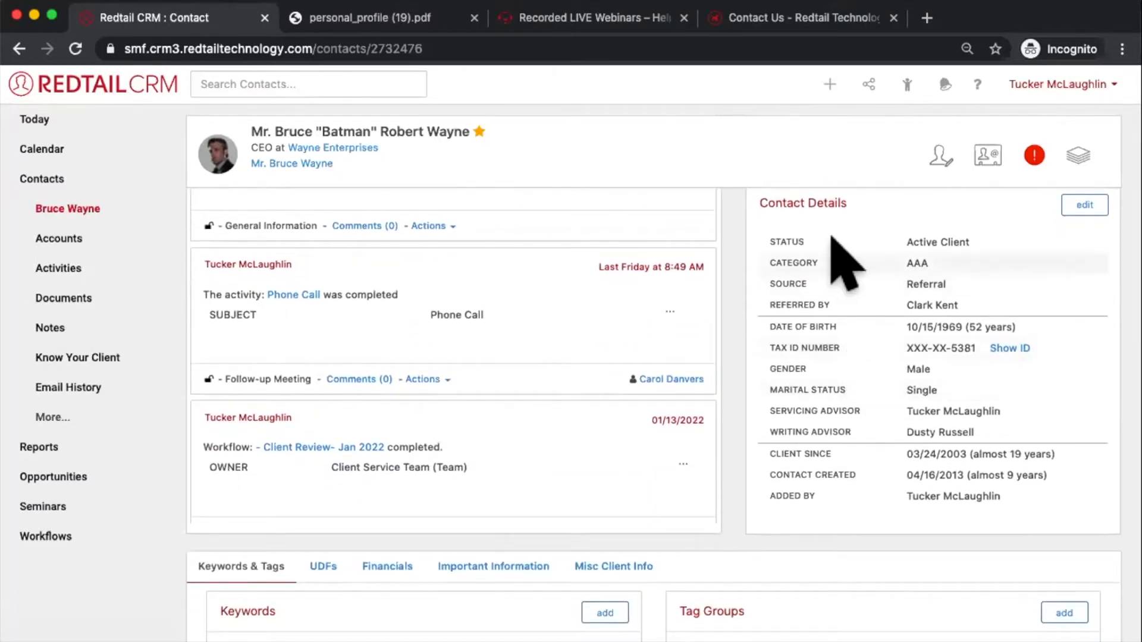
scroll(821, 304, "down", 2)
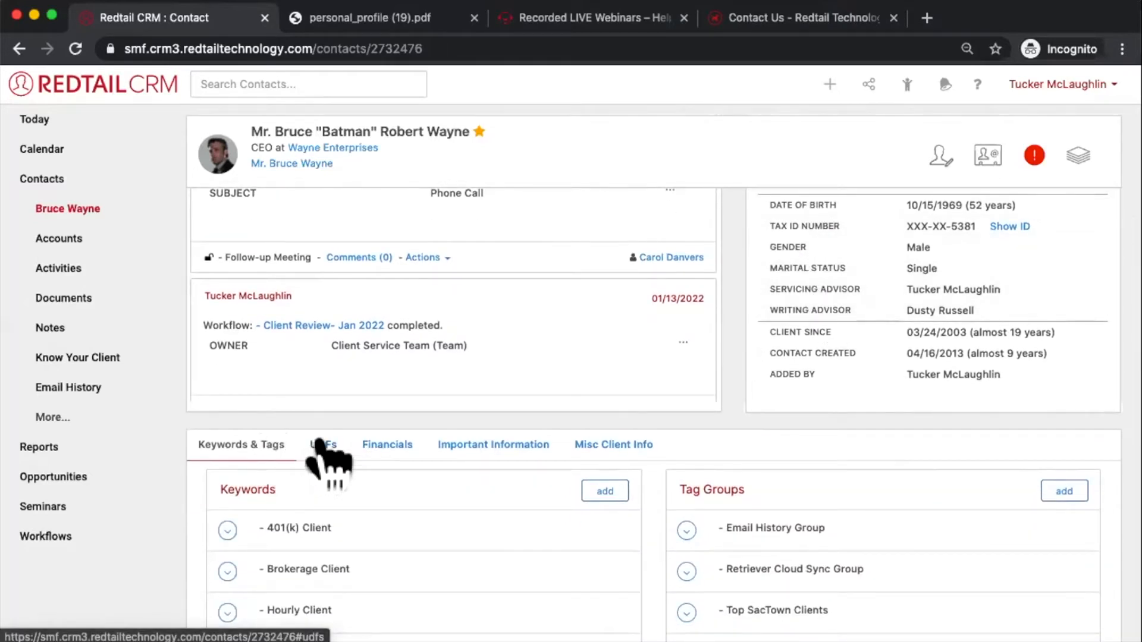
scroll(298, 447, "up", 1)
scroll(305, 469, "up", 1)
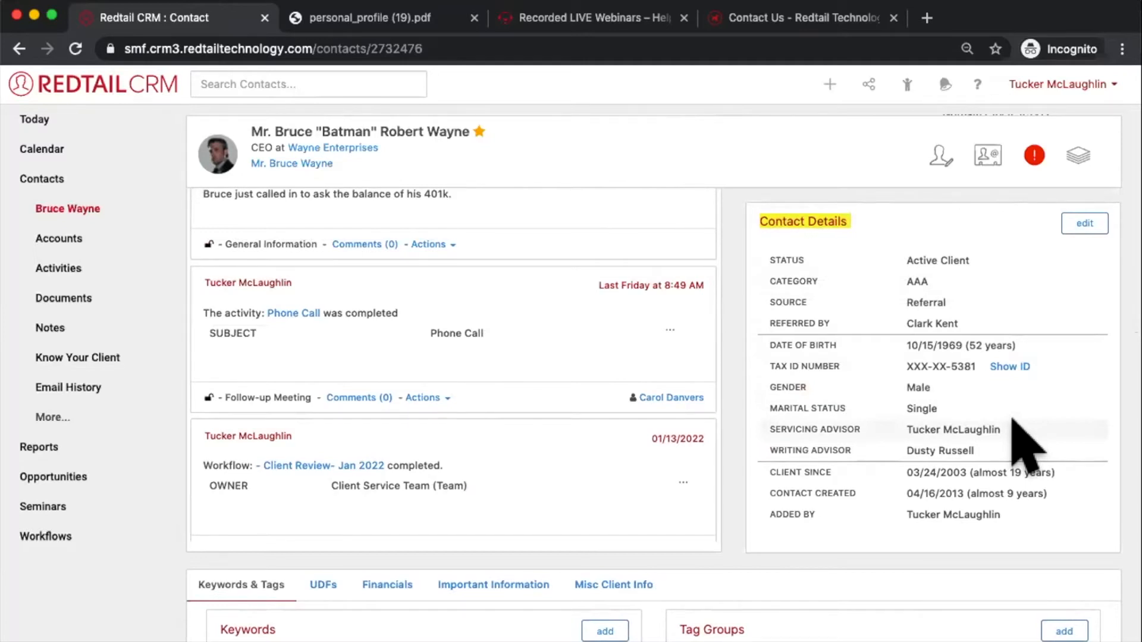
scroll(1013, 419, "down", 1)
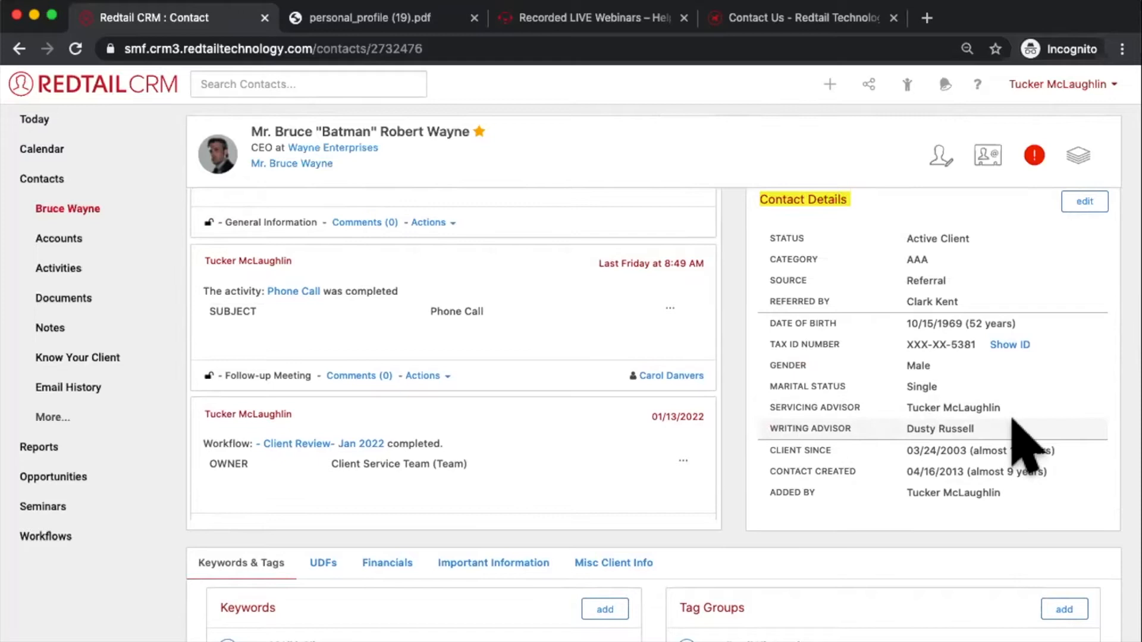
View the contact's Keywords & Tags and compare them with the UDFs, ending on User Defined Fields
scroll(945, 420, "down", 7)
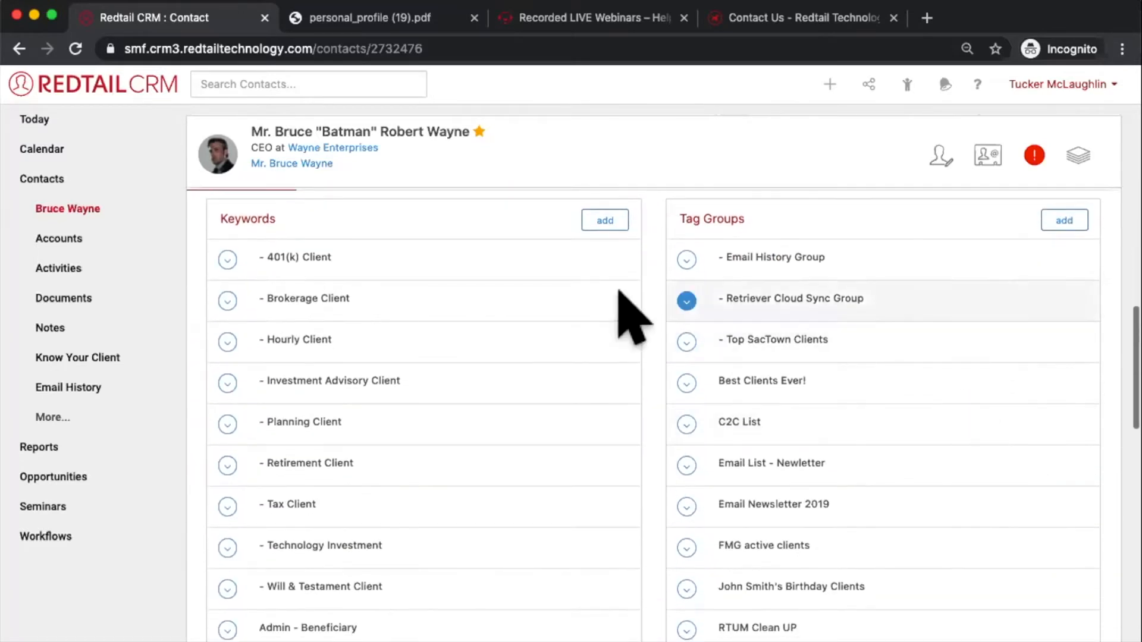
scroll(522, 415, "up", 1)
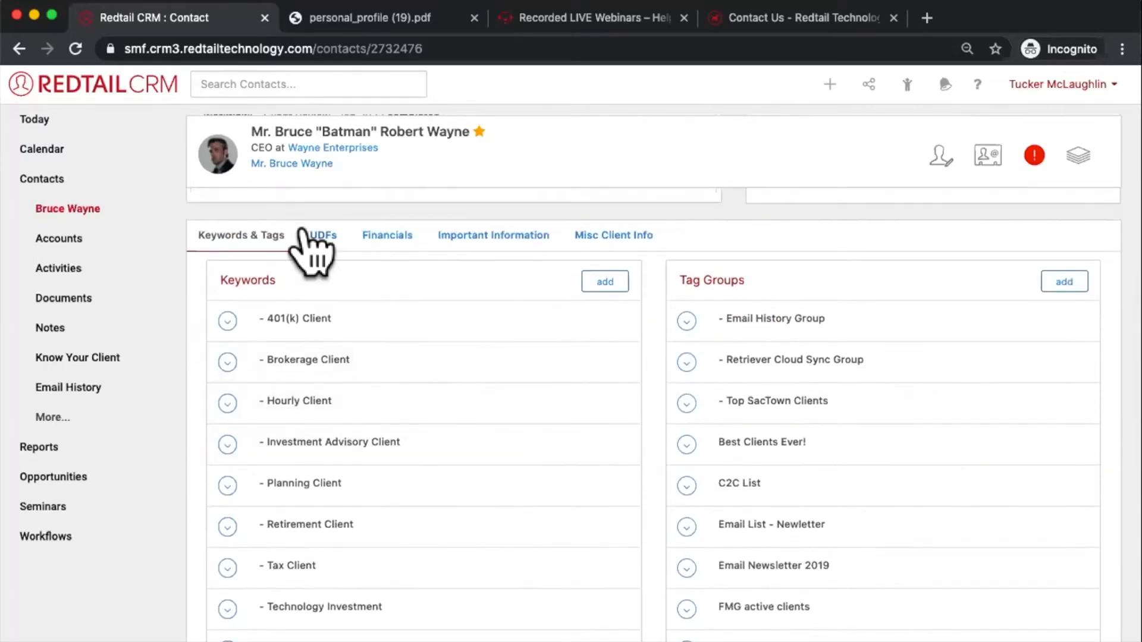
left_click(321, 236)
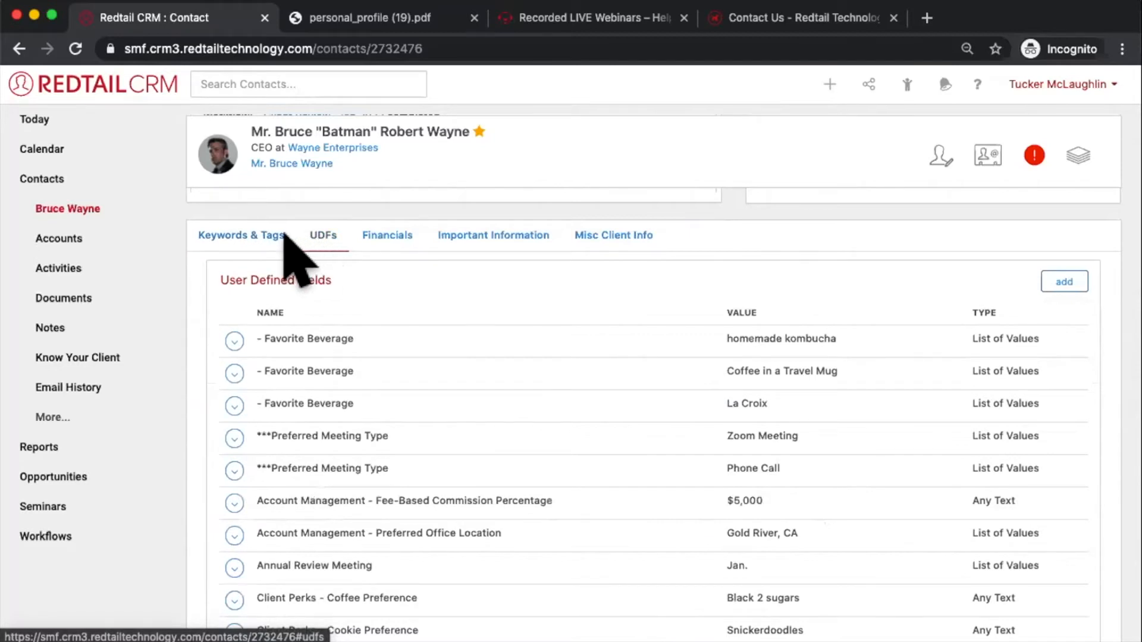
left_click(265, 232)
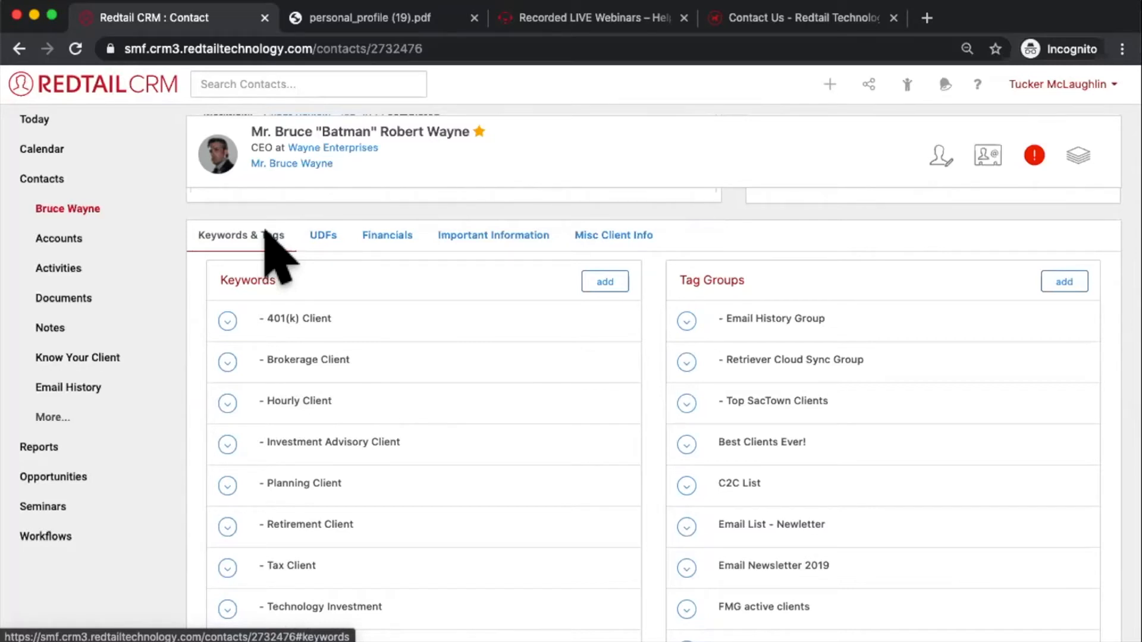
left_click(323, 238)
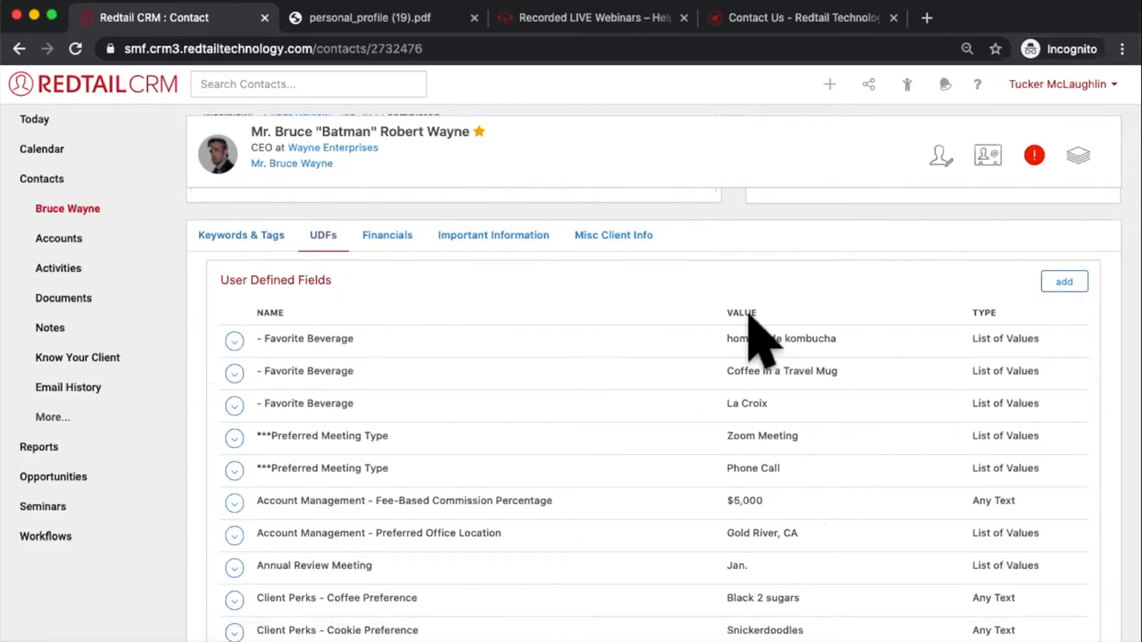
Examine the names, values and types in the User Defined Fields list alongside the Contact Details above it
scroll(684, 393, "down", 3)
scroll(684, 393, "up", 7)
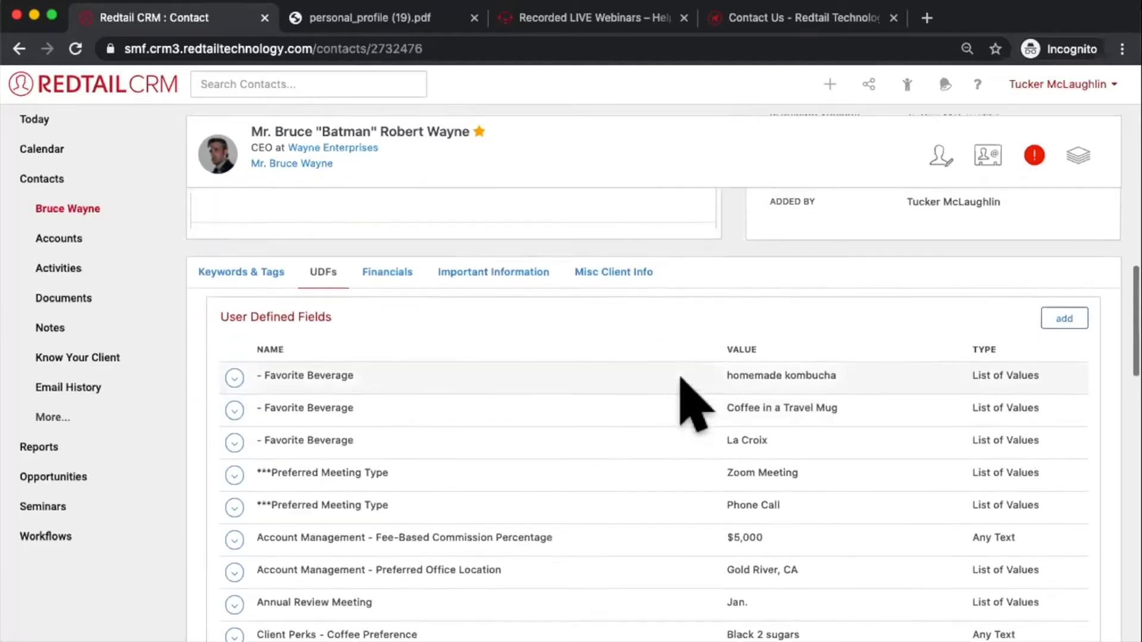
scroll(693, 405, "up", 2)
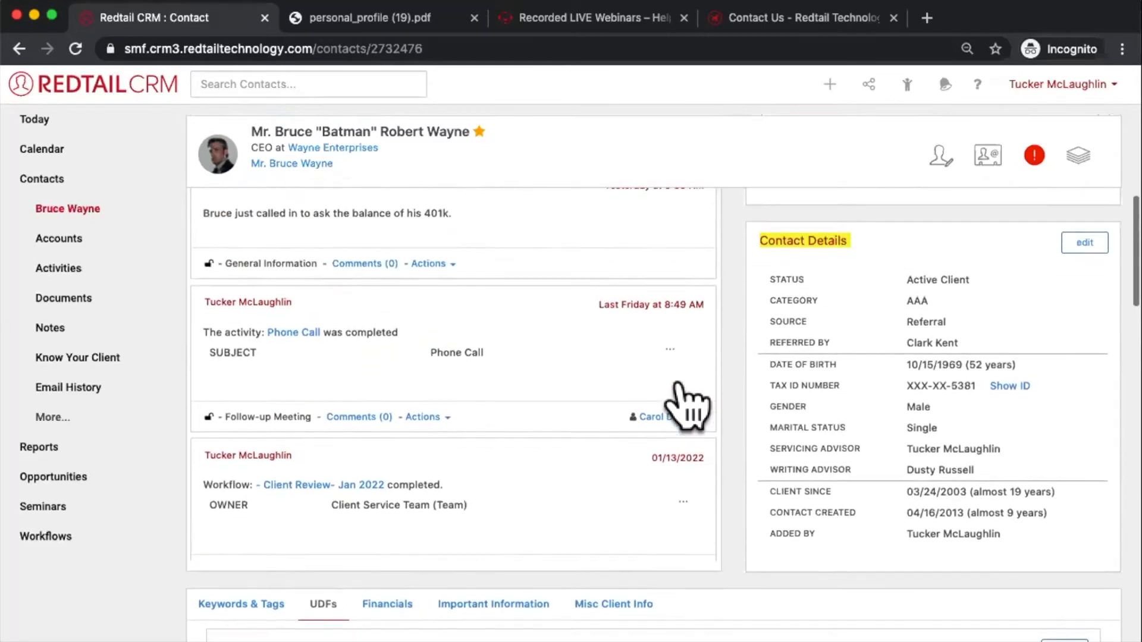
scroll(677, 387, "up", 1)
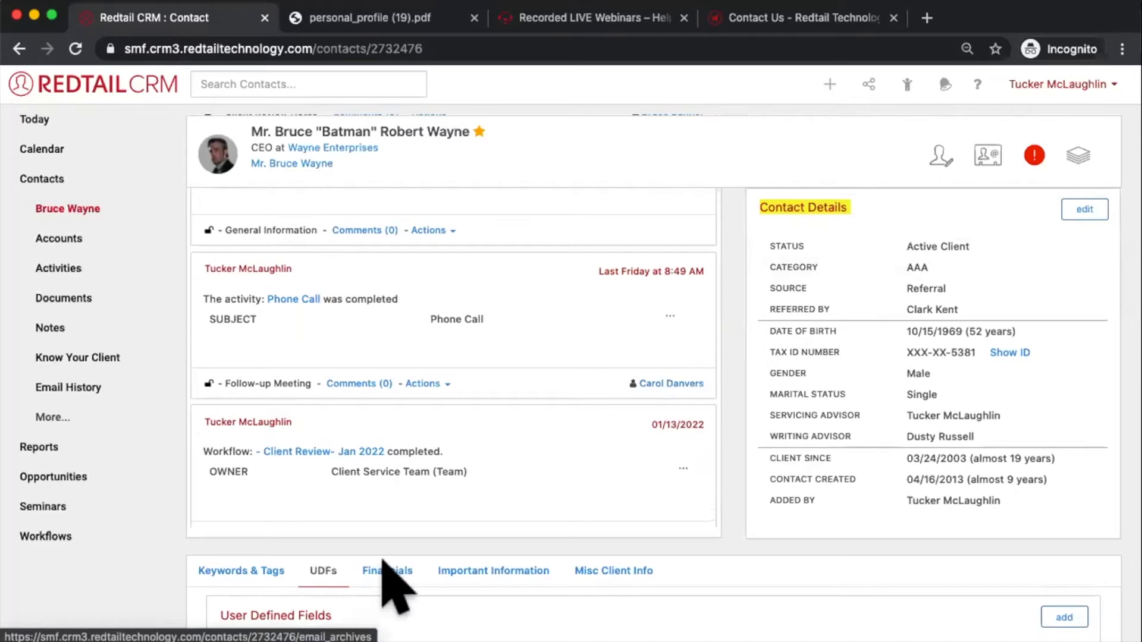
scroll(865, 292, "down", 3)
scroll(871, 305, "down", 6)
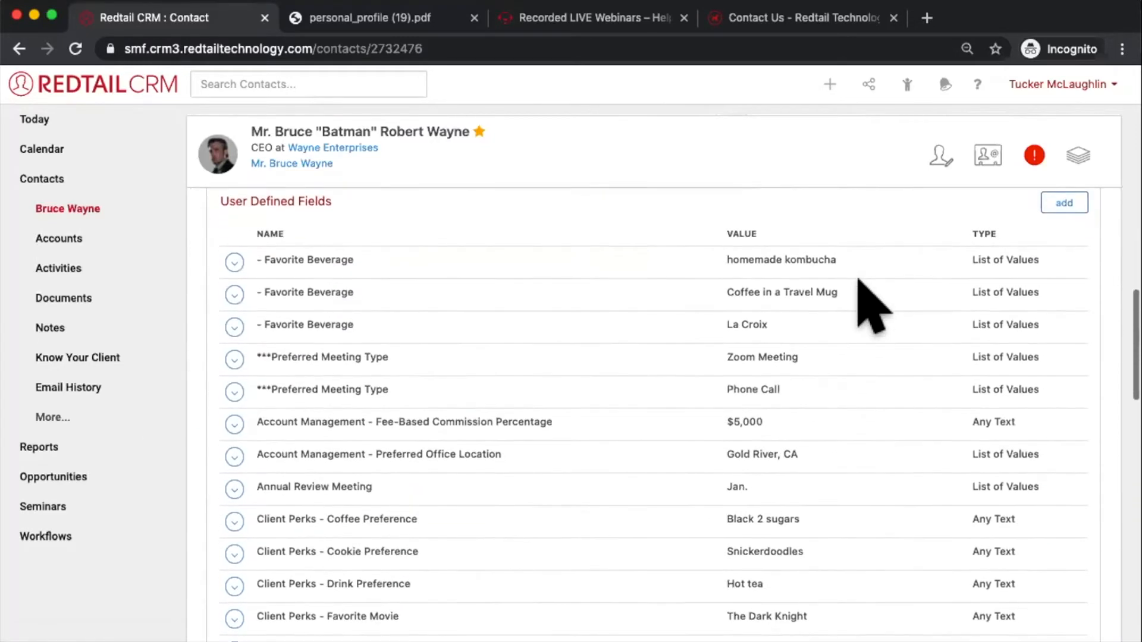
scroll(868, 304, "up", 4)
scroll(868, 305, "up", 2)
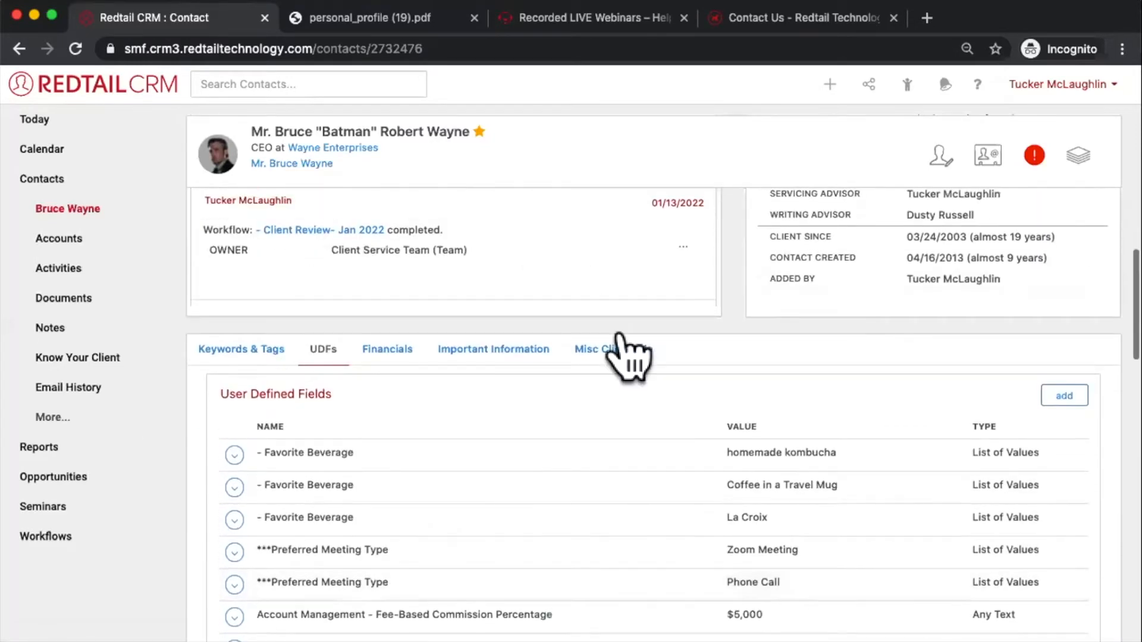
Show the contact's Important Information, bring up its update form from the record header, and close the form without changes
left_click(470, 349)
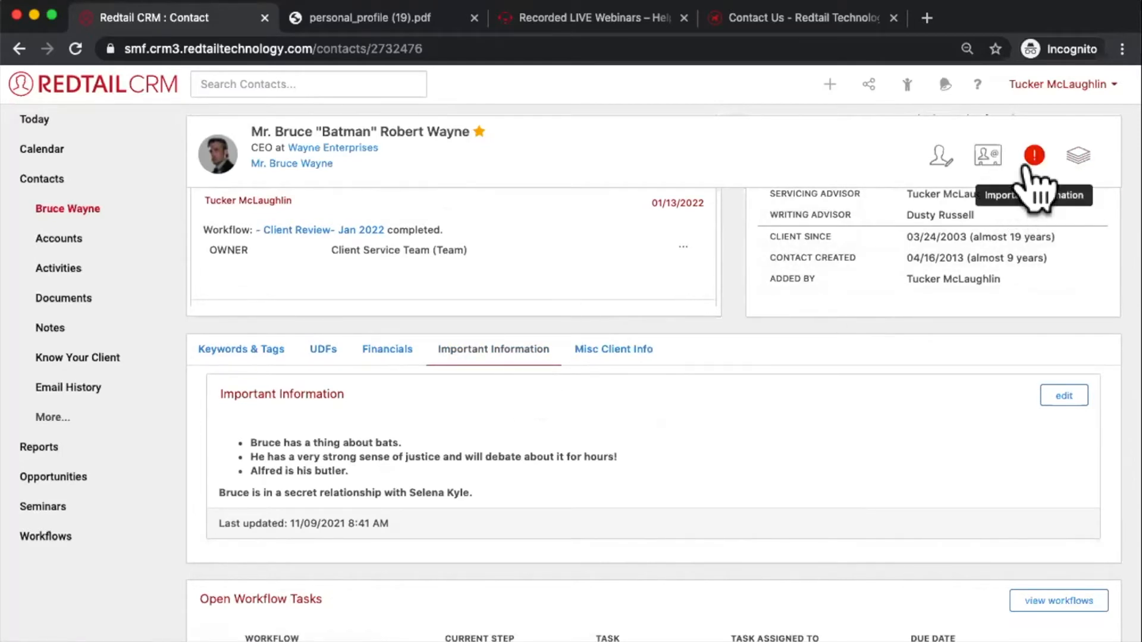
left_click(1034, 156)
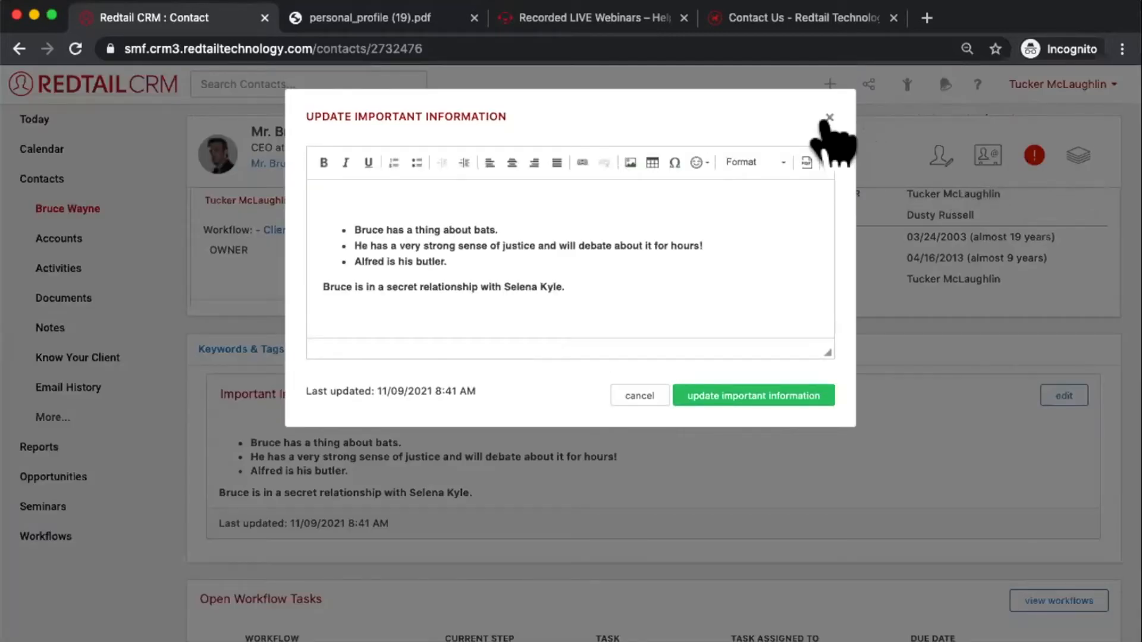
left_click(829, 118)
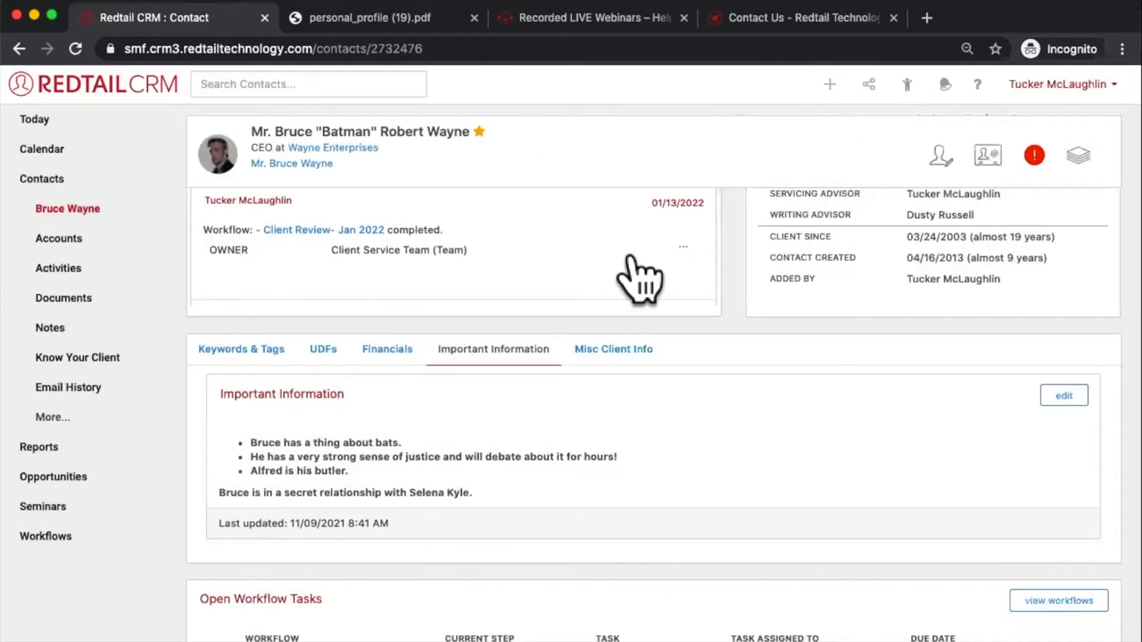
Show the Misc Client Info, check the ID types in the Add Identification form, and close it without adding one
left_click(605, 347)
scroll(605, 347, "down", 4)
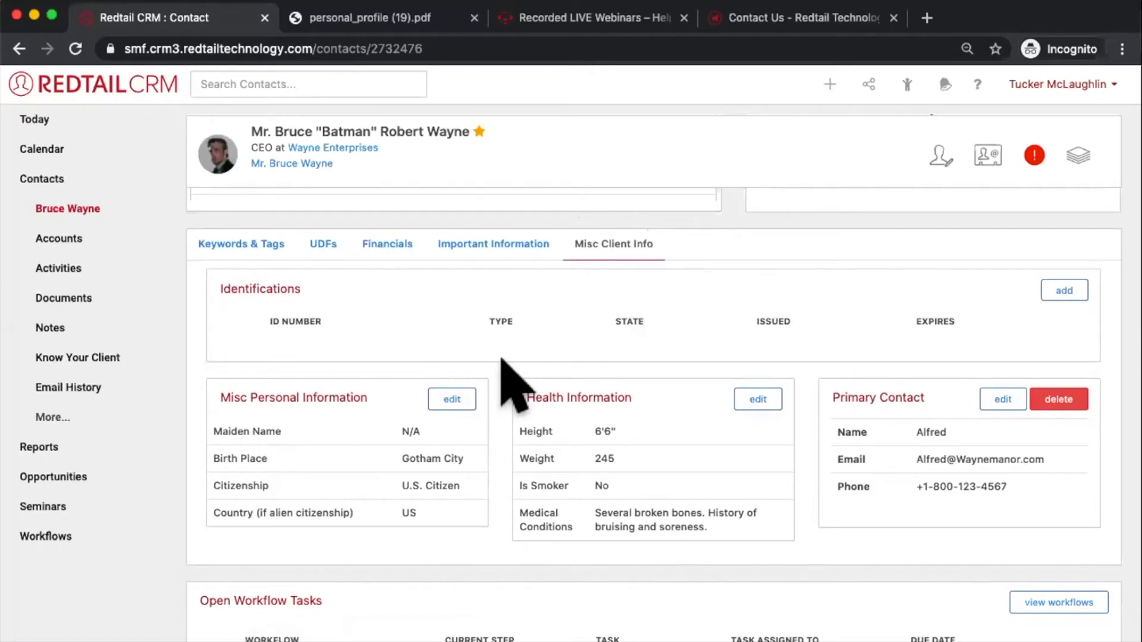
left_click(1047, 289)
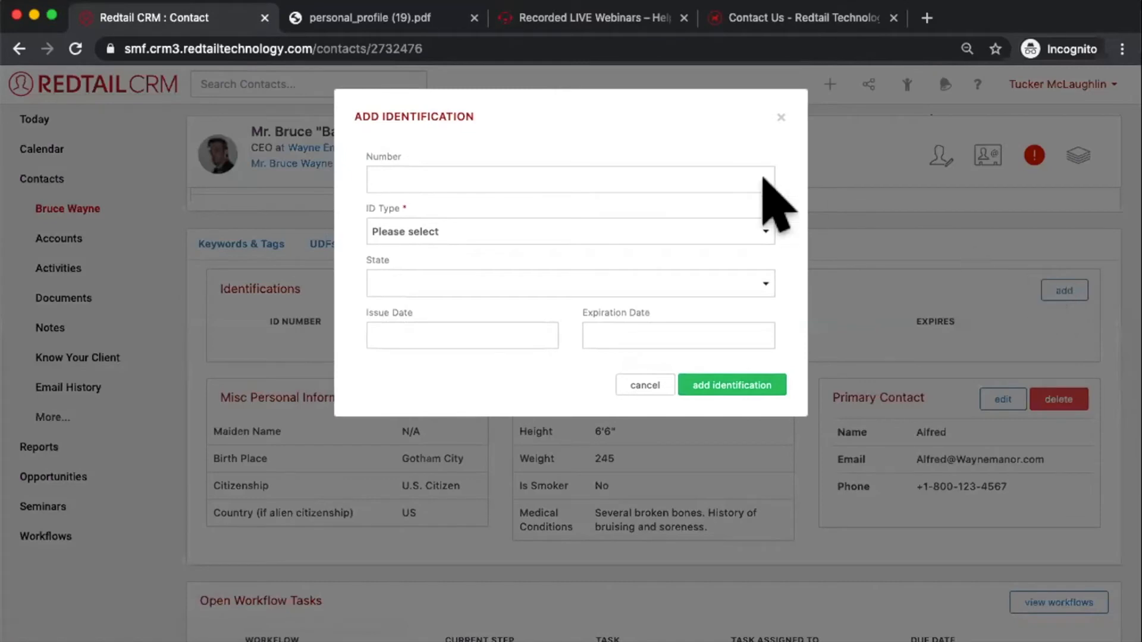
left_click(701, 231)
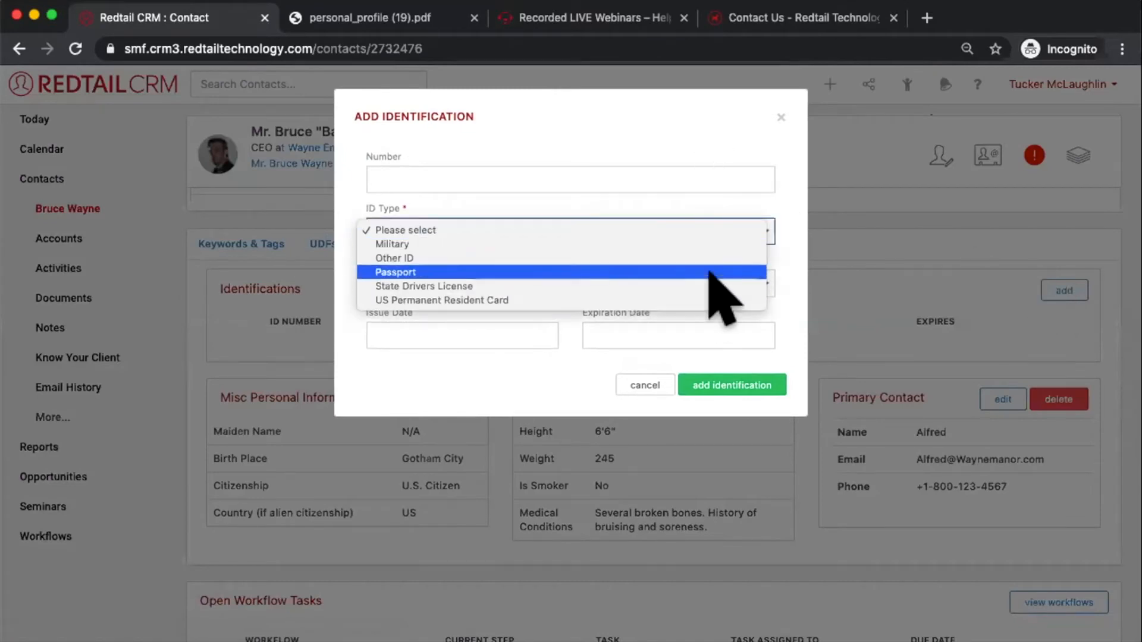
left_click(779, 110)
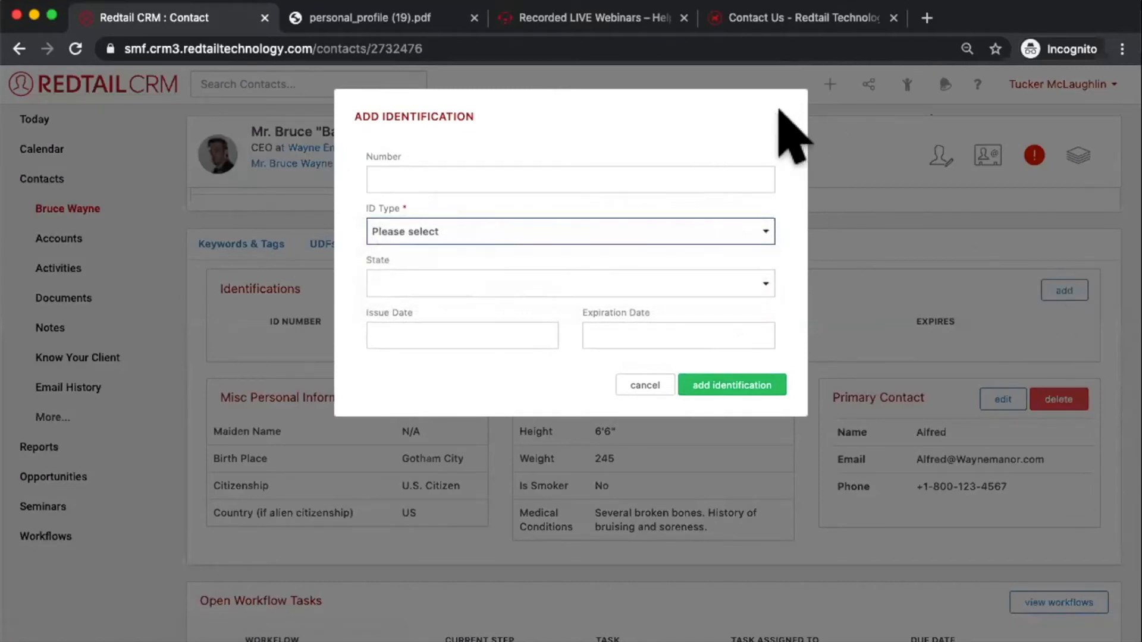
left_click(779, 110)
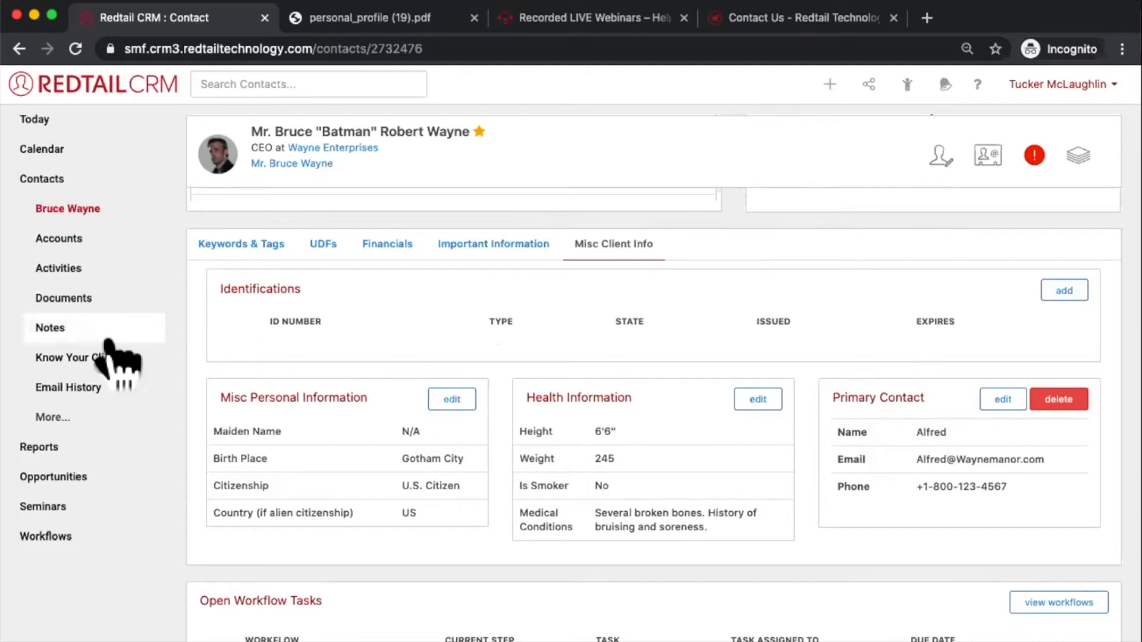
Open the contact's Know Your Client page and review its Misc Client Info from health information to the primary contact
left_click(58, 357)
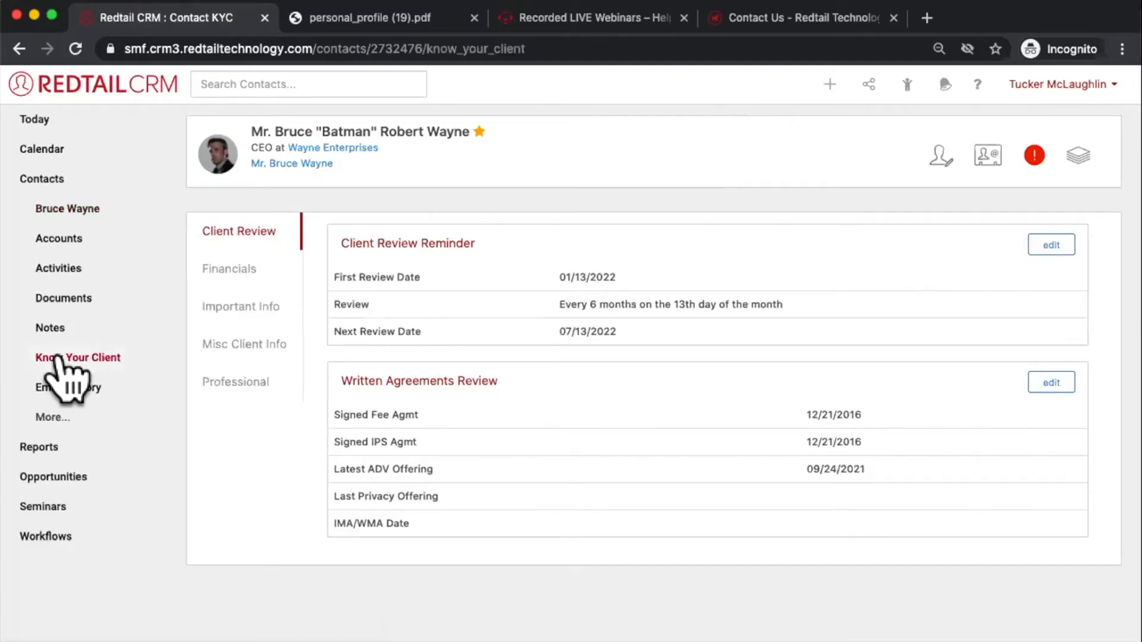
left_click(212, 344)
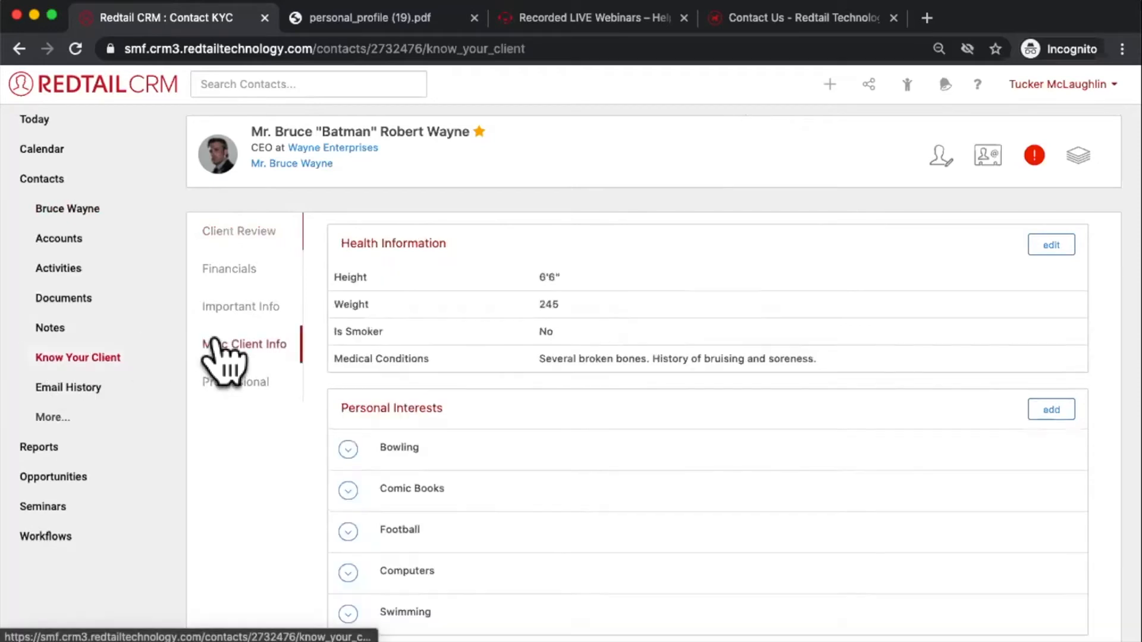
scroll(566, 348, "down", 8)
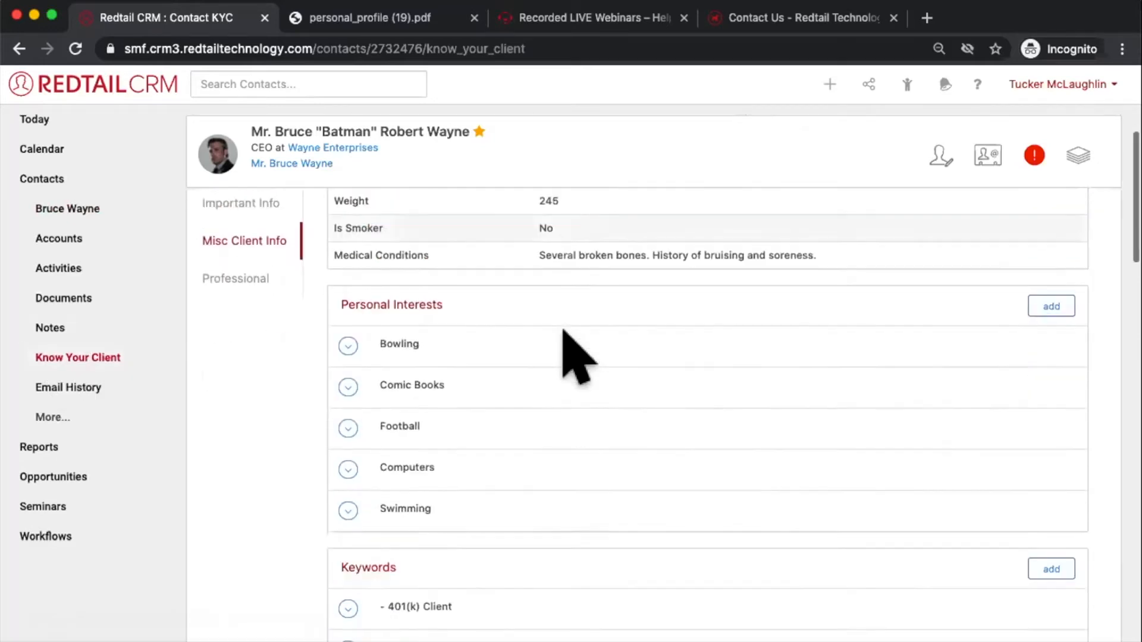
scroll(563, 330, "down", 10)
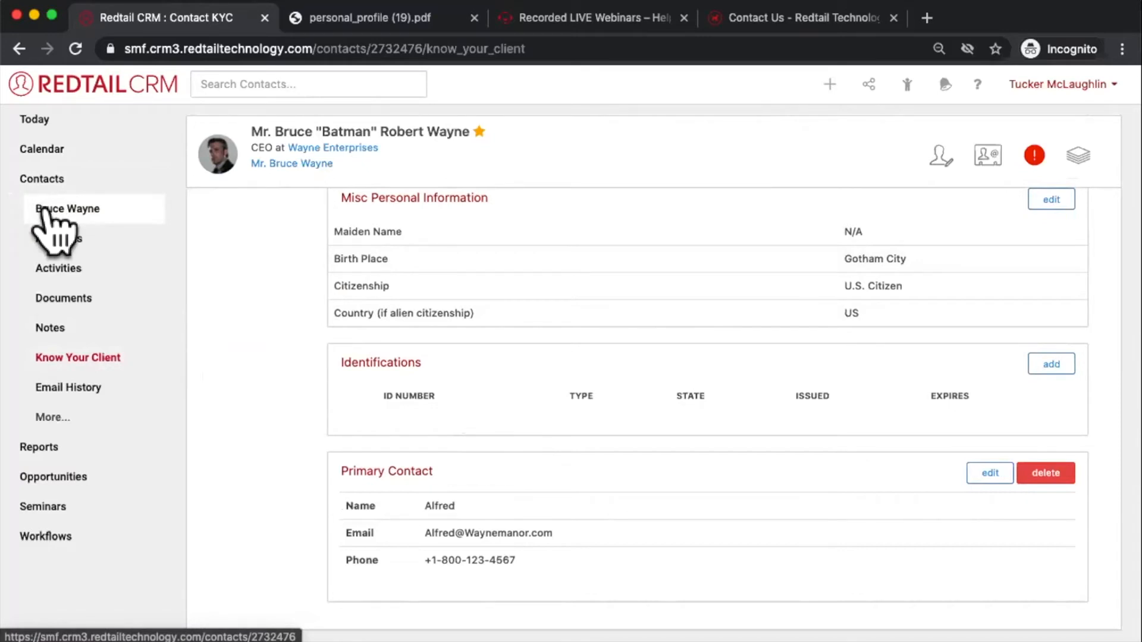
Return to the contact's overview and look through it down to the Misc Client Info and Open Workflow Tasks
left_click(43, 209)
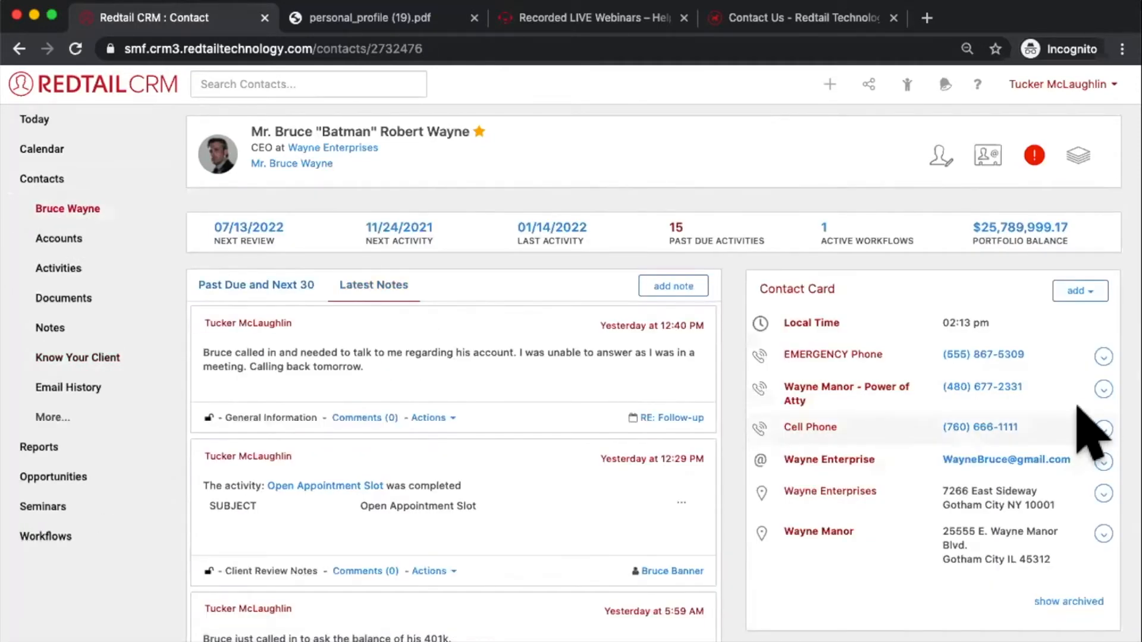
scroll(1093, 429, "down", 7)
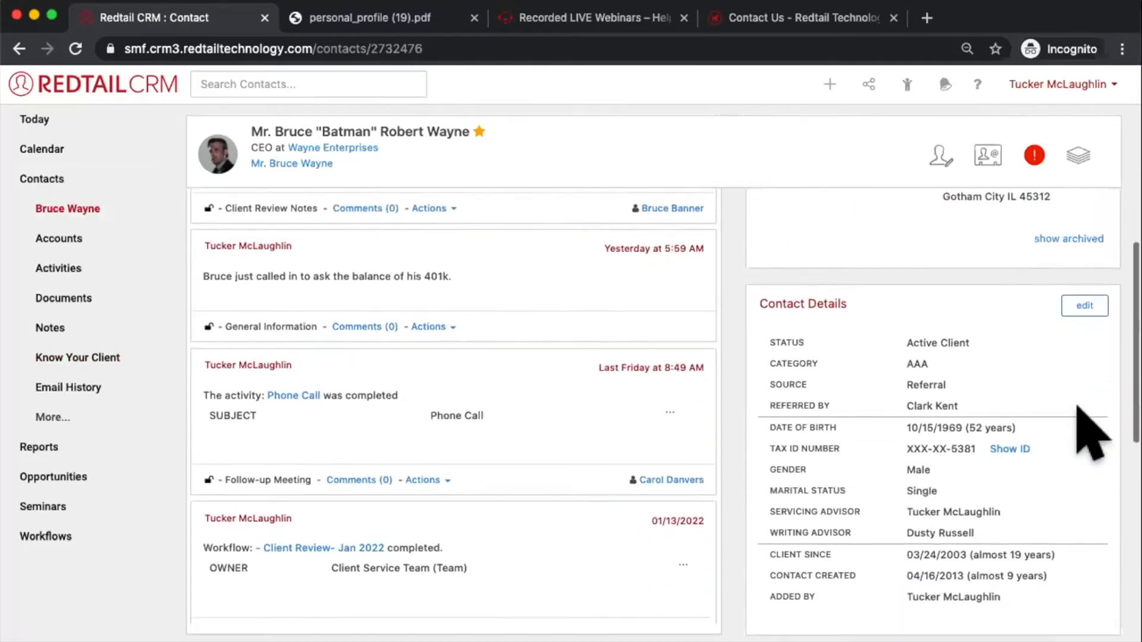
scroll(1074, 375, "down", 7)
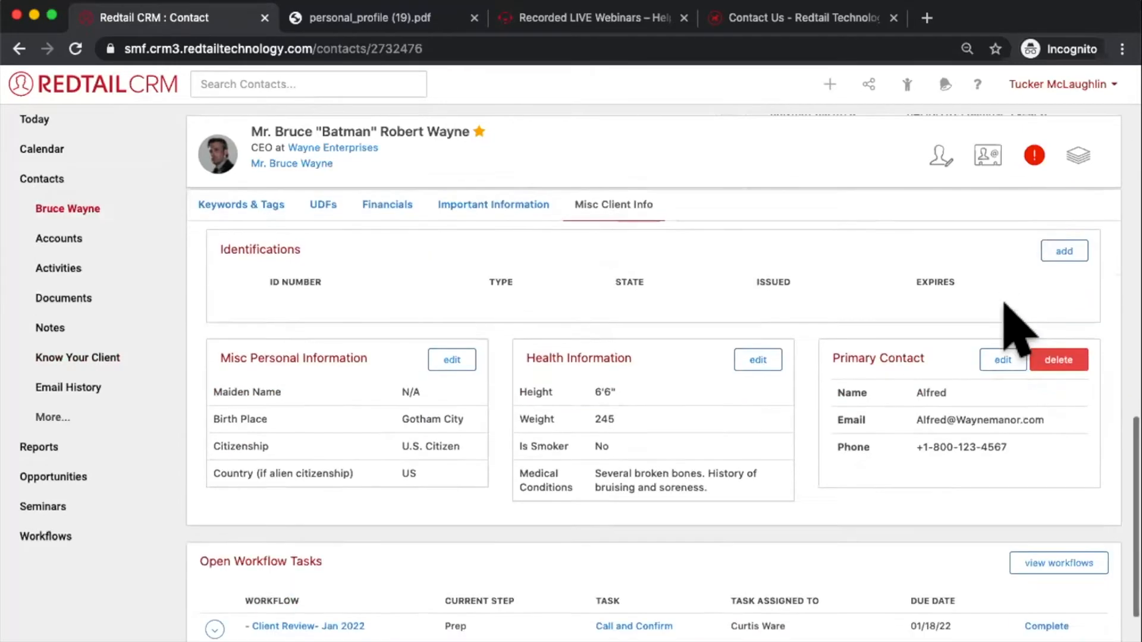
Examine the contact overview's Misc Client Info and recent notes, and highlight the Open Workflow Tasks heading before returning to the record's start
scroll(1011, 324, "down", 2)
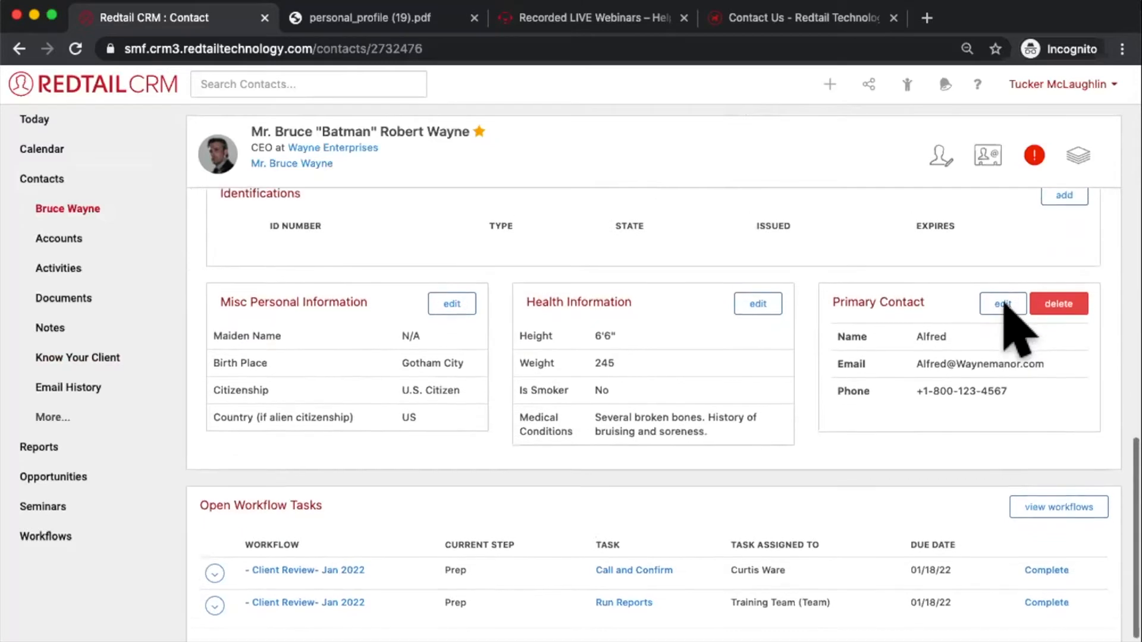
scroll(1018, 329, "up", 1)
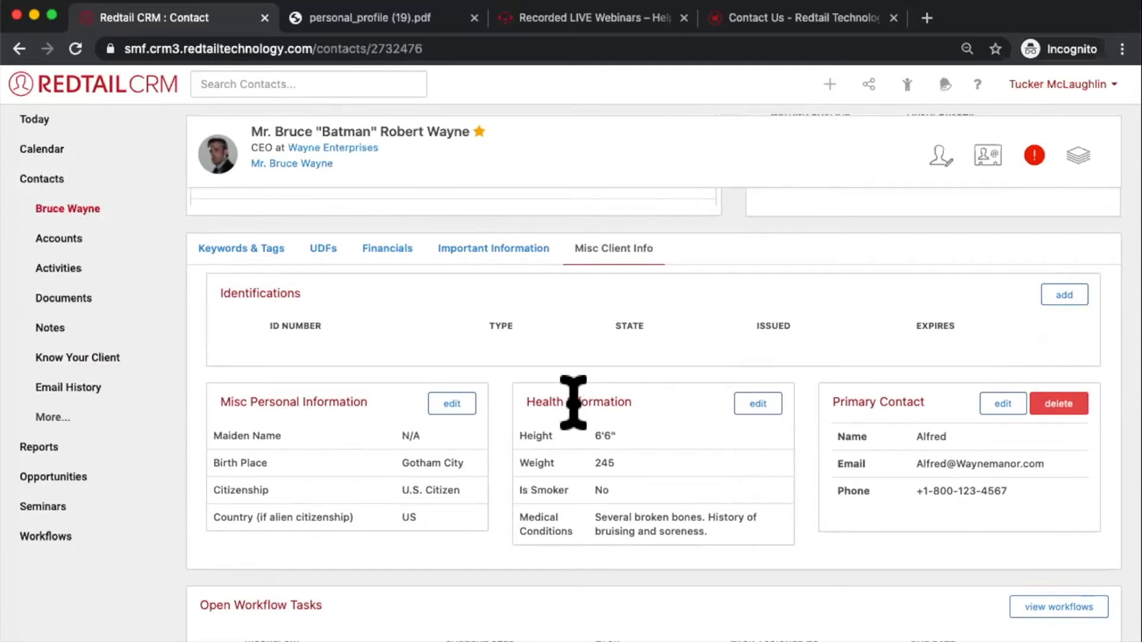
scroll(572, 403, "up", 5)
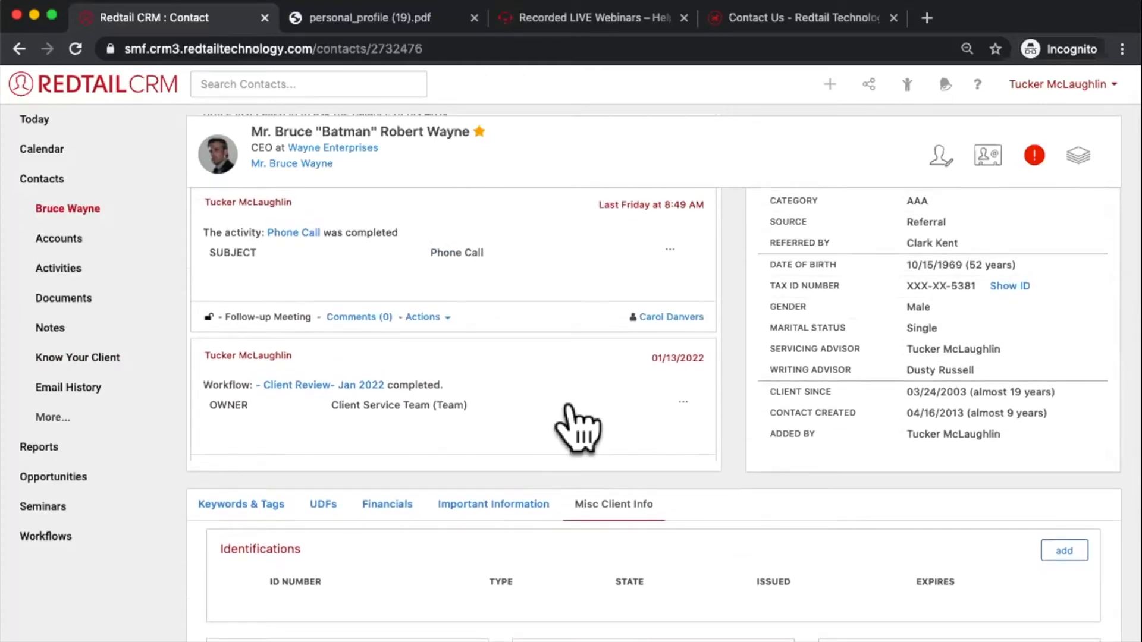
scroll(577, 428, "down", 2)
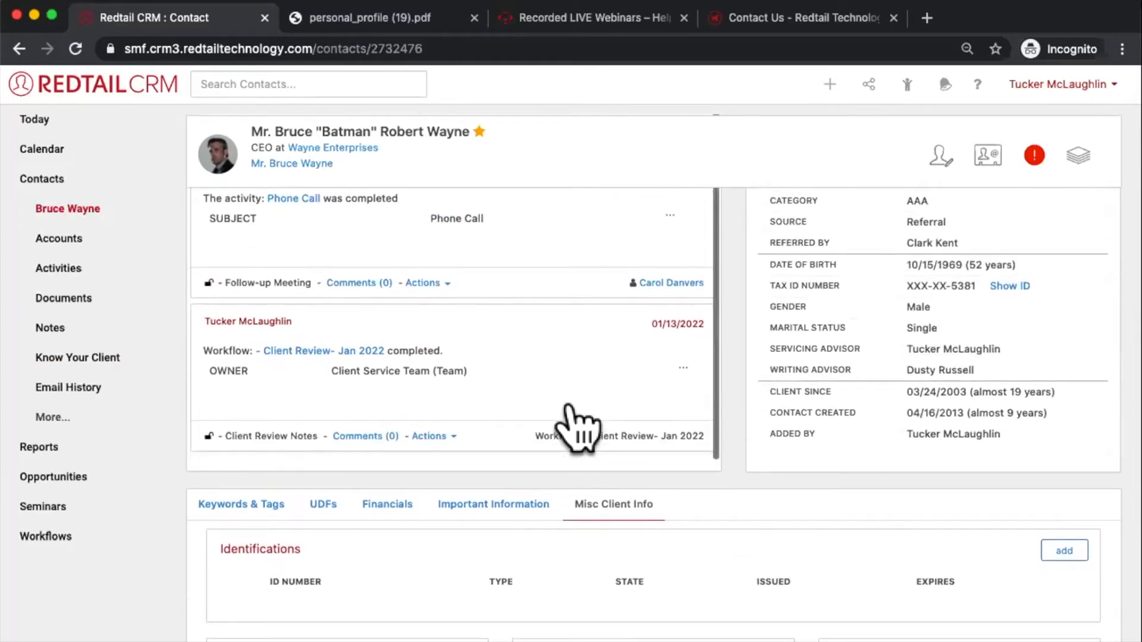
scroll(789, 476, "down", 4)
scroll(791, 476, "down", 2)
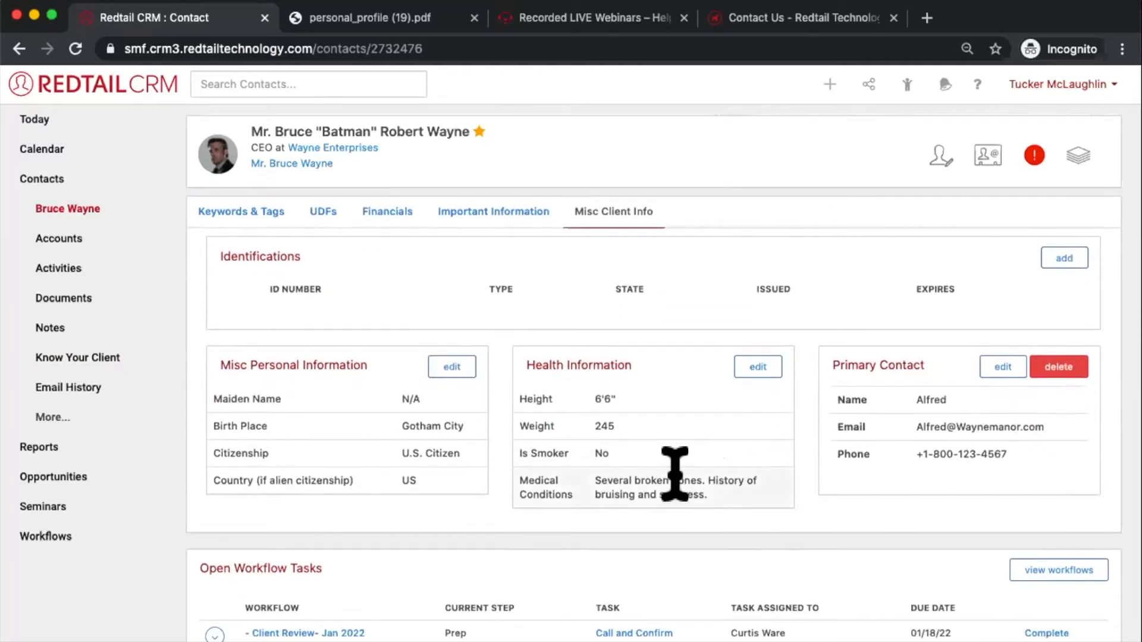
scroll(675, 474, "up", 1)
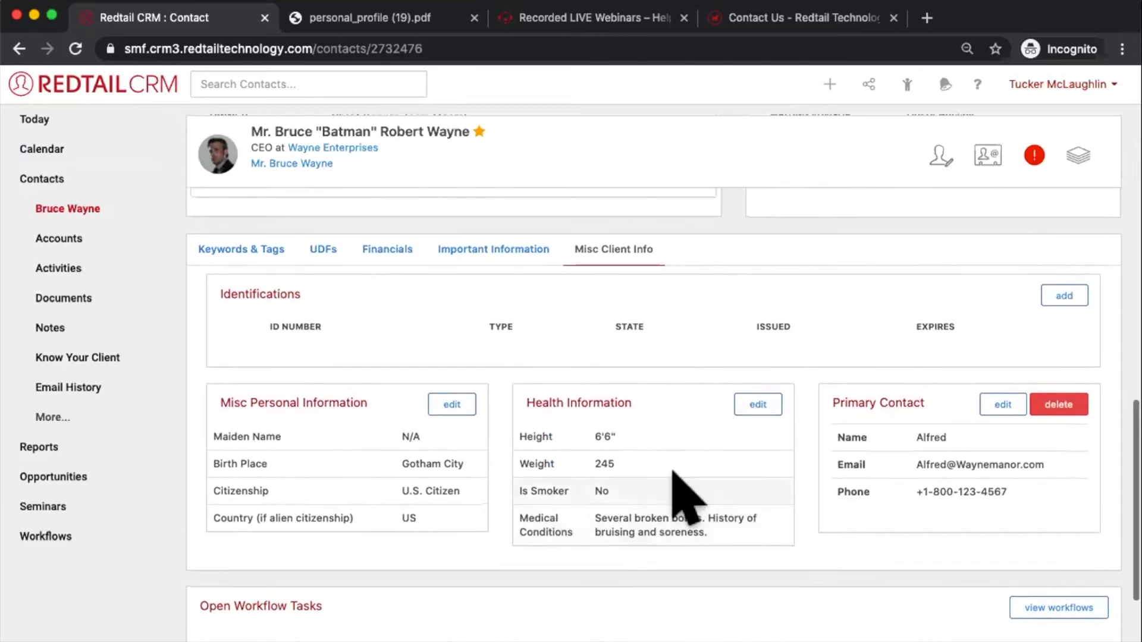
scroll(674, 471, "down", 2)
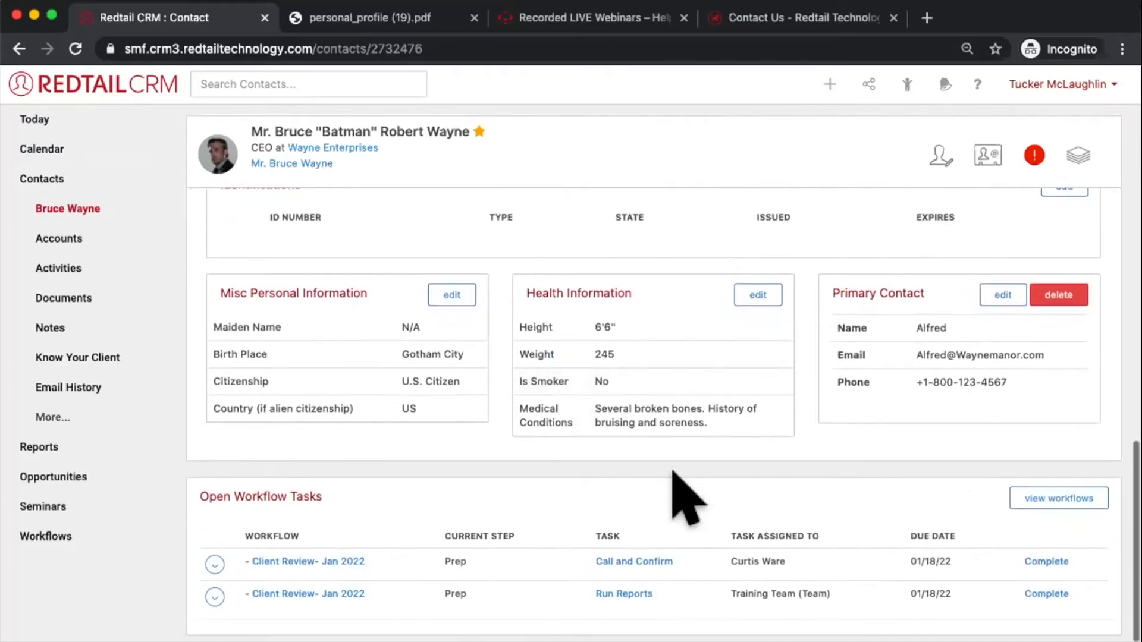
left_click_drag(322, 489, 197, 489)
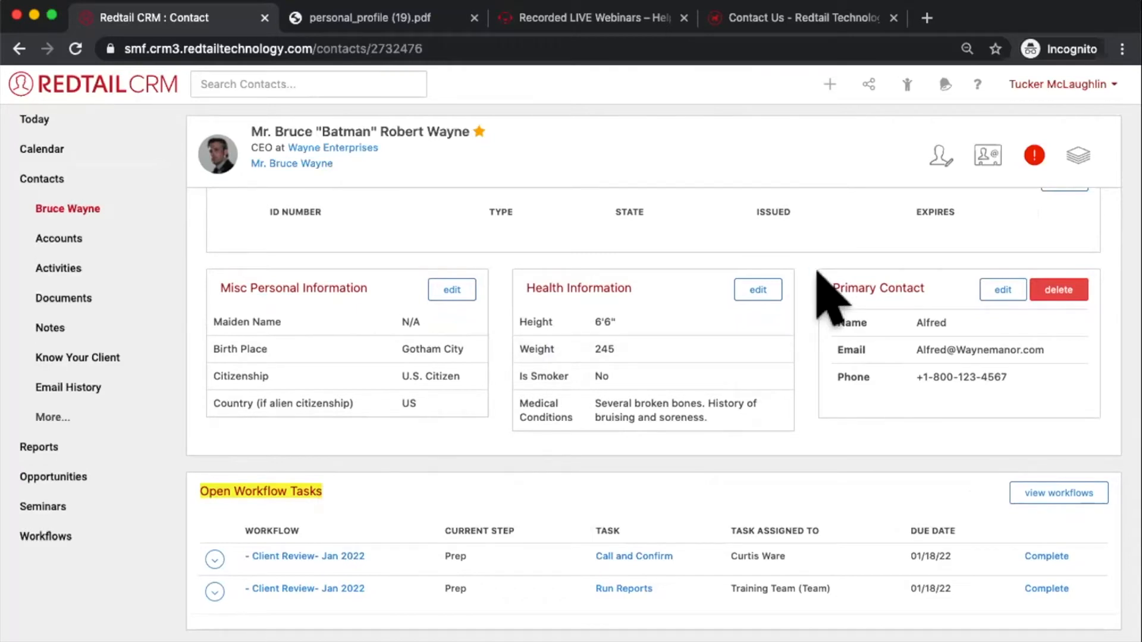
scroll(355, 496, "up", 10)
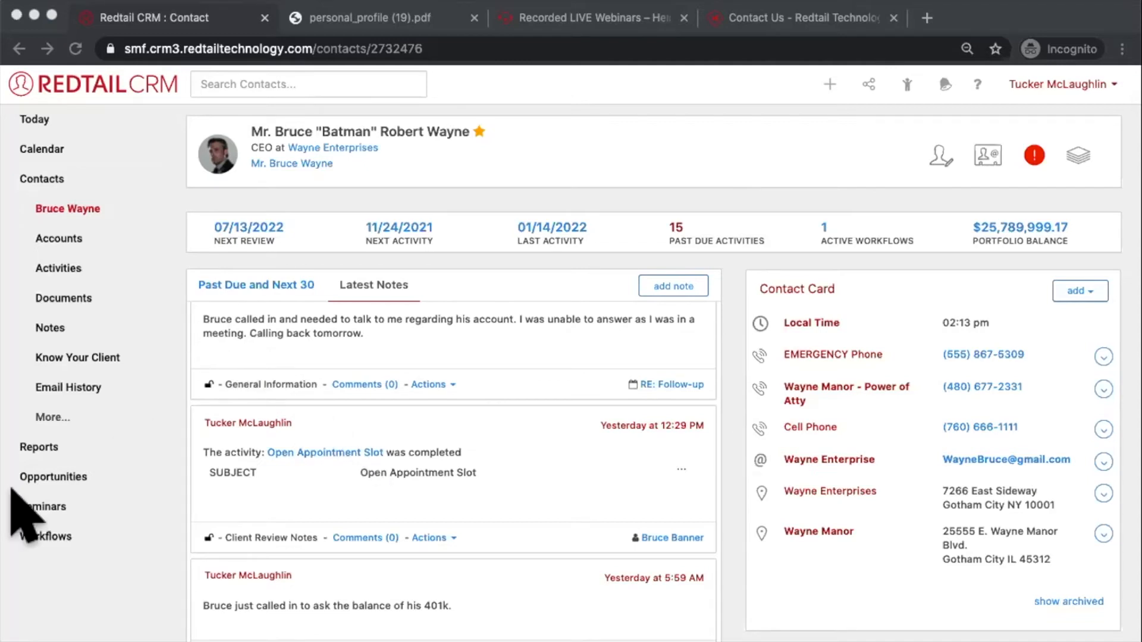
Reveal the contact's additional record sections and open the Memberships list
left_click(29, 595)
mouse_move(46, 397)
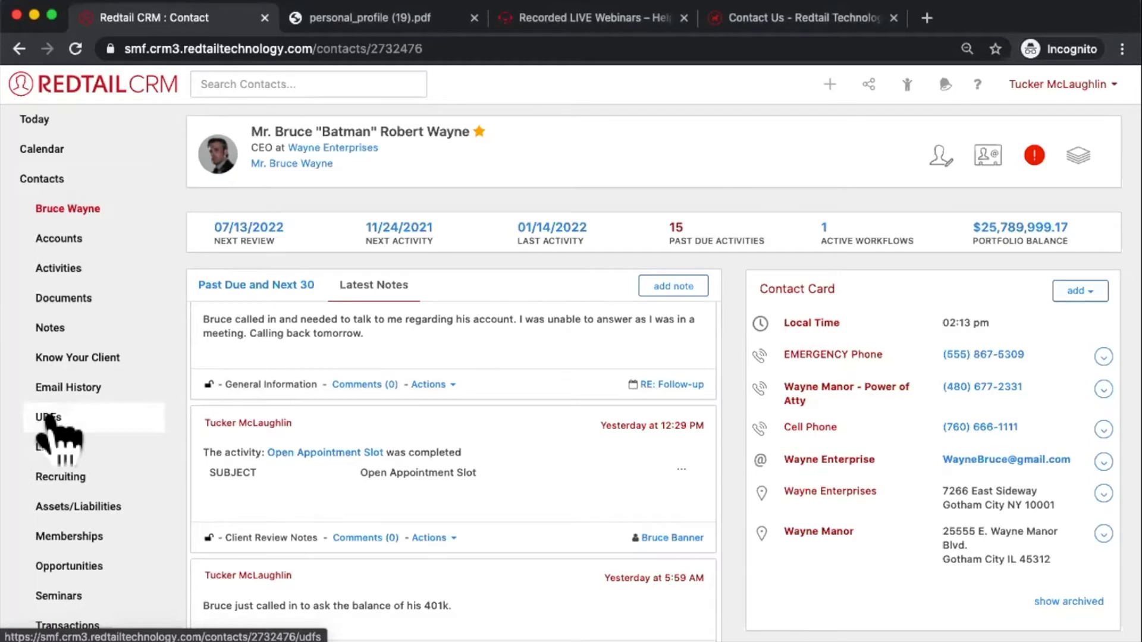
scroll(47, 419, "down", 3)
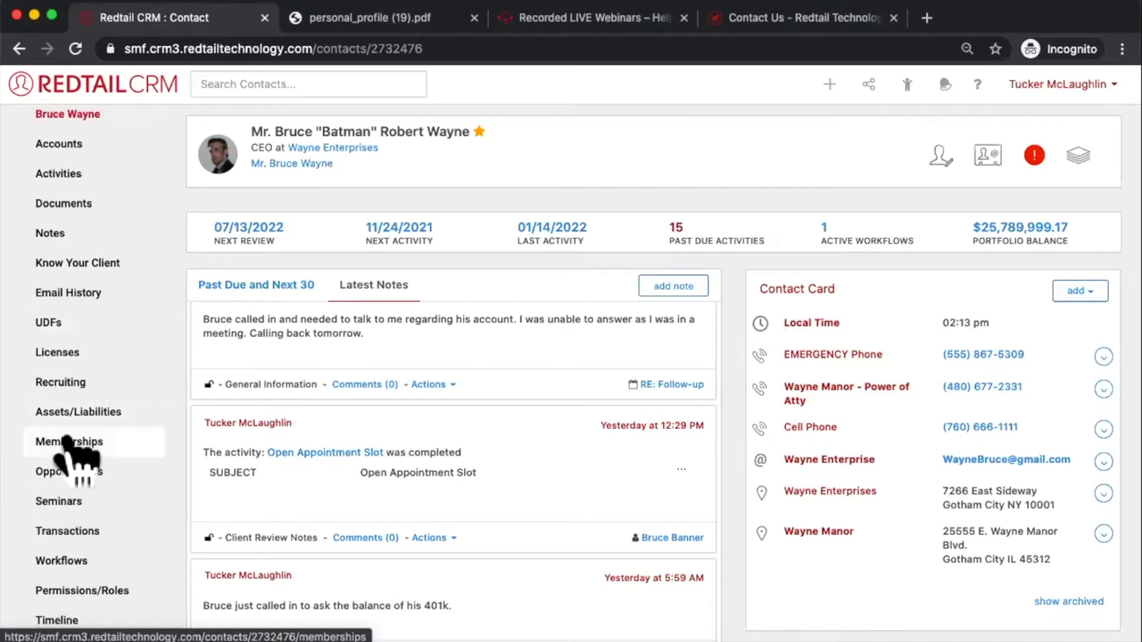
left_click(67, 443)
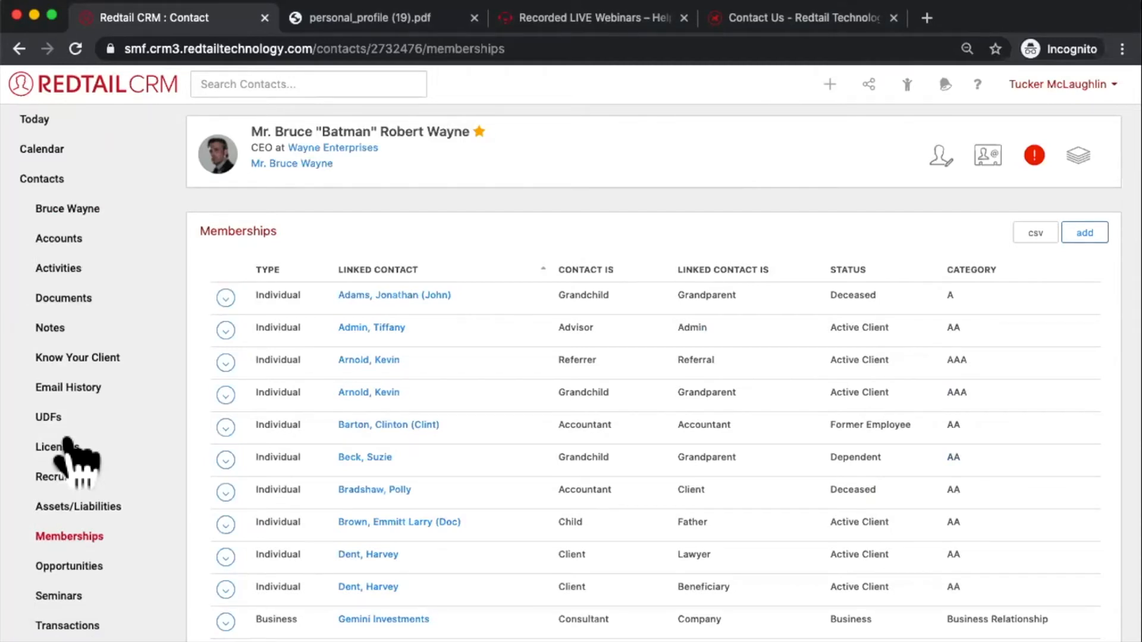
View the contact's family page, return to Memberships, and review the linked contacts down to the end of the list
left_click(262, 165)
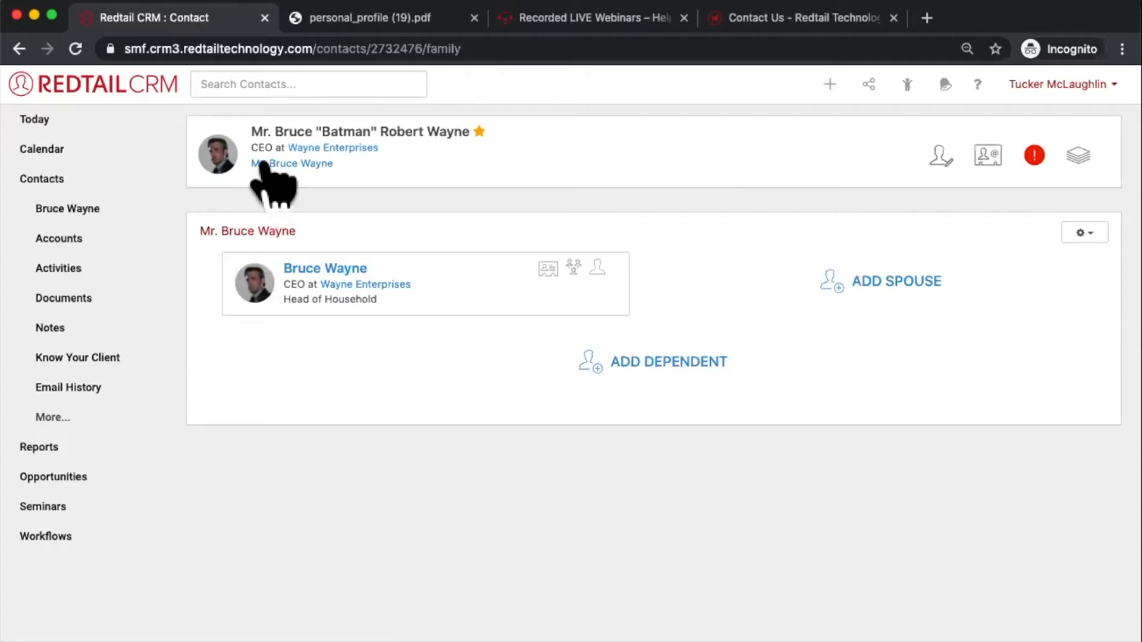
left_click(42, 415)
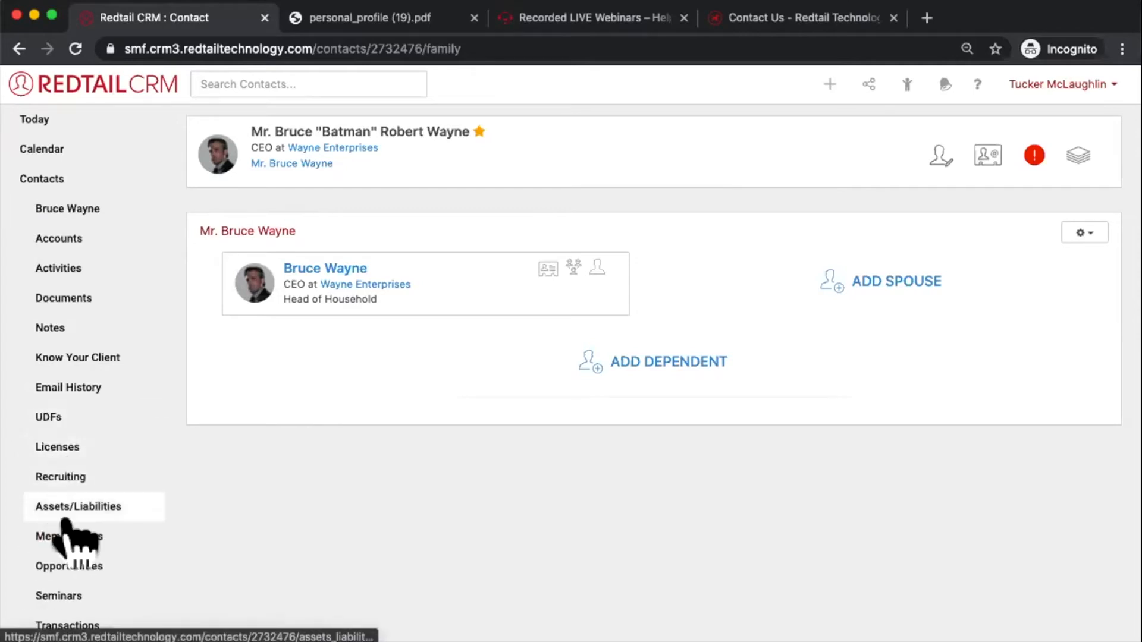
left_click(48, 533)
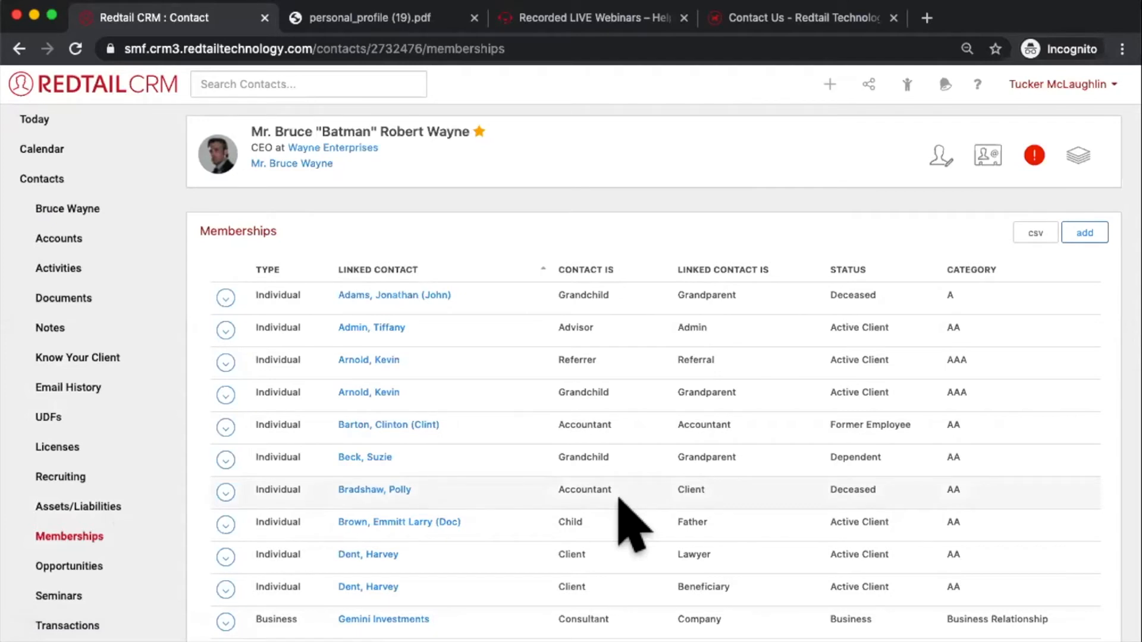
scroll(620, 499, "down", 3)
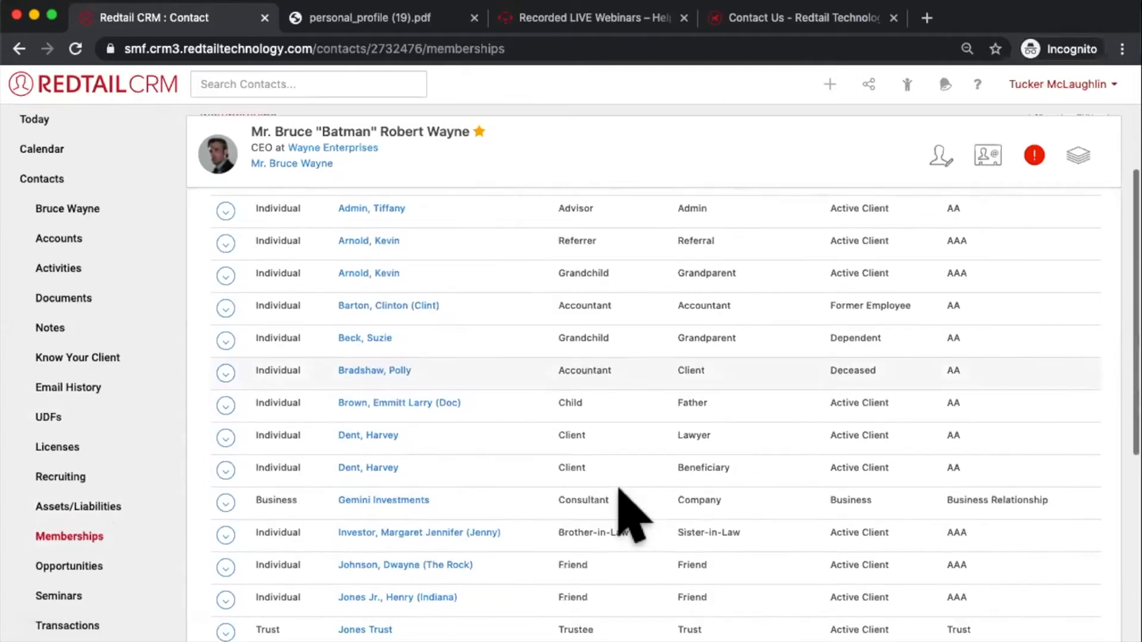
scroll(618, 489, "down", 3)
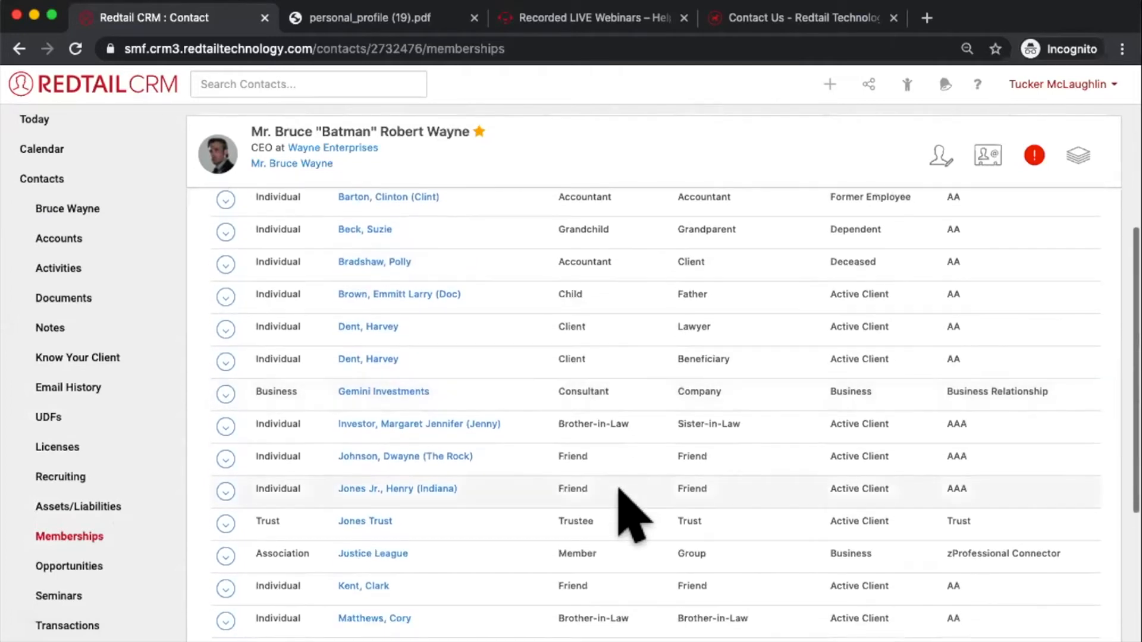
scroll(619, 510, "down", 2)
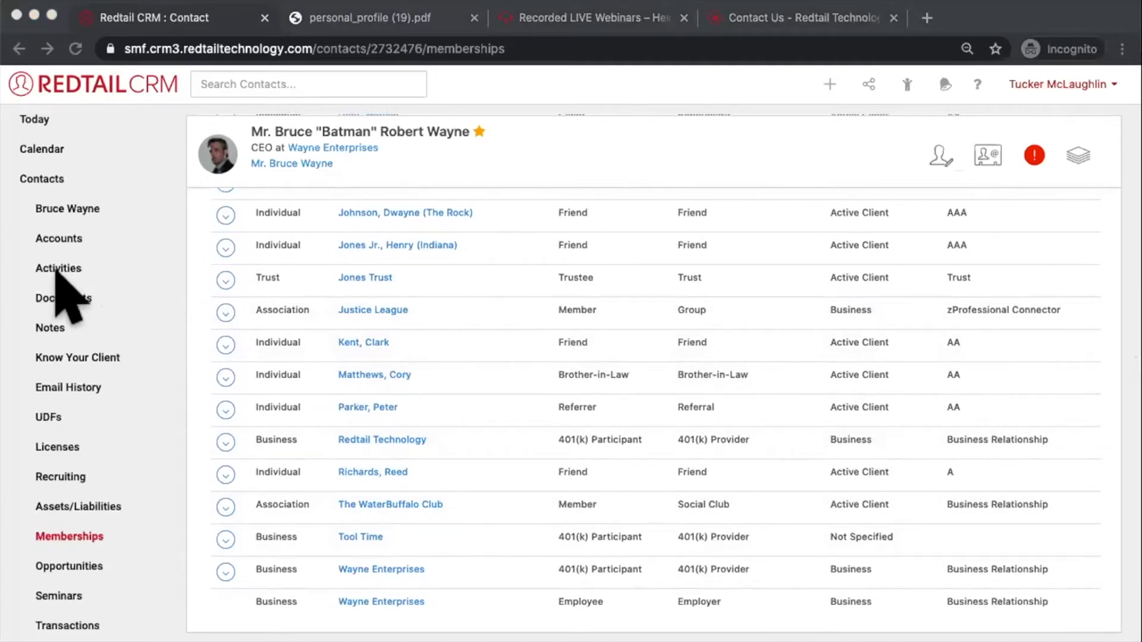
Compare the Client Review Reminder in Know Your Client with the Next Review date on the contact's overview
left_click(73, 357)
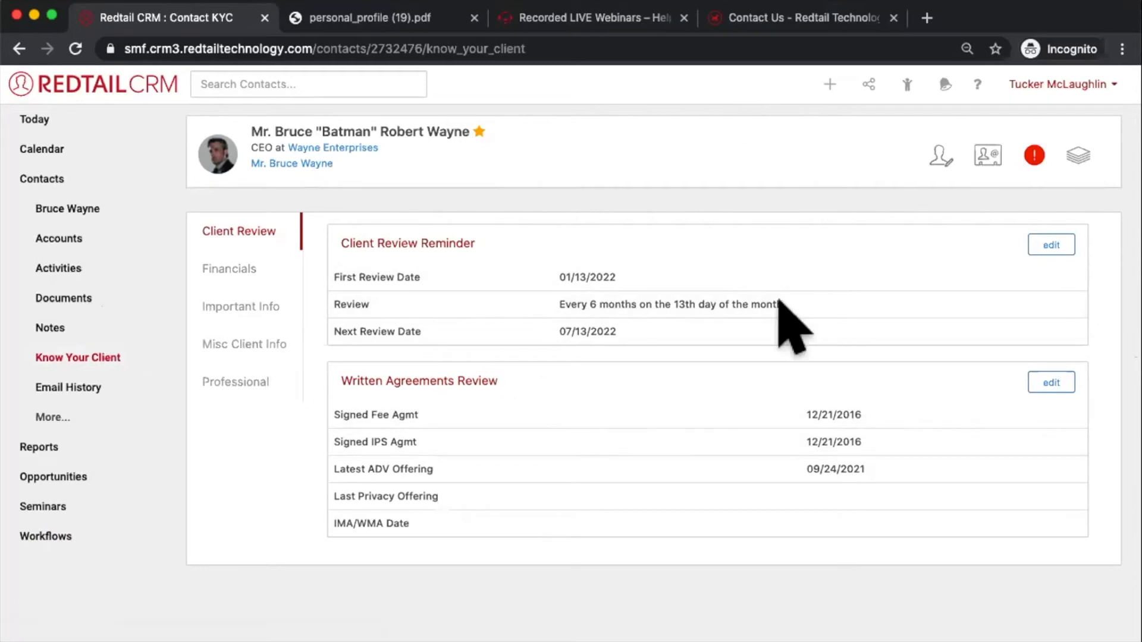
left_click(52, 210)
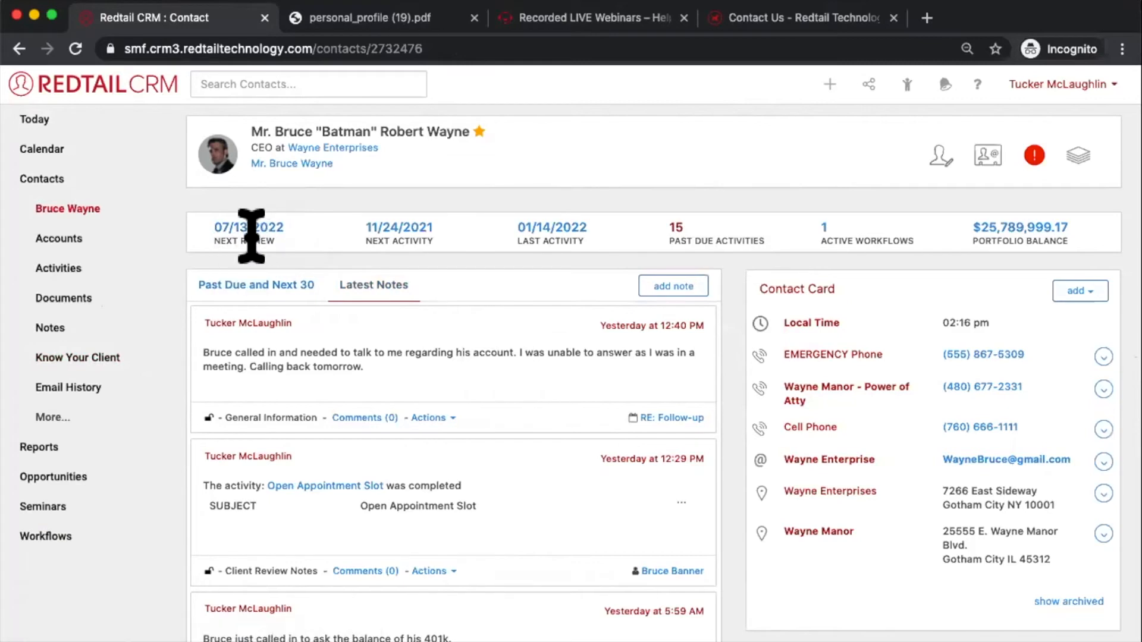
left_click(54, 362)
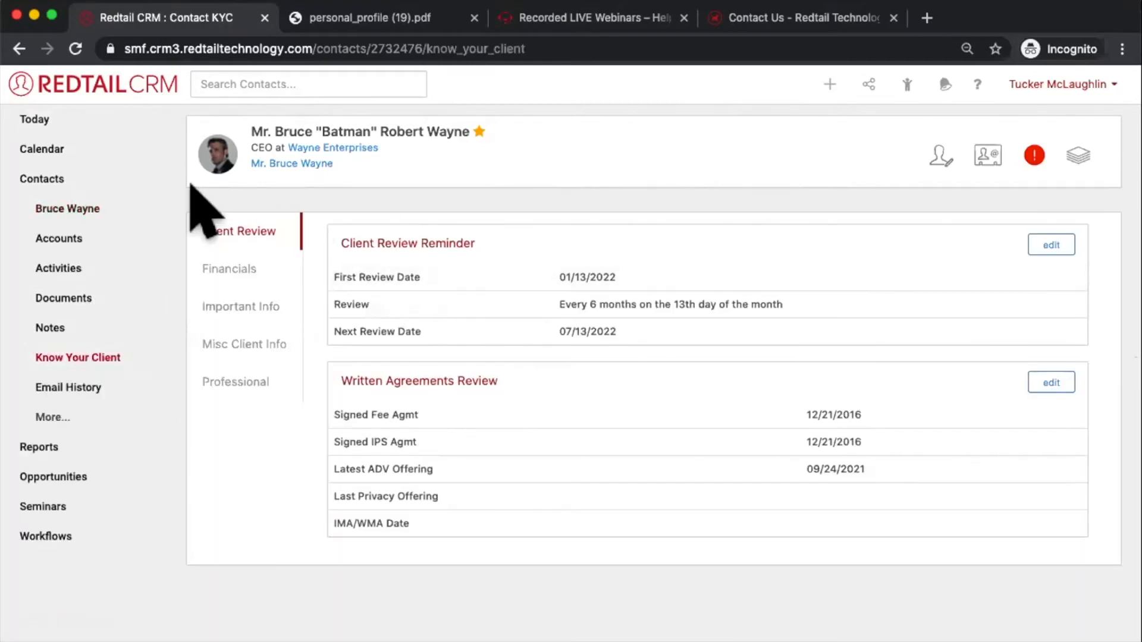
left_click(86, 199)
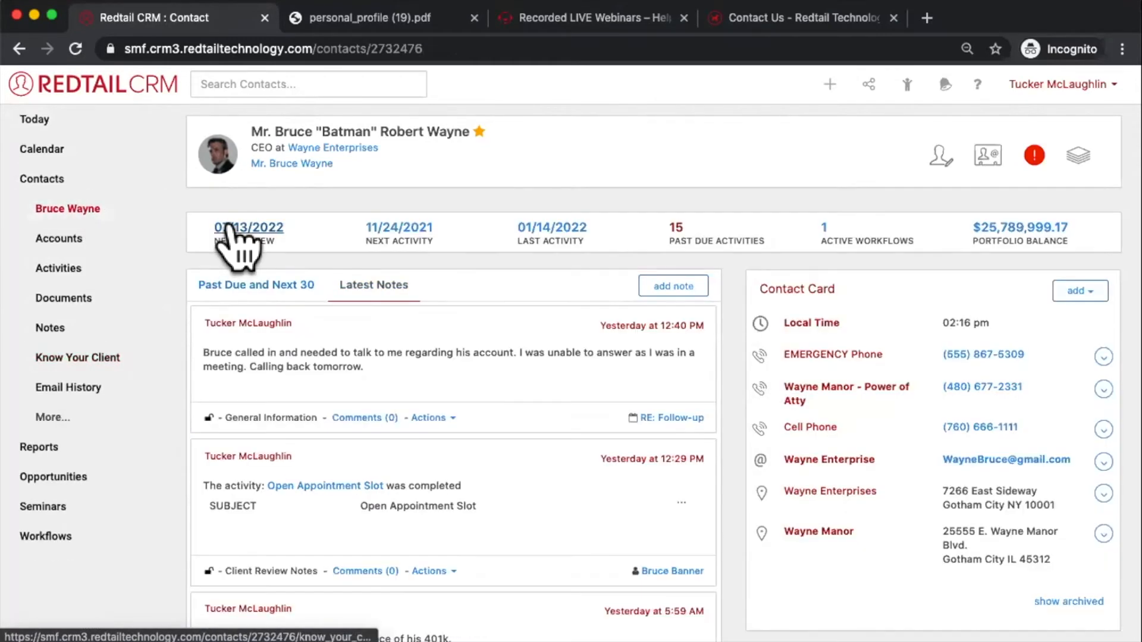
Open Client Review from the overview's Next Review date, check the Written Agreements Review update form, and close it without changes
left_click(238, 235)
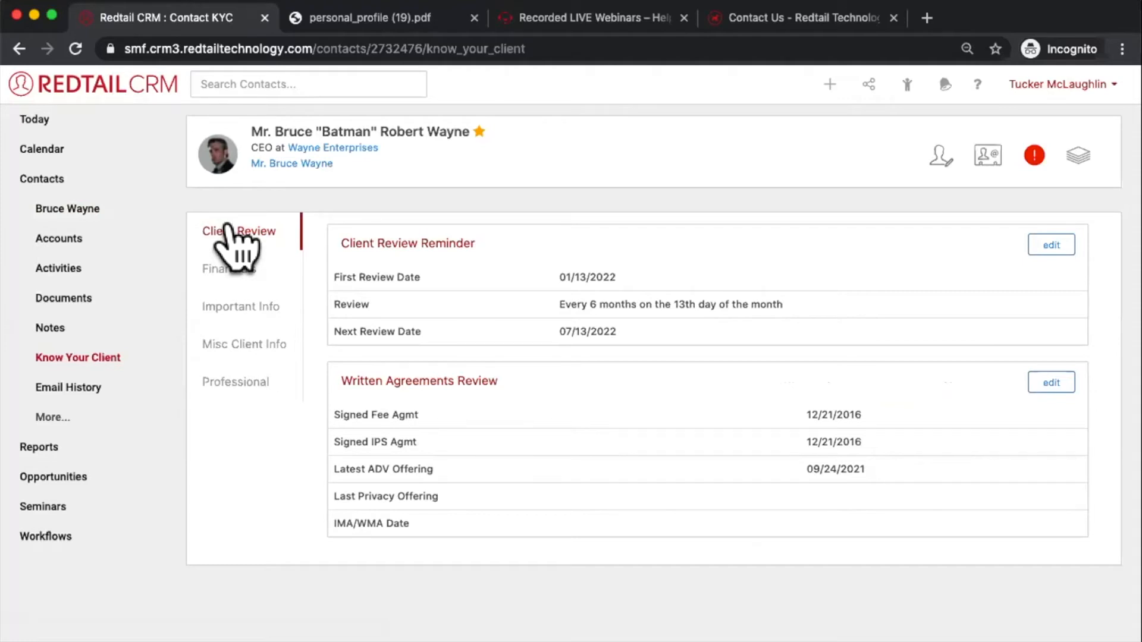
left_click(1050, 383)
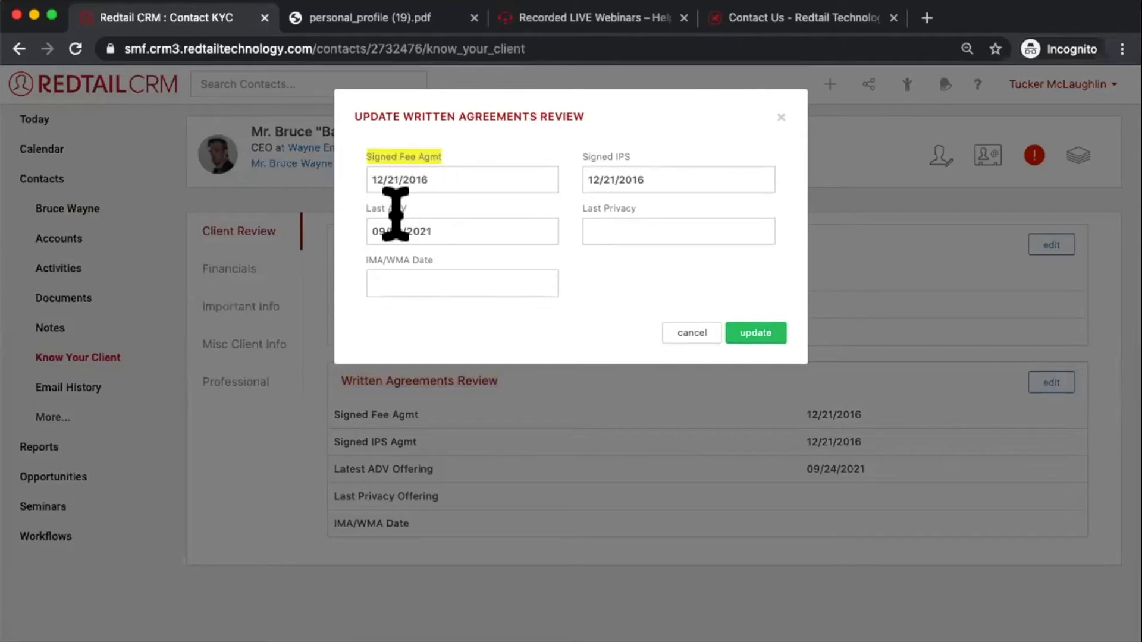
left_click(780, 117)
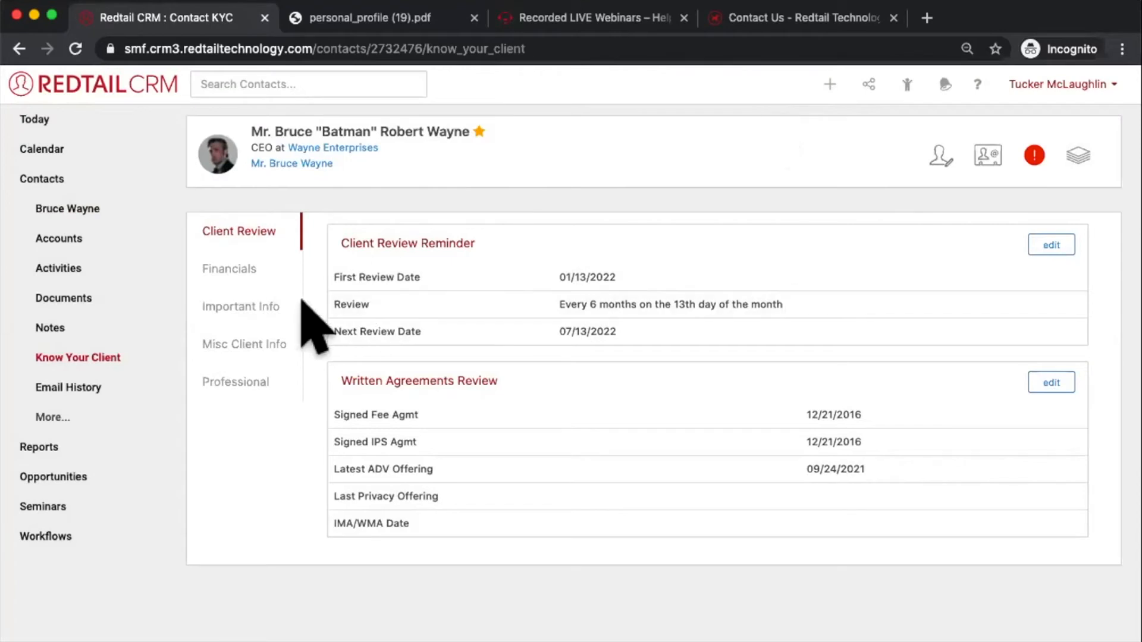
Review the Misc Client Info in Know Your Client, from health information through personal interests and keywords
left_click(228, 343)
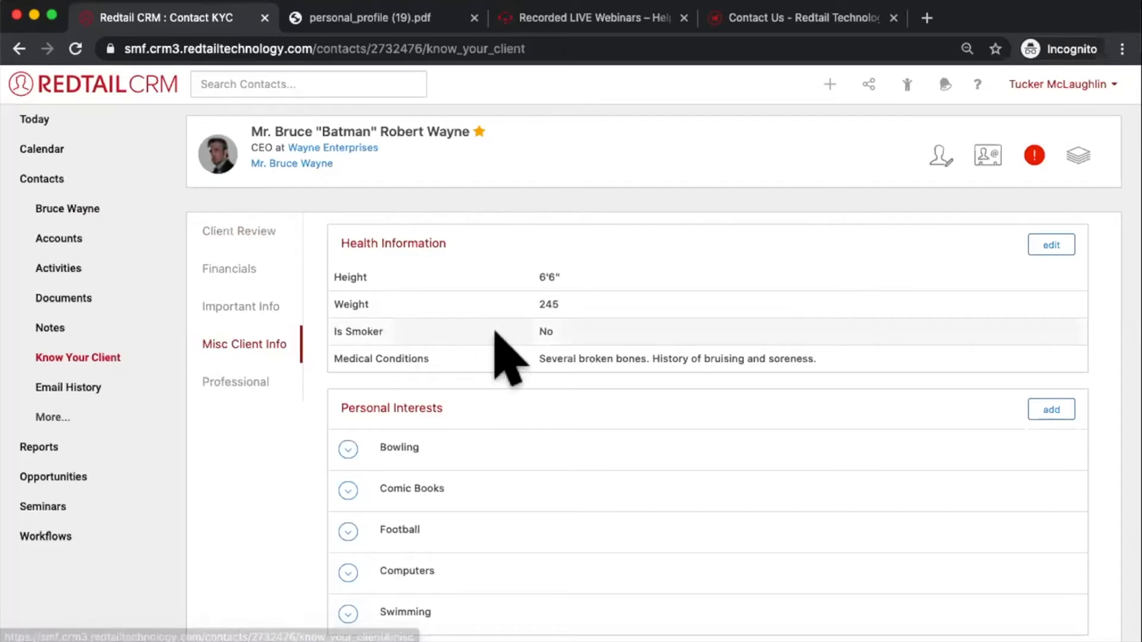
scroll(505, 342, "down", 1)
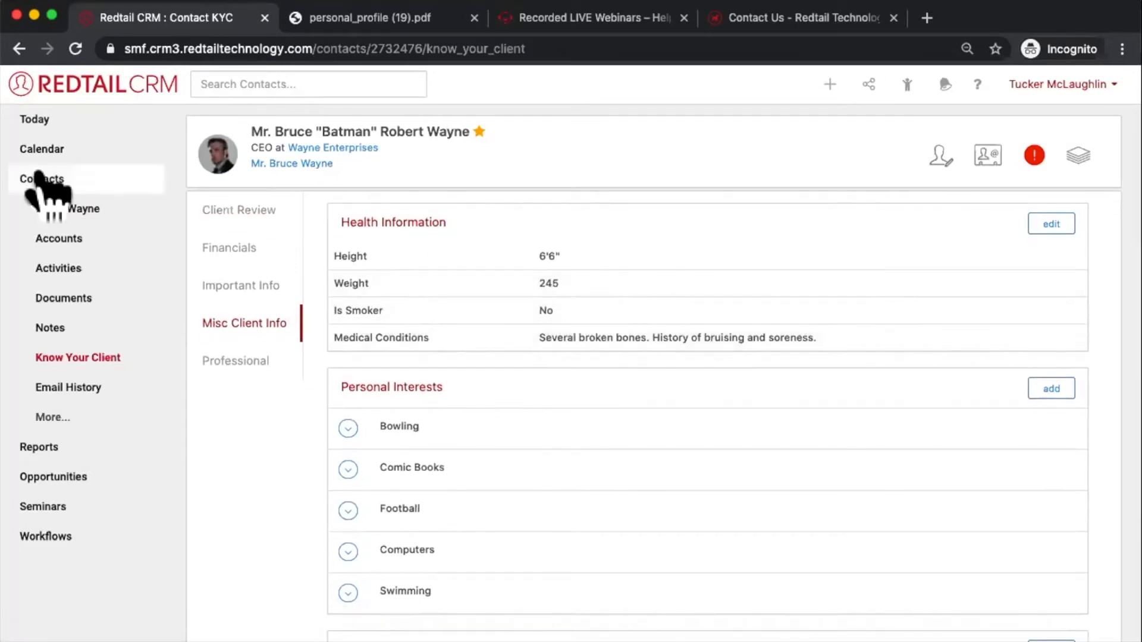
scroll(634, 356, "down", 3)
scroll(644, 374, "down", 20)
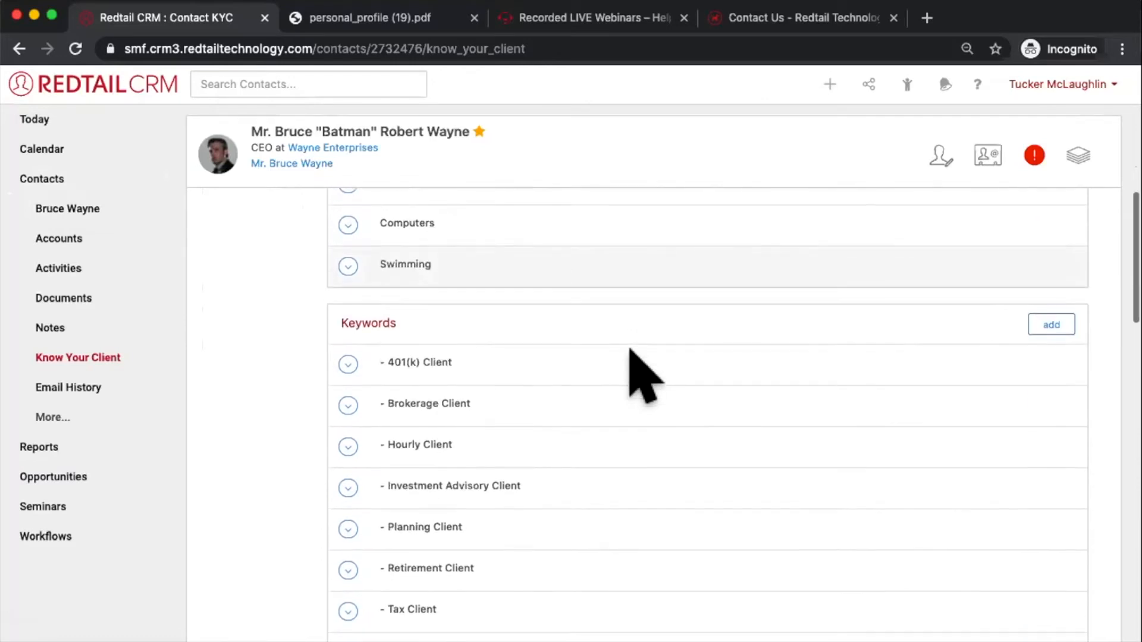
scroll(639, 372, "up", 20)
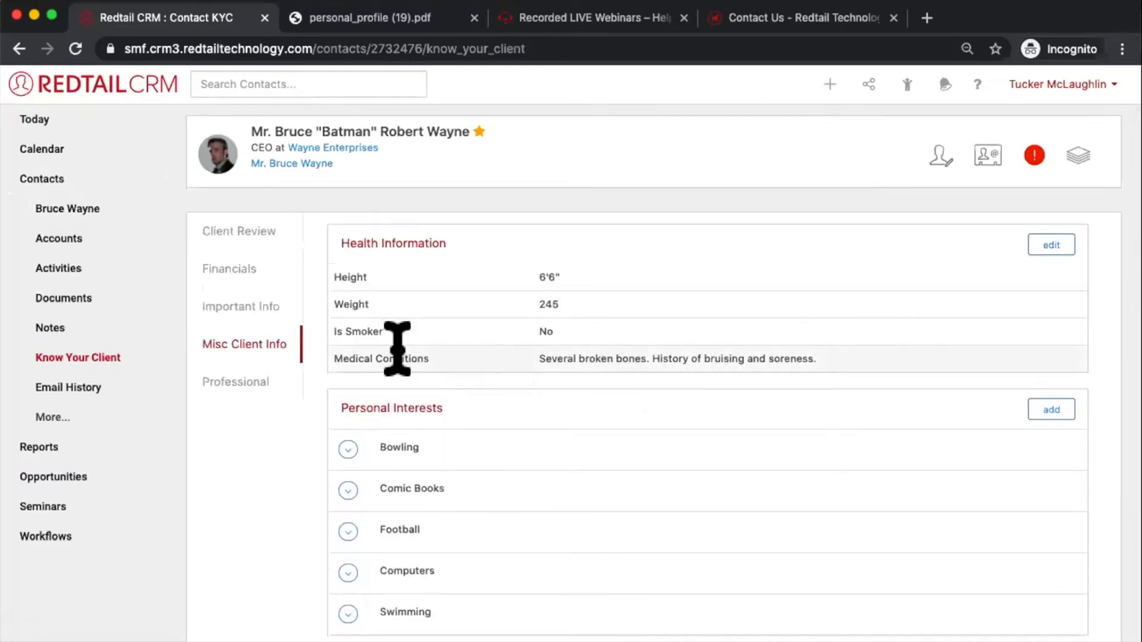
Show the Professional information in Know Your Client, check the Add Employment form, and close it without adding one
left_click(256, 382)
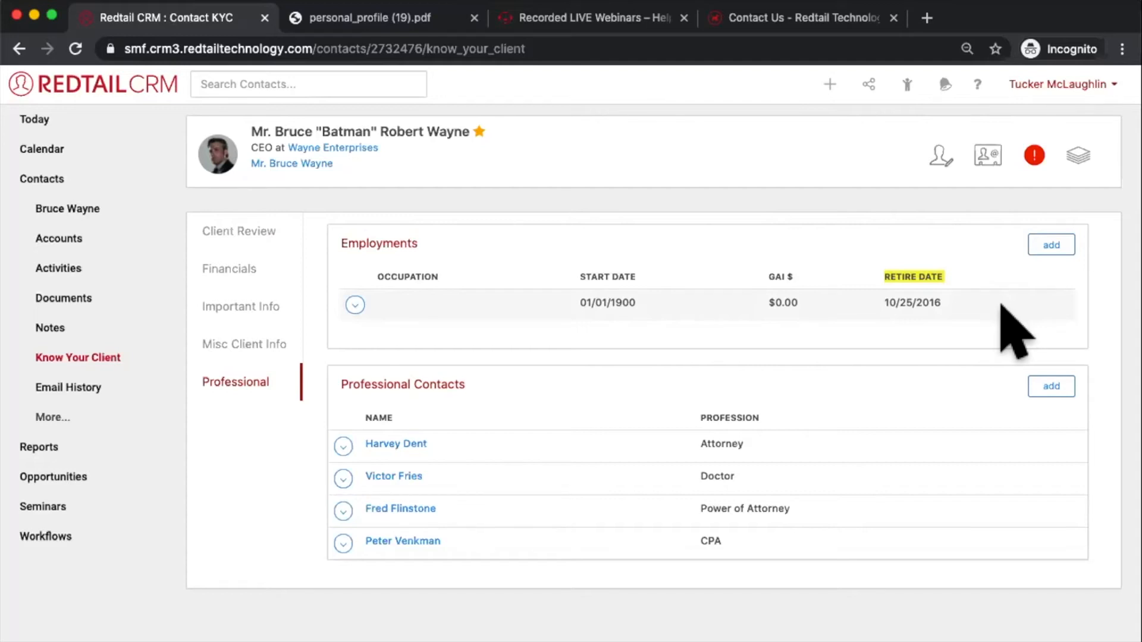
left_click(1058, 245)
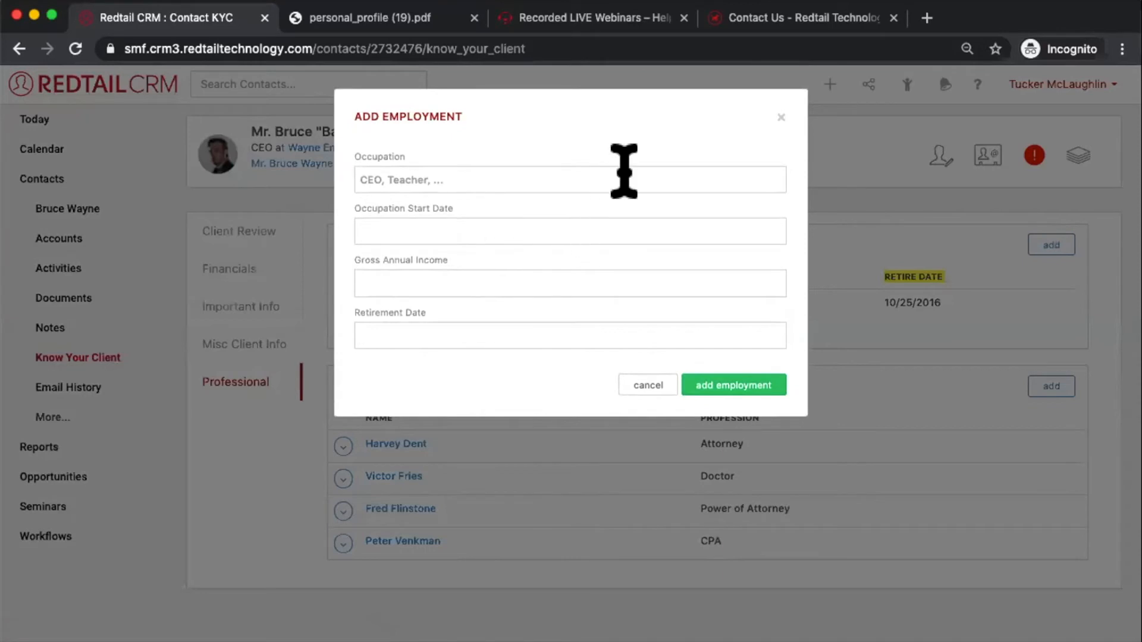
left_click(781, 117)
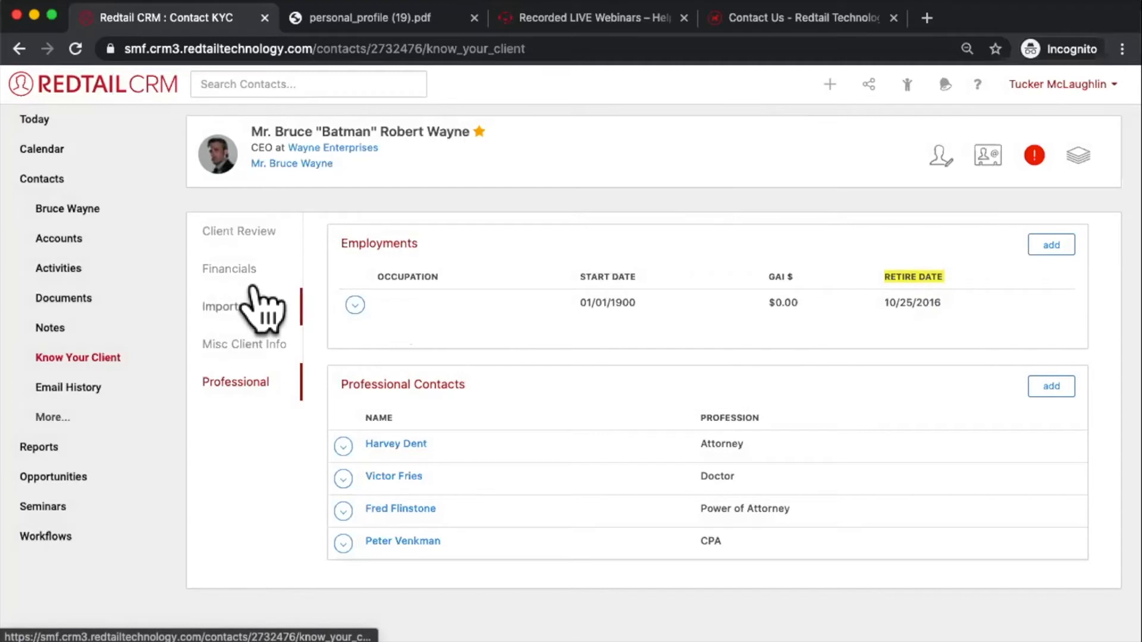
View the Important Info and the Financials in Know Your Client, including the strategic allocation model and estimated tax information
left_click(262, 304)
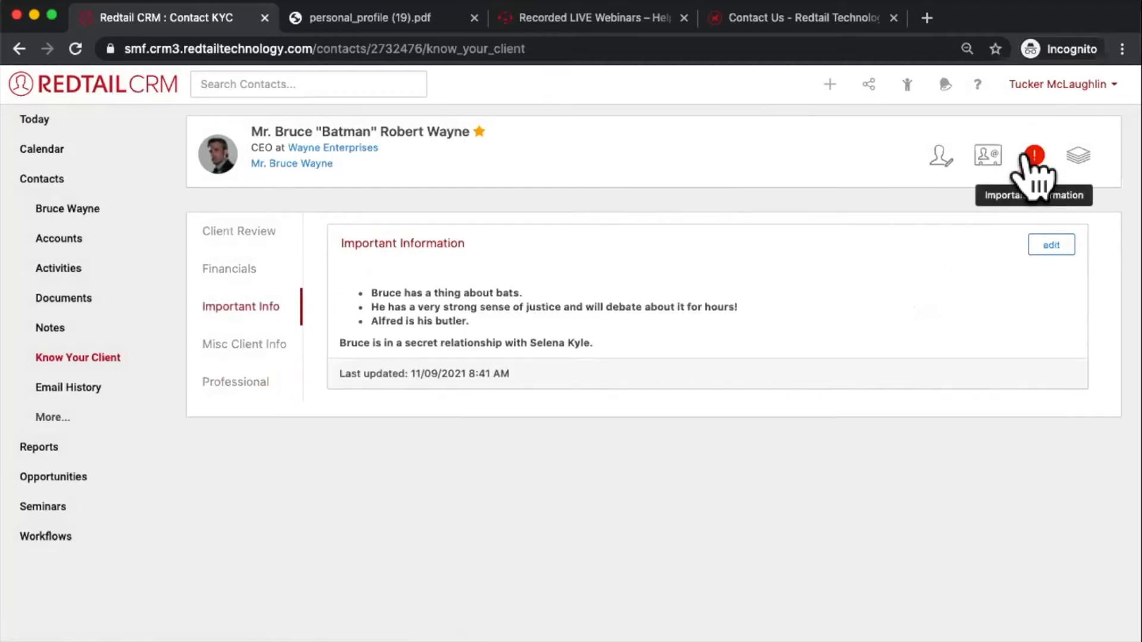
left_click(220, 269)
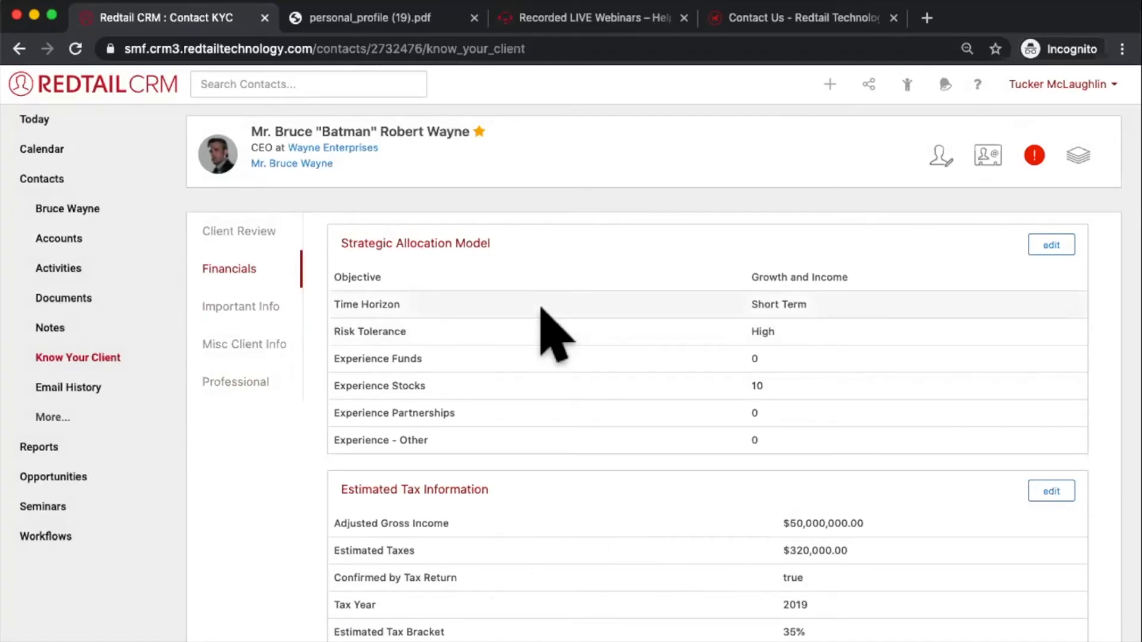
scroll(541, 308, "down", 1)
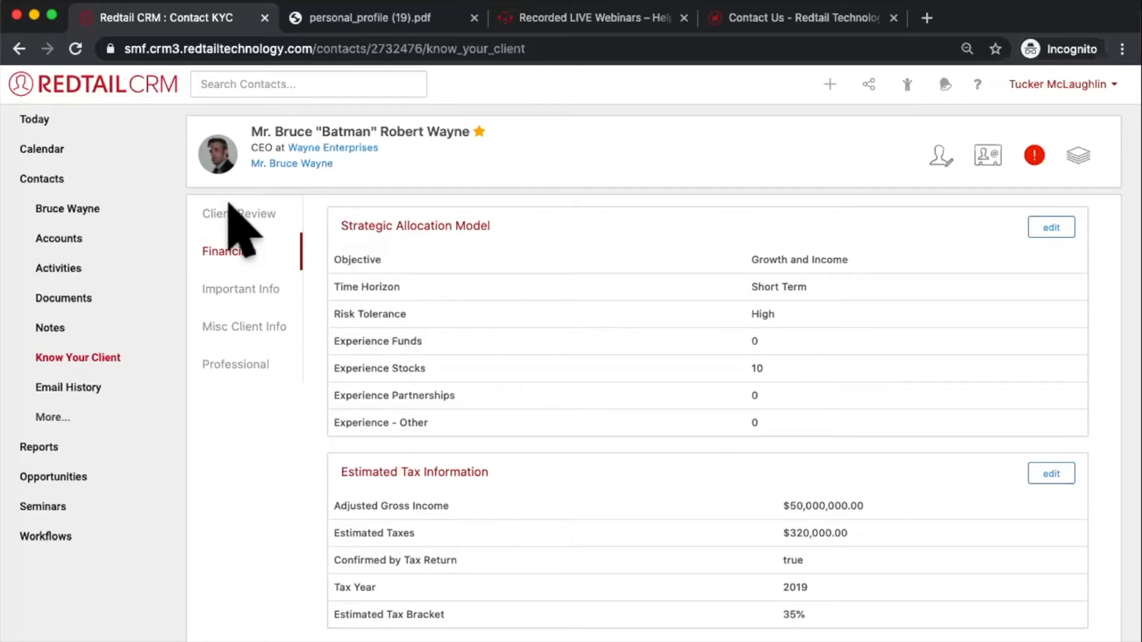
Open the contact's first listed account, the Allianz Group Voluntary Life one, and find its Strategic Allocation Model section
left_click(62, 208)
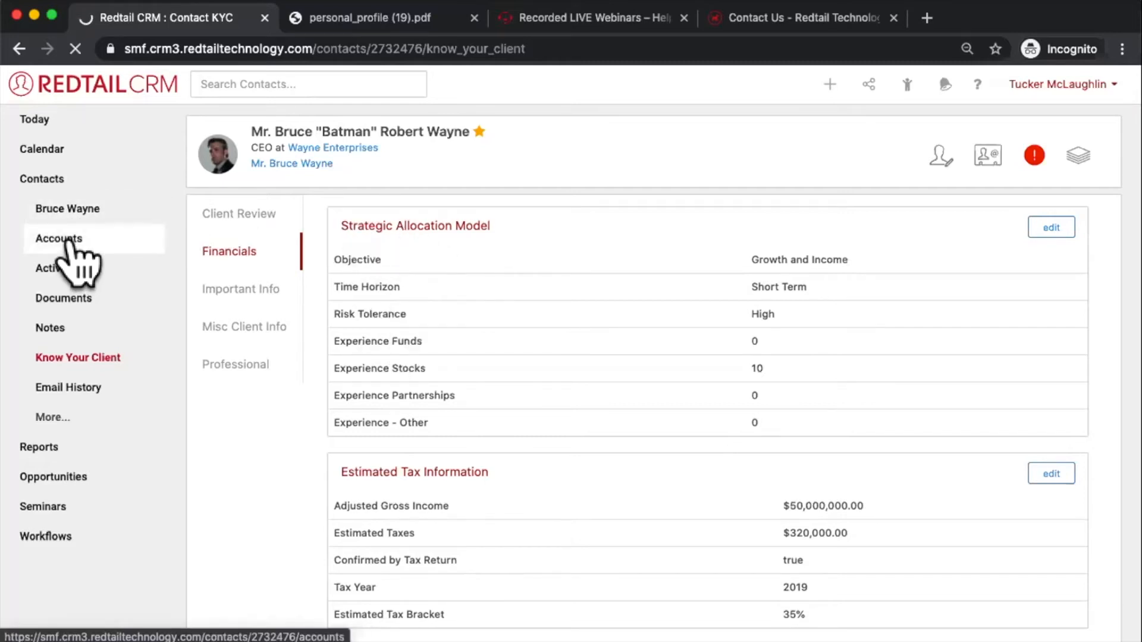
left_click(70, 238)
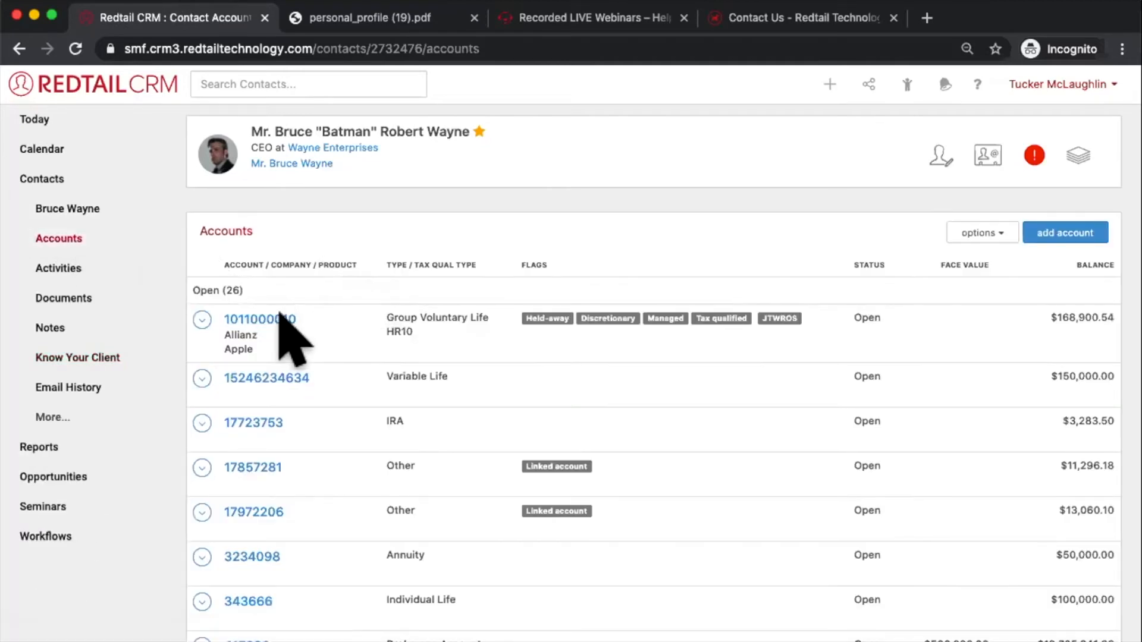
left_click(276, 323)
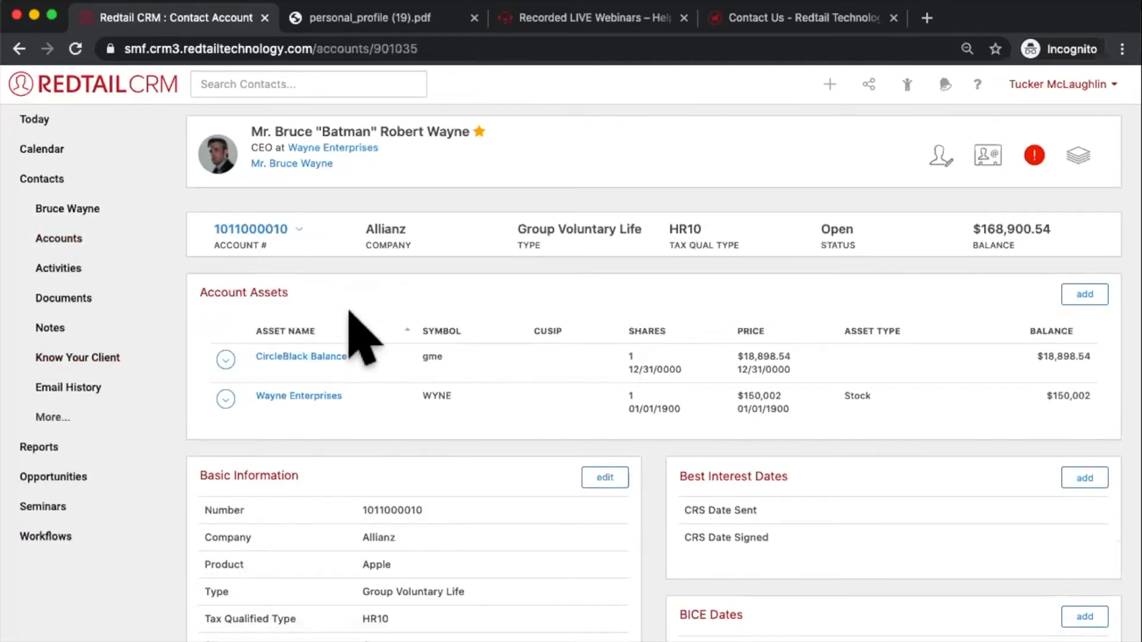
scroll(360, 336, "down", 10)
scroll(359, 336, "down", 7)
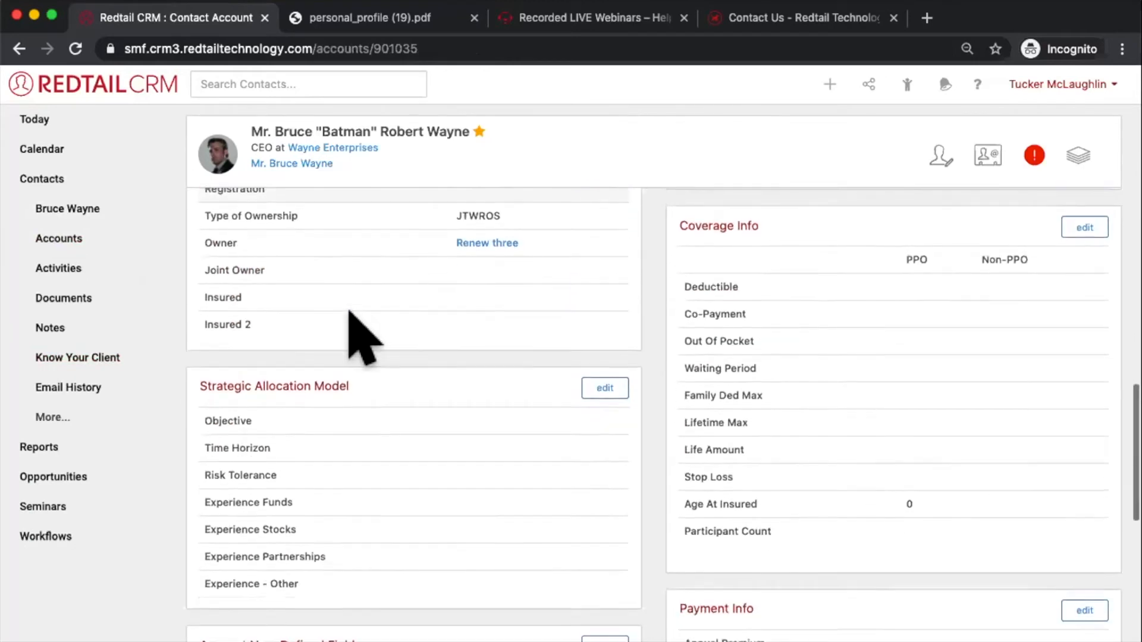
scroll(350, 315, "down", 1)
triple_click(307, 345)
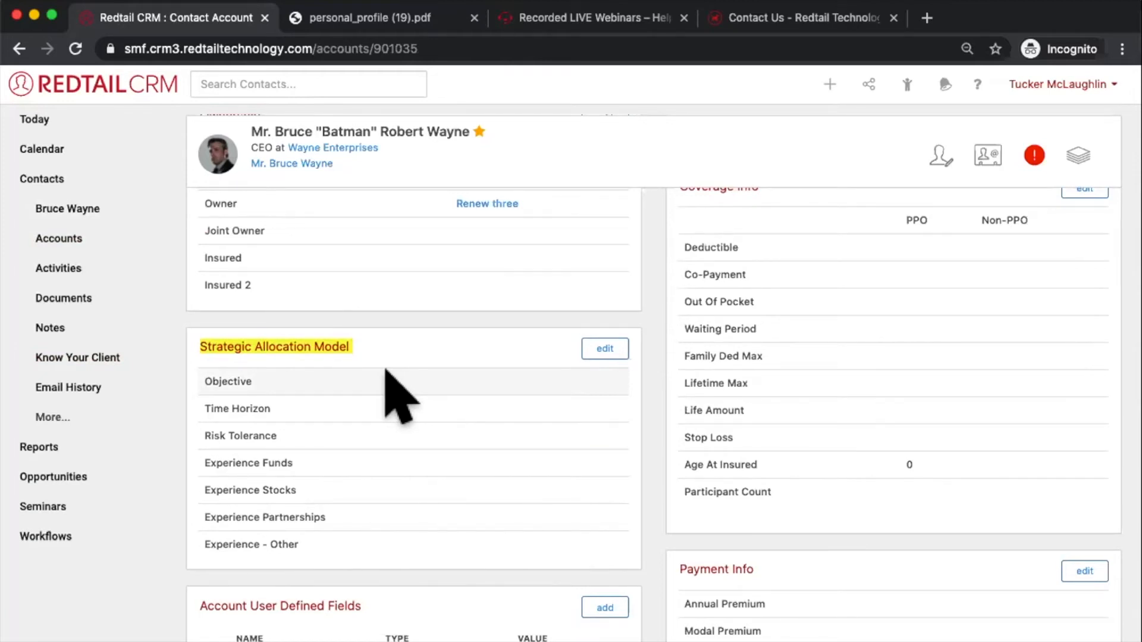
View the Financials in Know Your Client, check the Estimated Net Worth edit form, and close it without changes
scroll(395, 395, "left", 5)
left_click(84, 361)
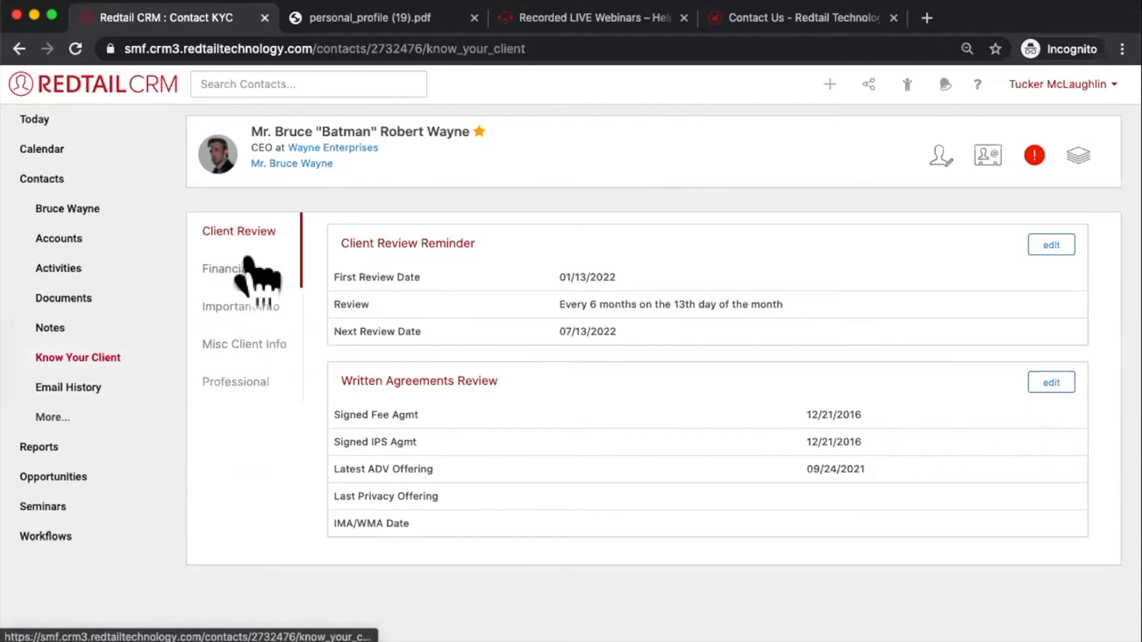
left_click(249, 262)
scroll(550, 428, "down", 3)
scroll(550, 428, "down", 2)
scroll(550, 428, "down", 3)
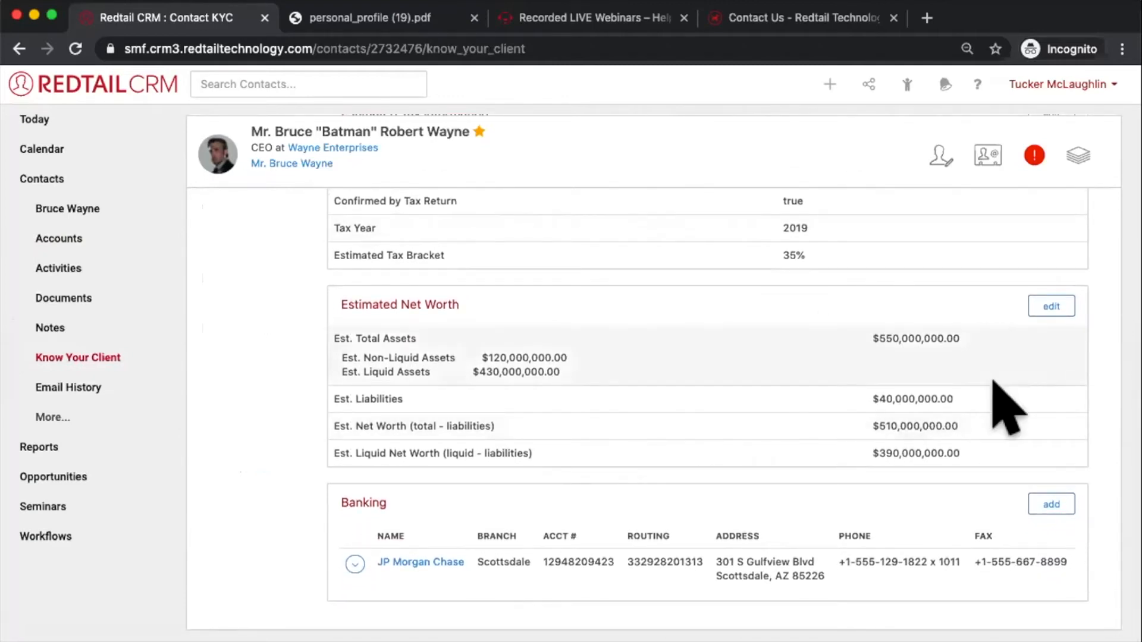
left_click(1051, 309)
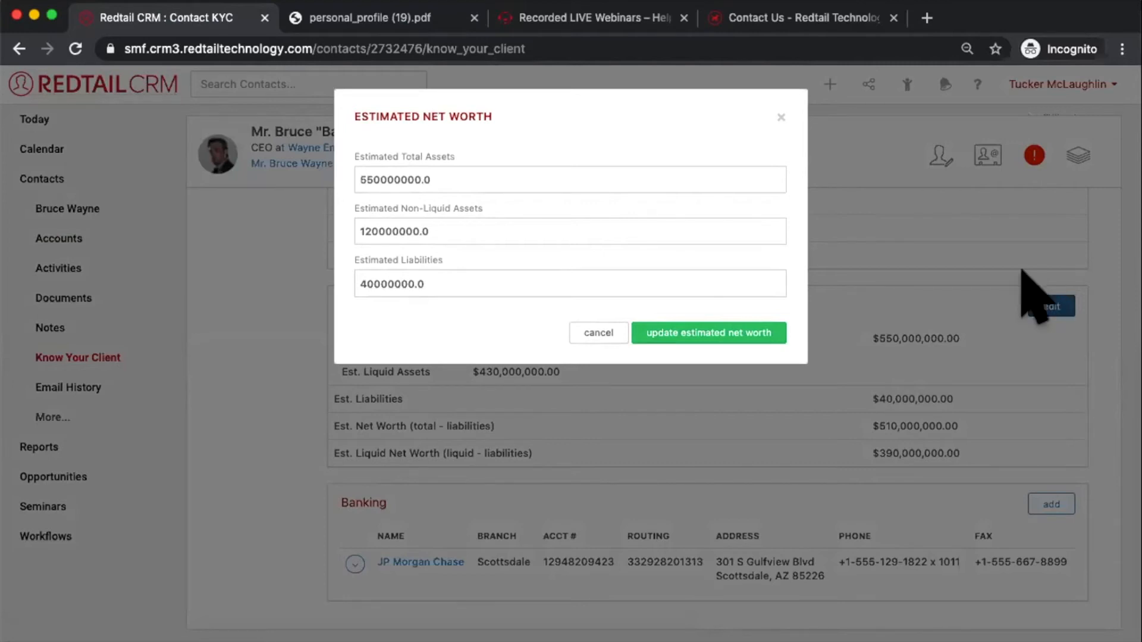
scroll(773, 119, "down", 2)
left_click(781, 71)
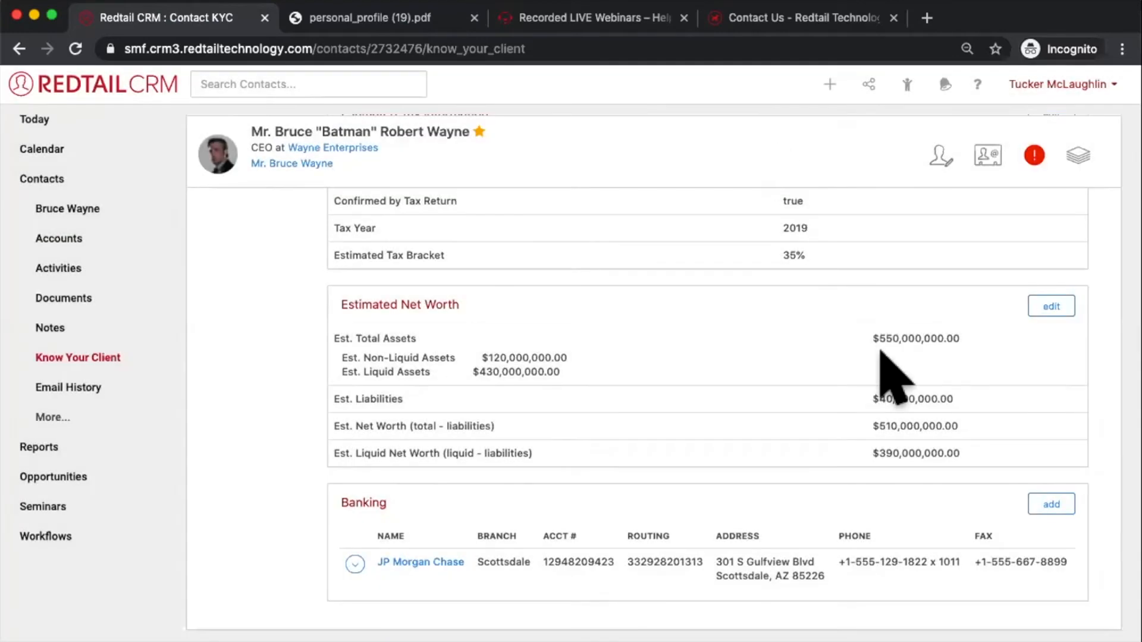
Copy the Estimated Tax Bracket line with its 35% value from the Estimated Tax Information
scroll(892, 368, "up", 1)
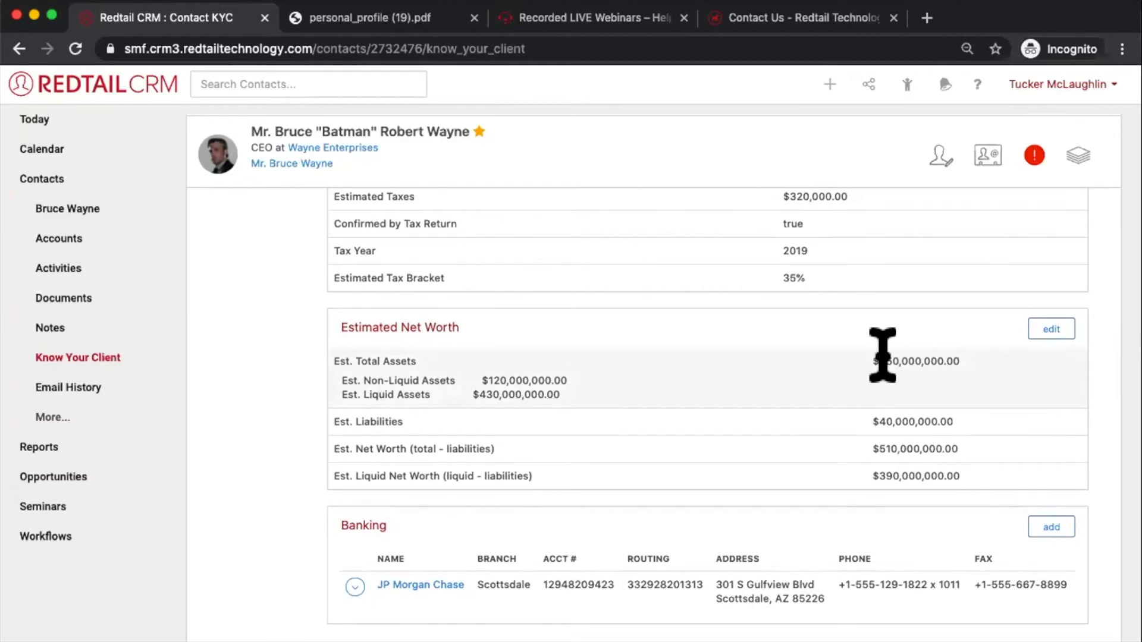
scroll(882, 355, "up", 3)
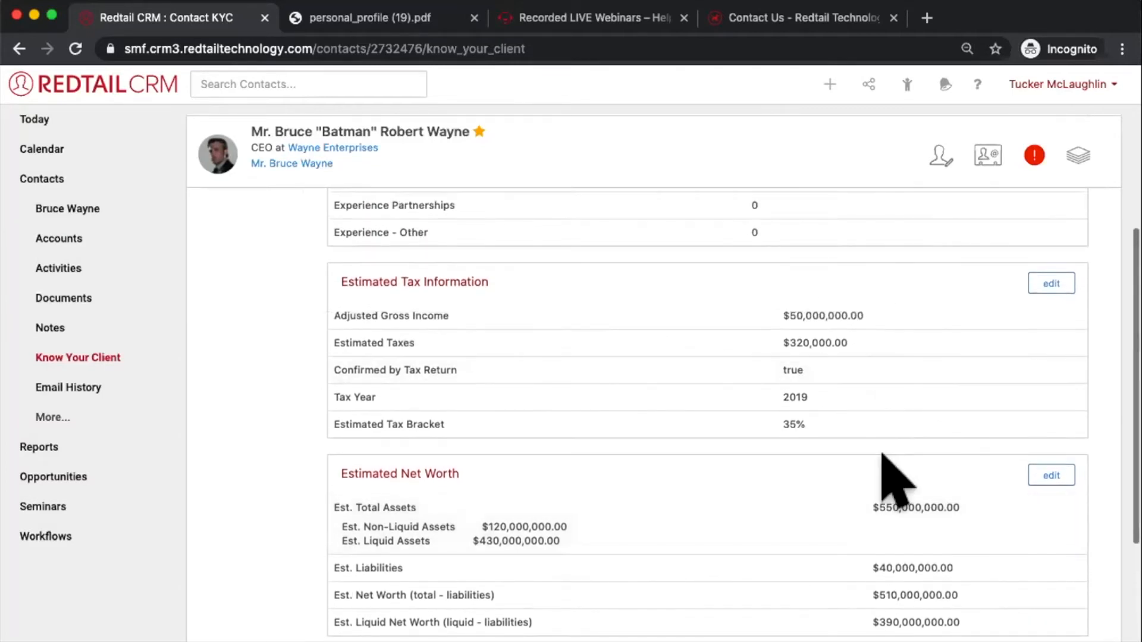
scroll(886, 470, "up", 1)
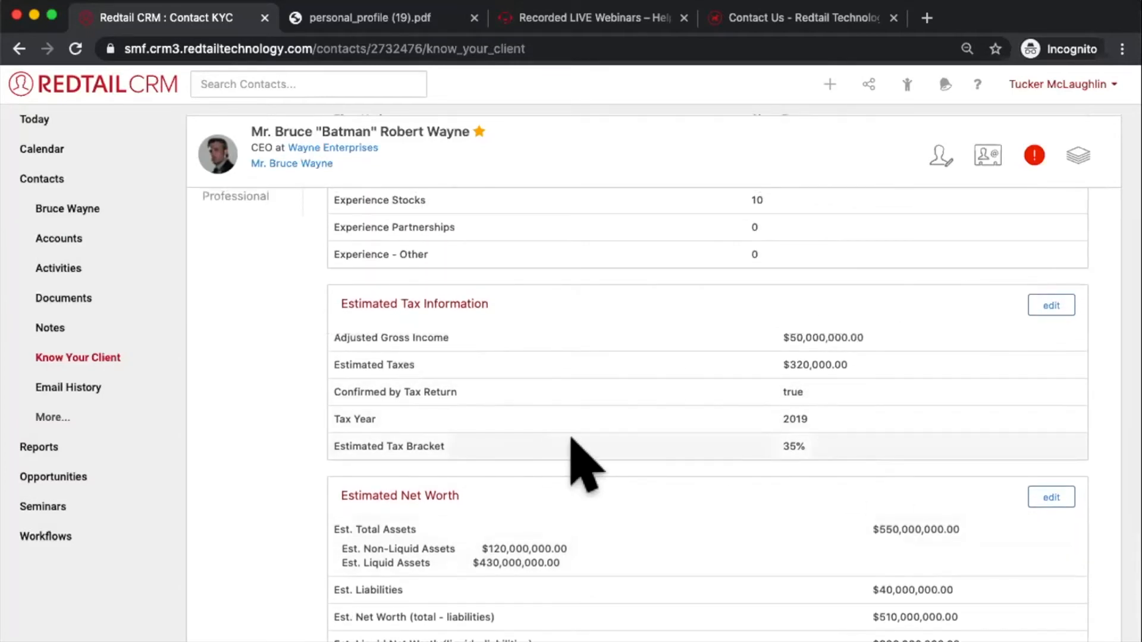
triple_click(443, 437)
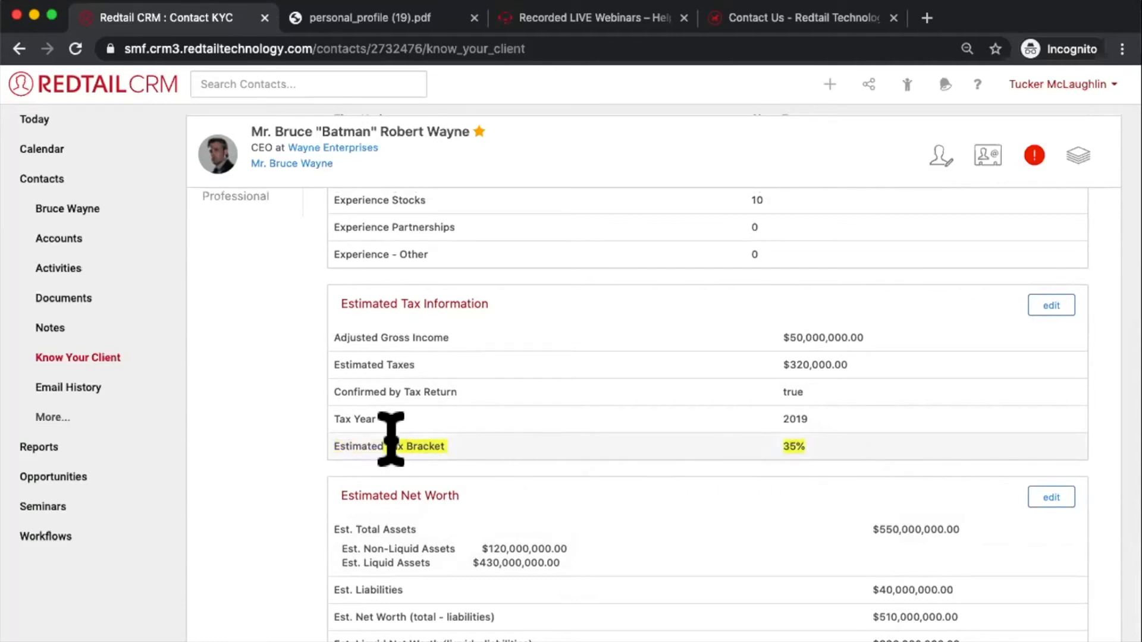
right_click(346, 448)
left_click(375, 487)
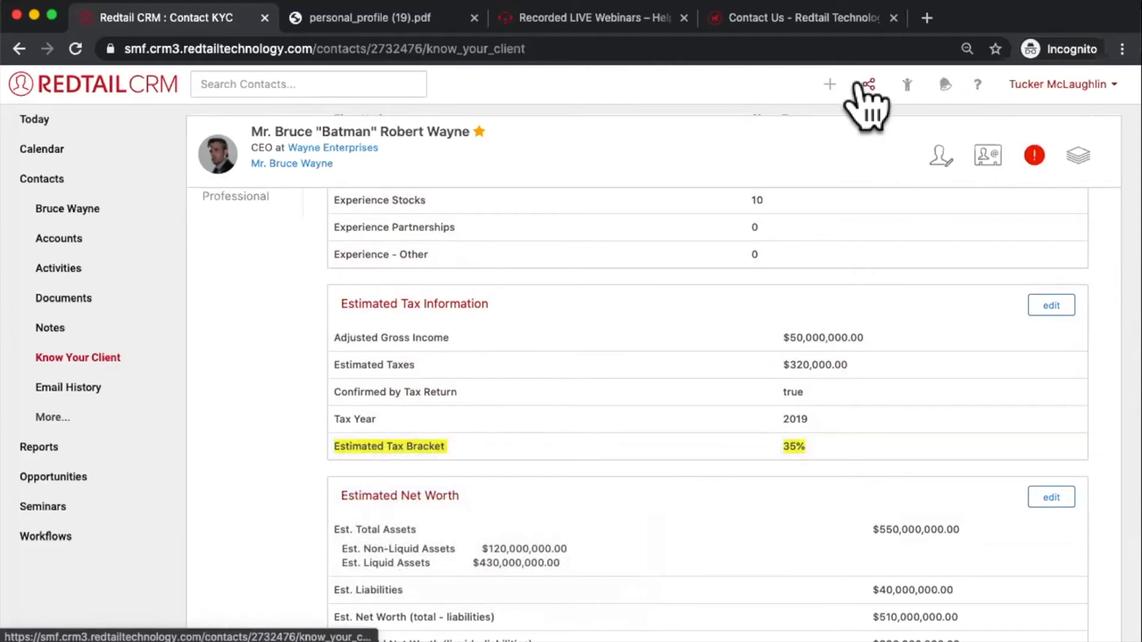
Try adding the copied Estimated Tax Bracket line below the text in the contact's Important Information, and close the form without updating
left_click(90, 209)
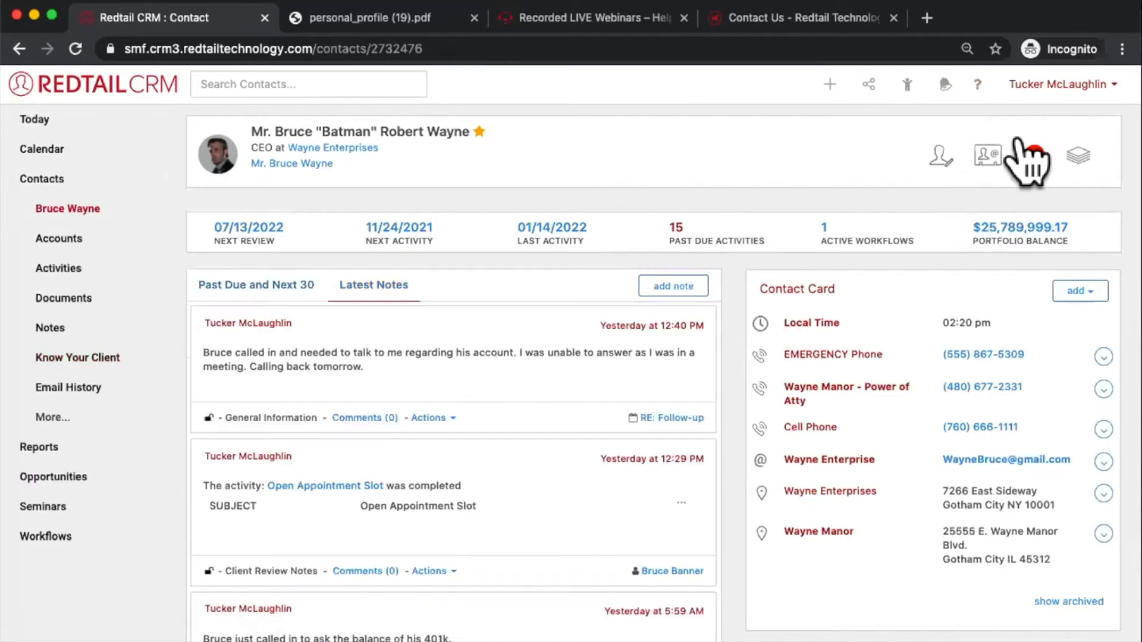
left_click(1033, 155)
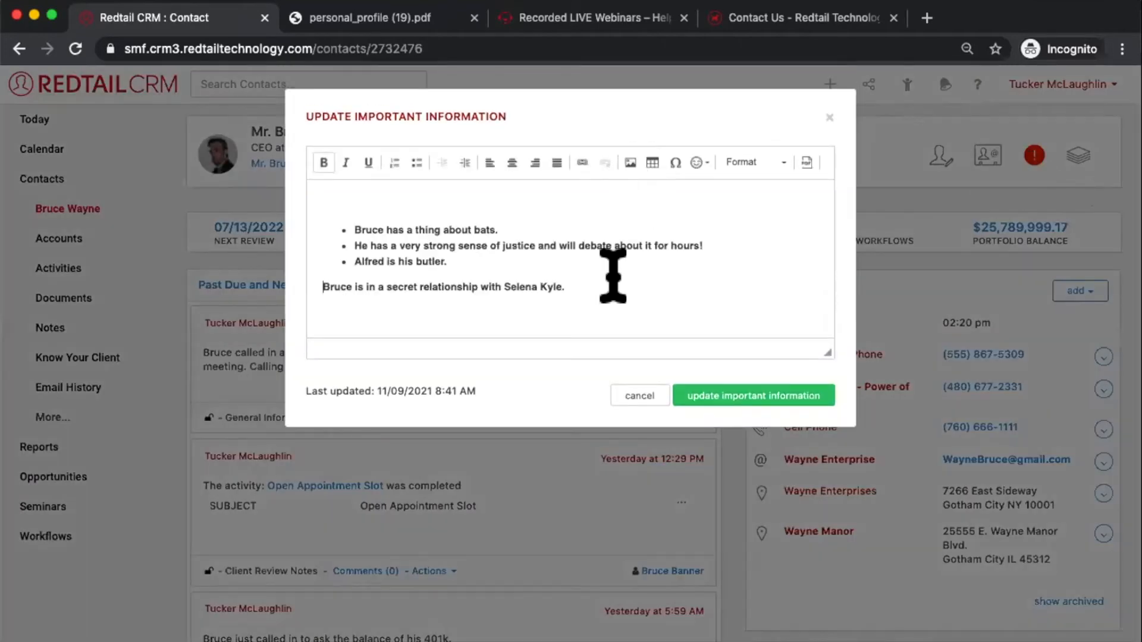
key("super+Right")
key("Return")
key("Return")
key("super+v")
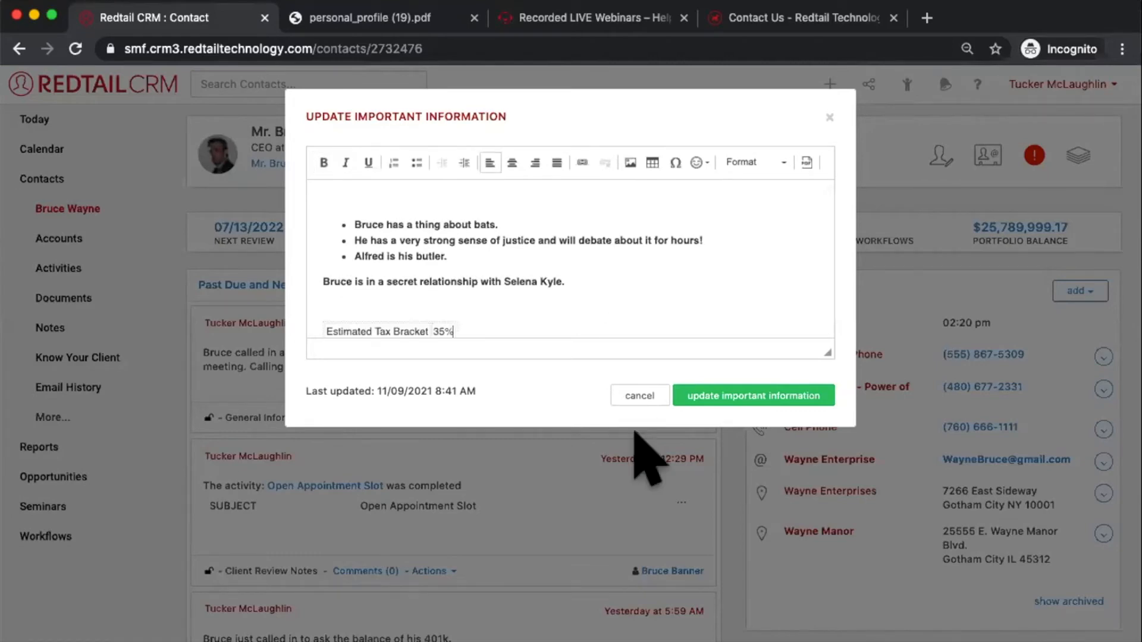
left_click(829, 117)
Review the User Defined Fields on the contact's overview, including client perks and personal info
scroll(747, 467, "down", 10)
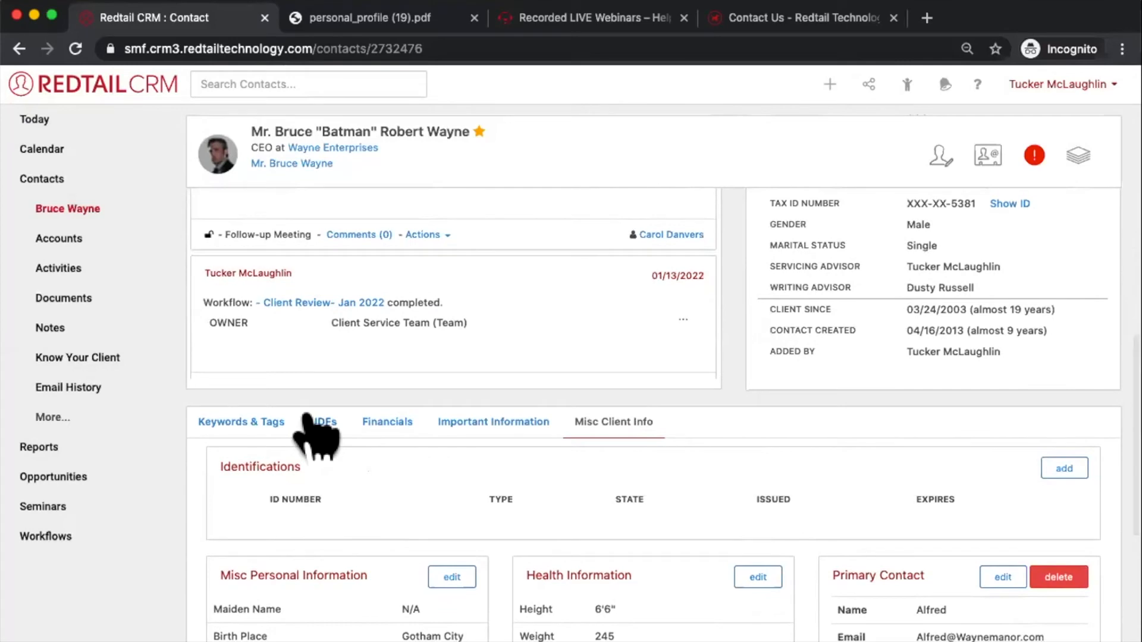
left_click(323, 422)
scroll(443, 523, "down", 4)
scroll(452, 544, "down", 12)
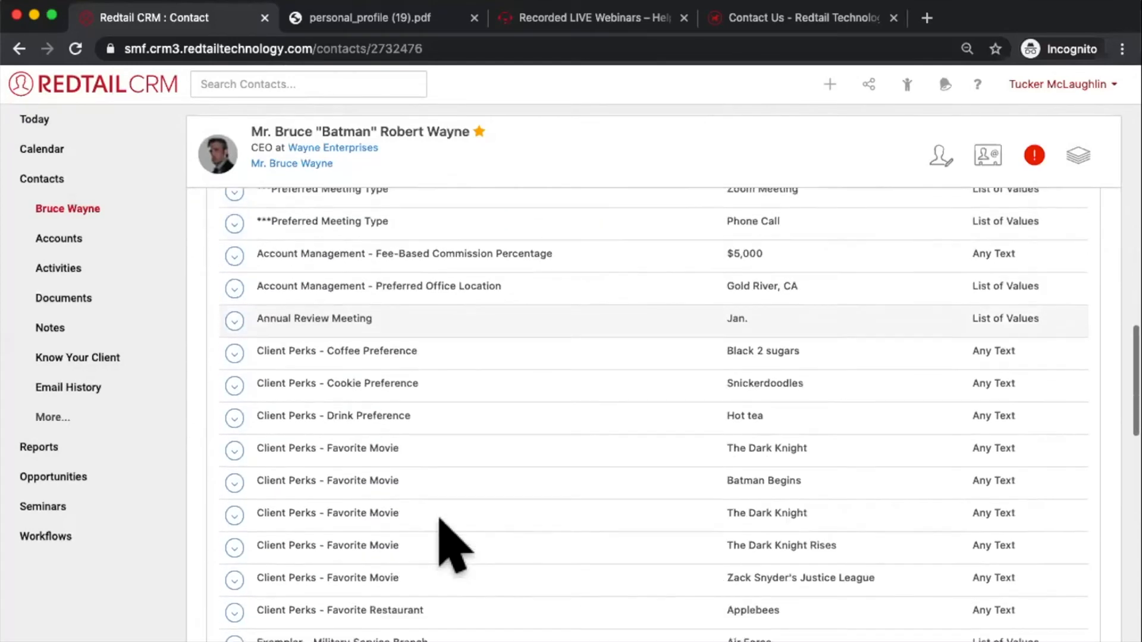
scroll(436, 496, "down", 5)
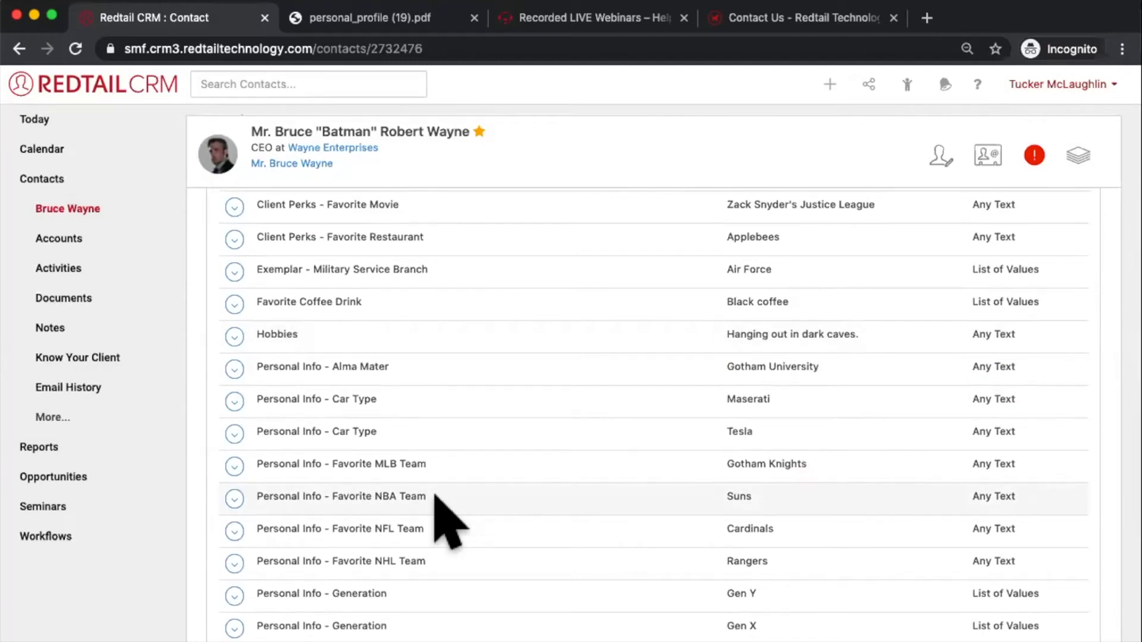
scroll(443, 523, "up", 20)
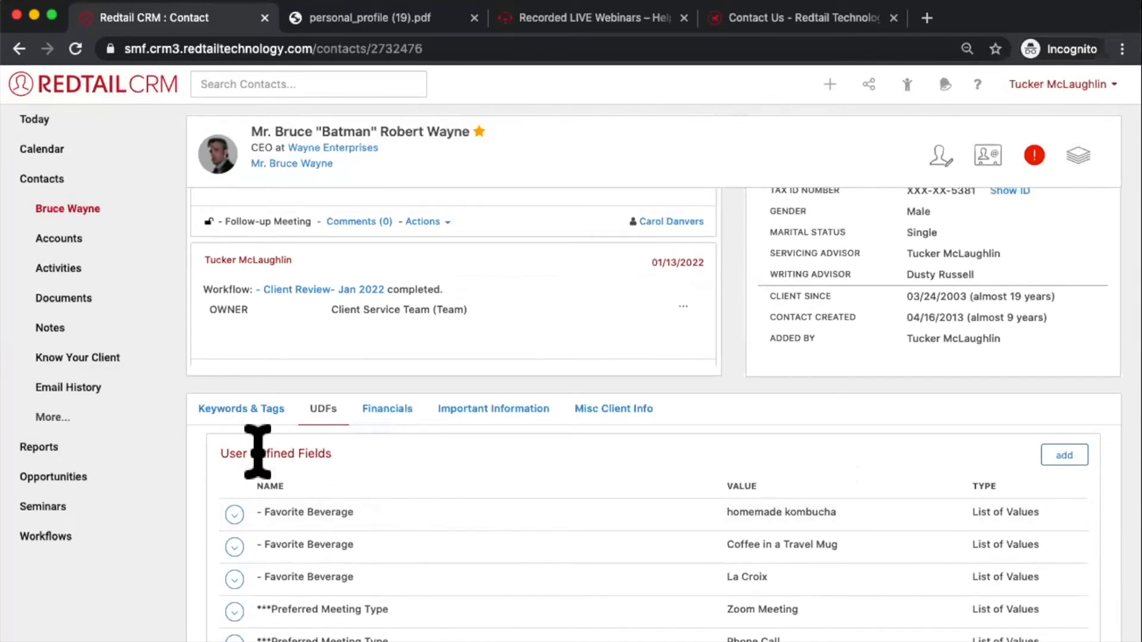
triple_click(306, 452)
double_click(309, 453)
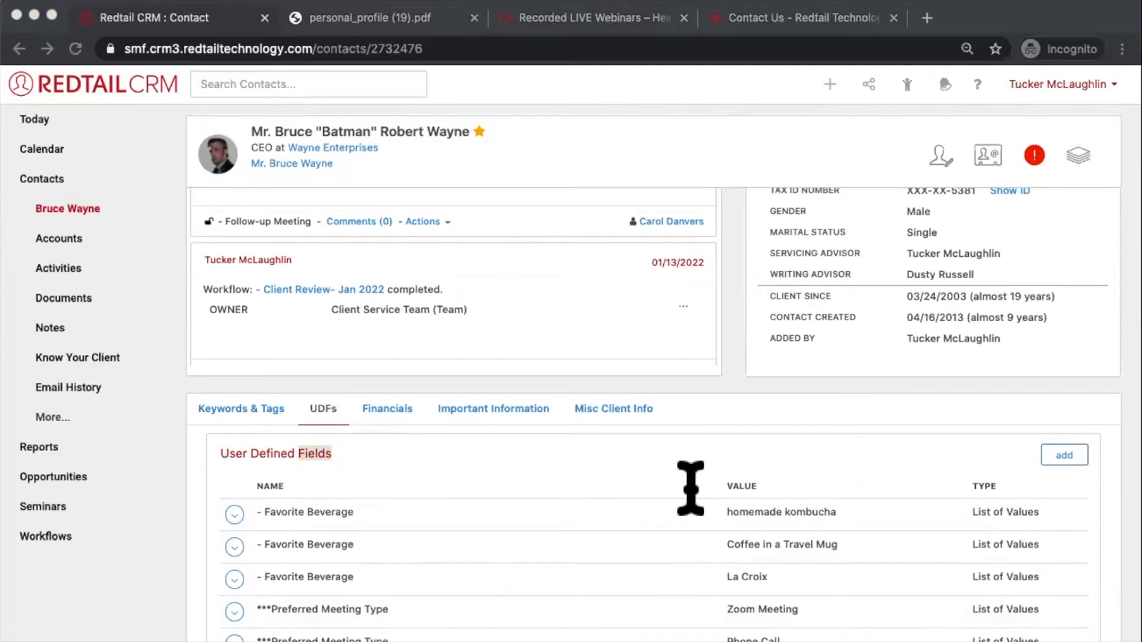
Generate the Portfolio Detail Report (All Accounts) from the contact's accounts and open the downloaded PDF
left_click(21, 412)
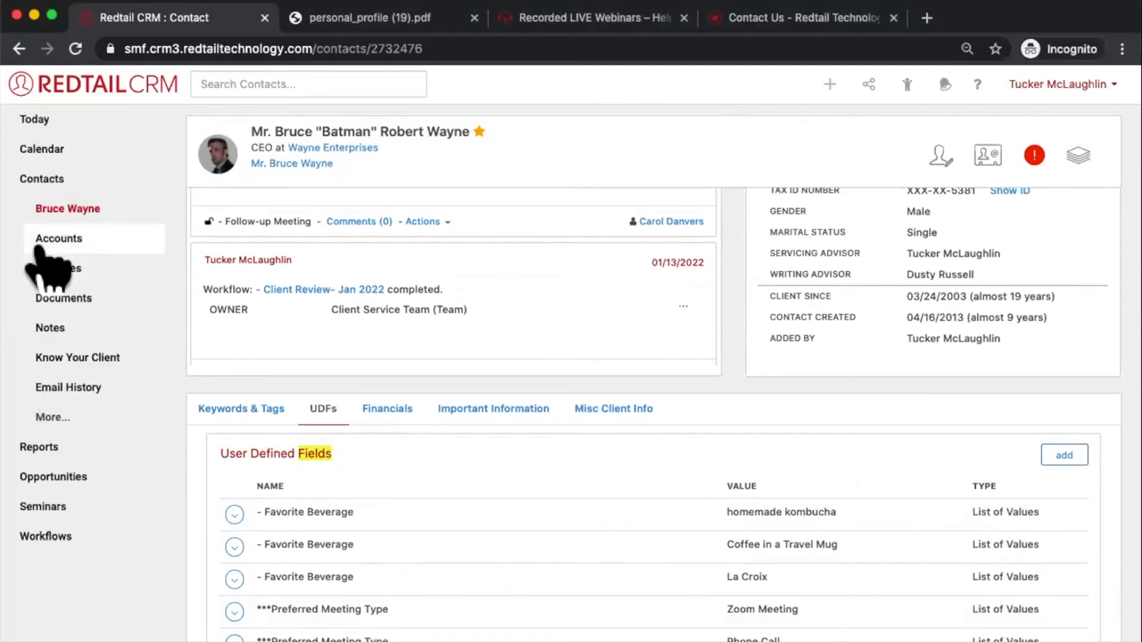
left_click(40, 243)
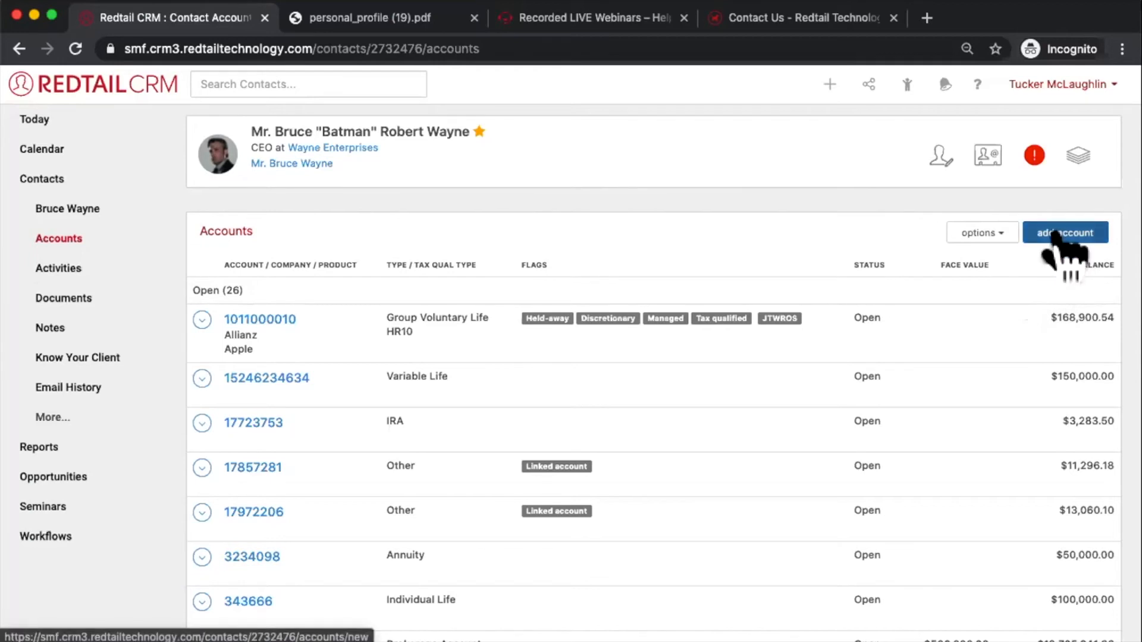
left_click(1055, 235)
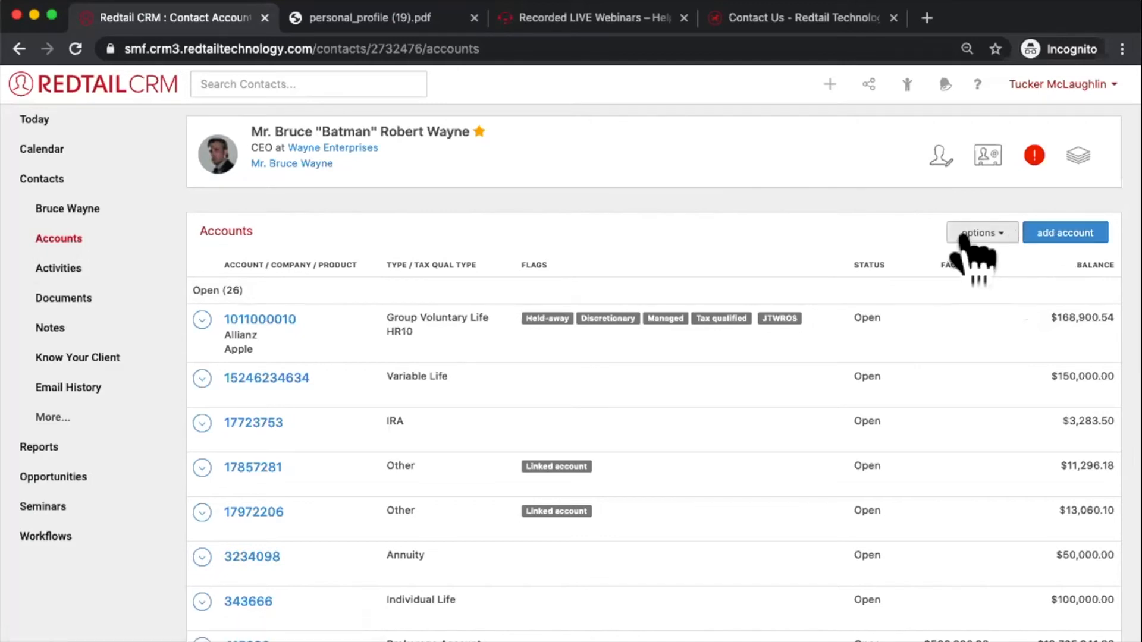
left_click(963, 234)
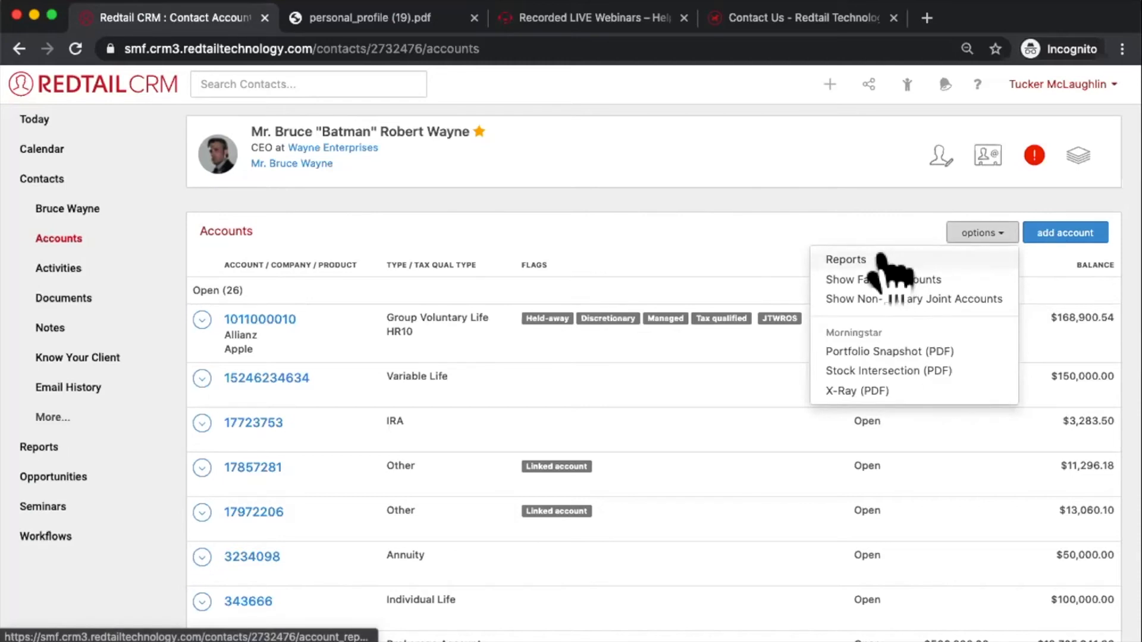
left_click(879, 260)
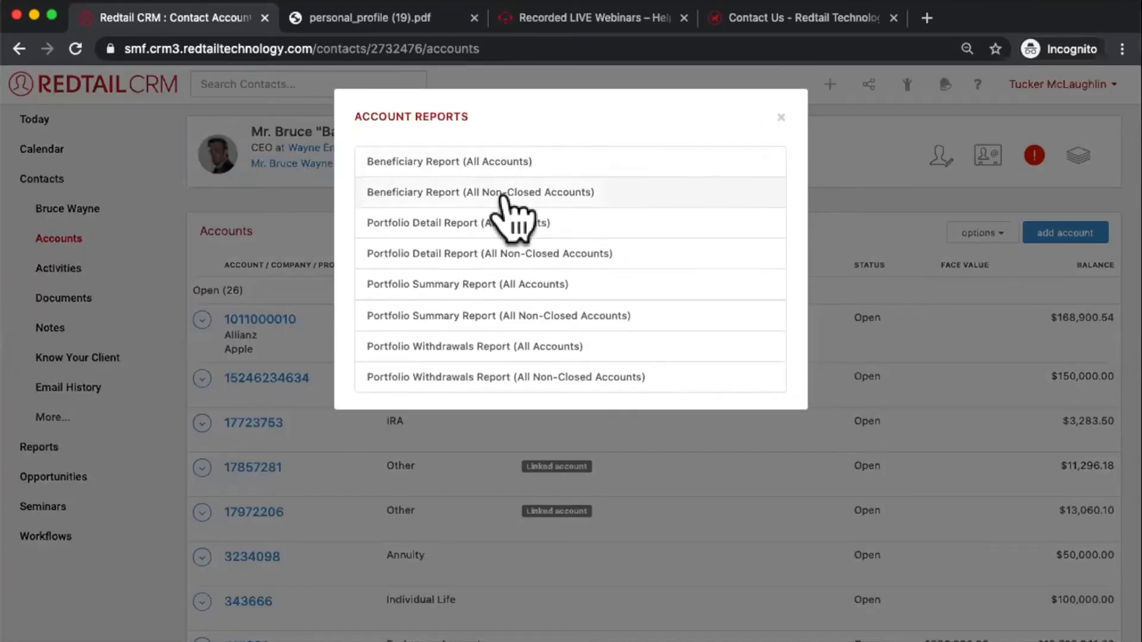
left_click(503, 225)
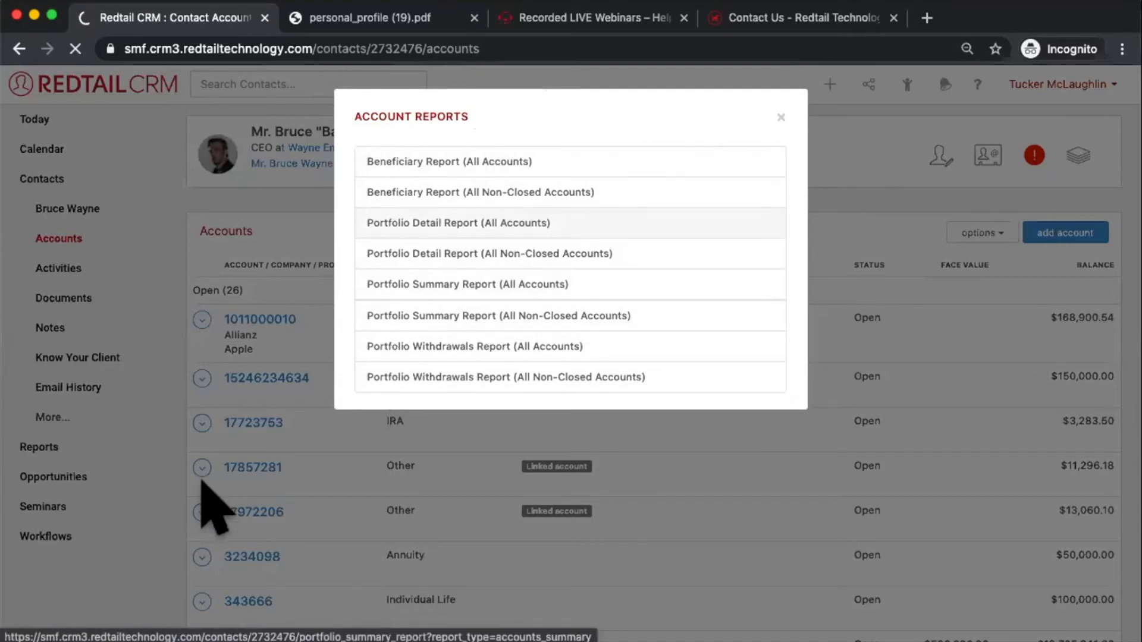
left_click(102, 621)
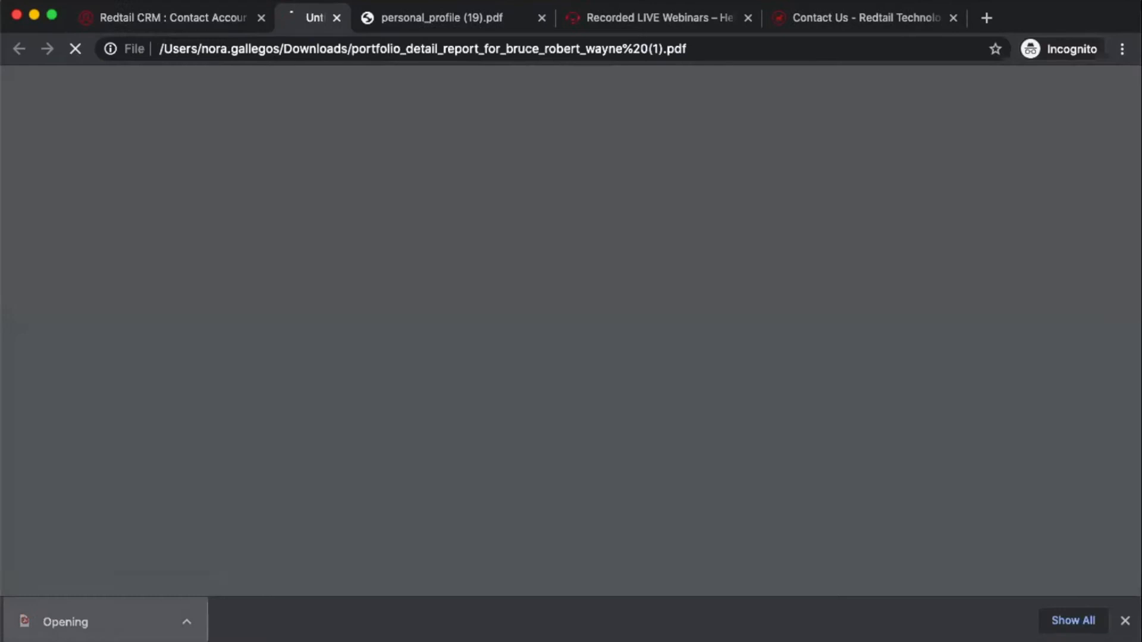
scroll(397, 486, "down", 1)
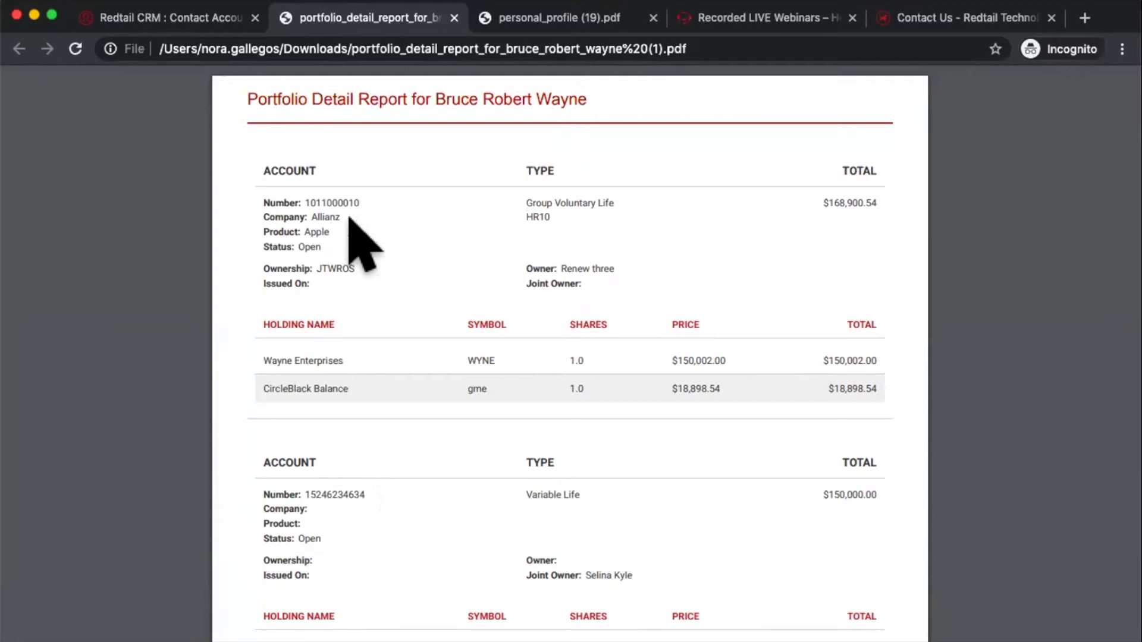
Return to the contact in Redtail CRM, reveal the additional contact sections, and open the contact's notes
left_click(213, 18)
left_click(223, 270)
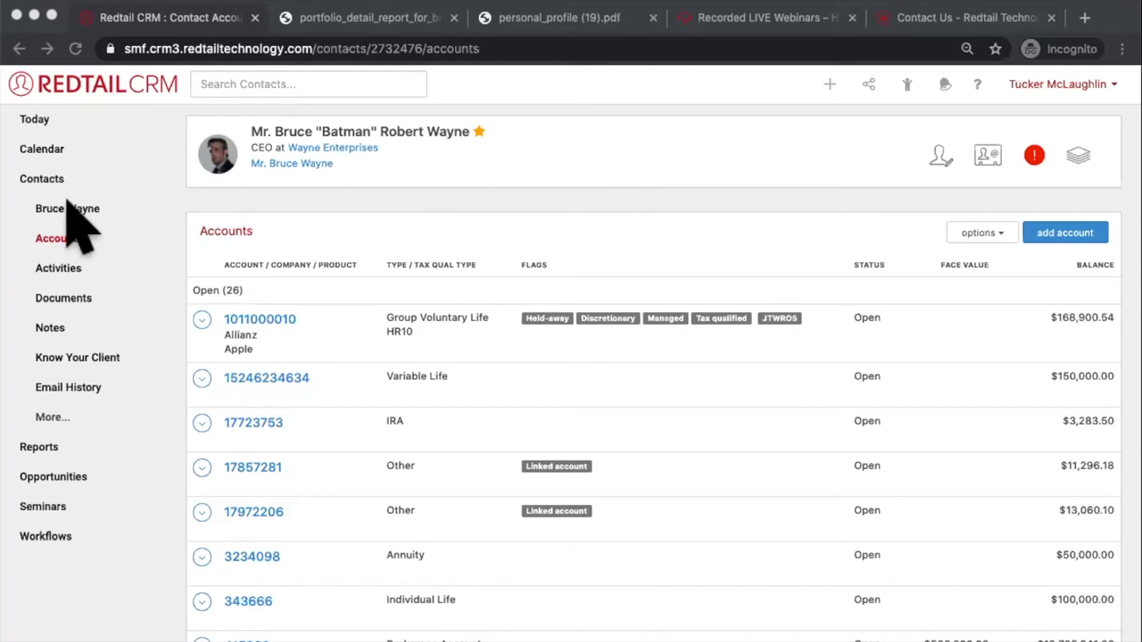
left_click(54, 427)
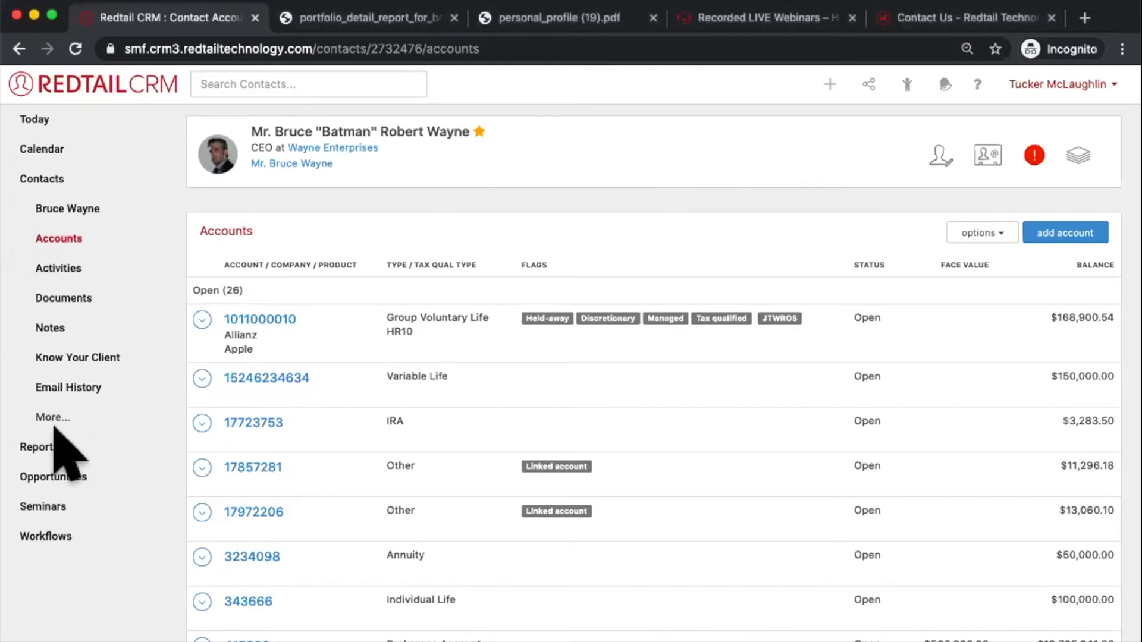
left_click(54, 420)
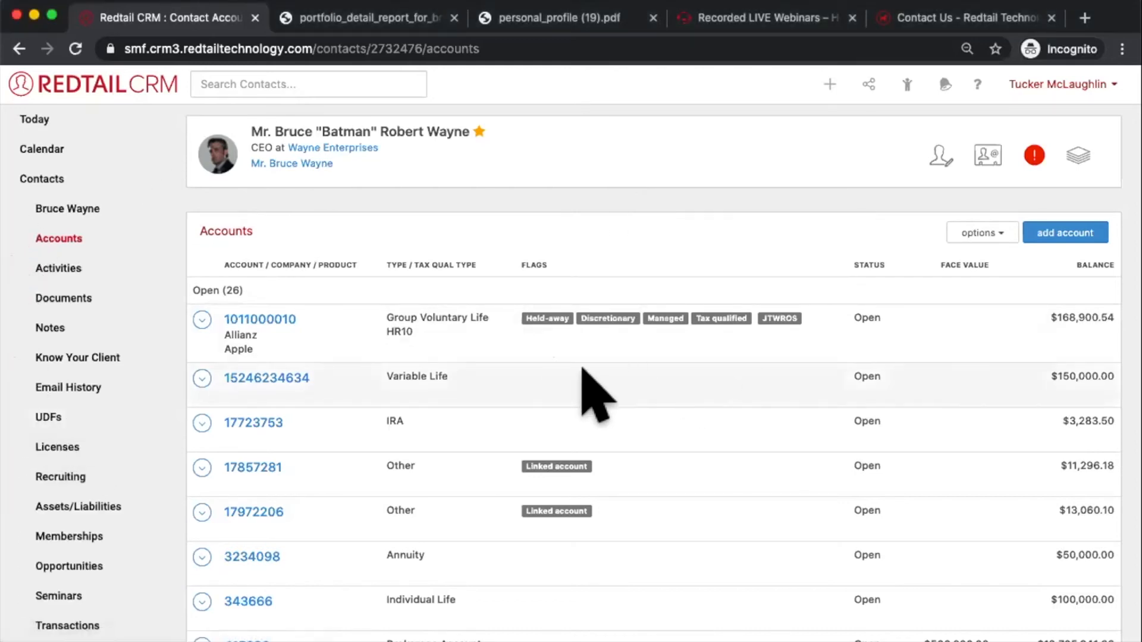
scroll(585, 379, "down", 1)
scroll(585, 380, "down", 1)
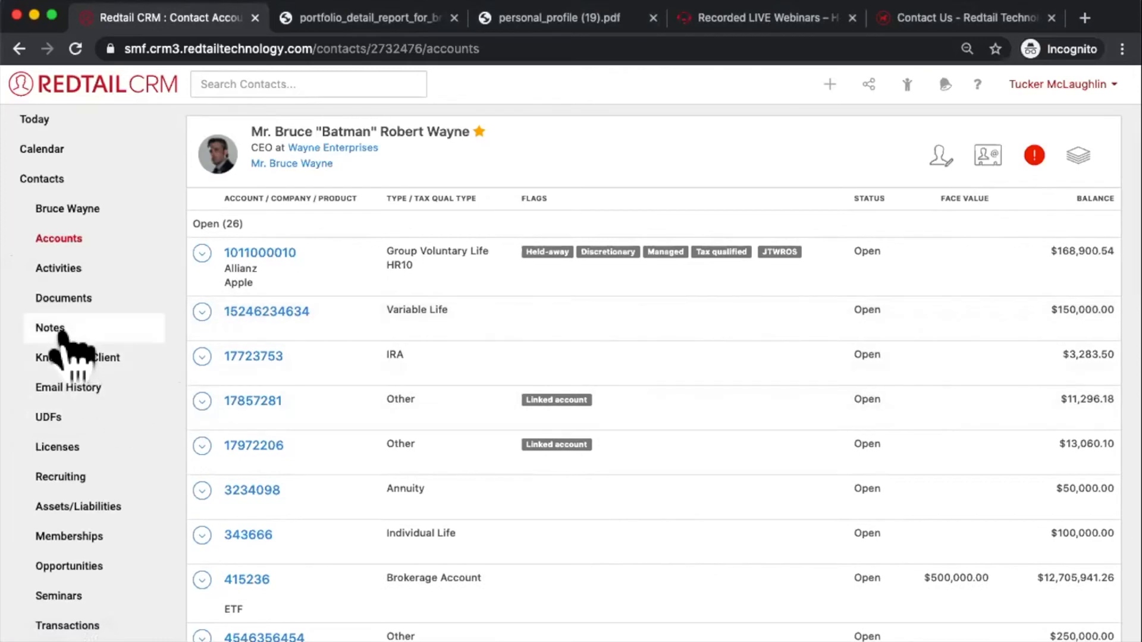
left_click(61, 330)
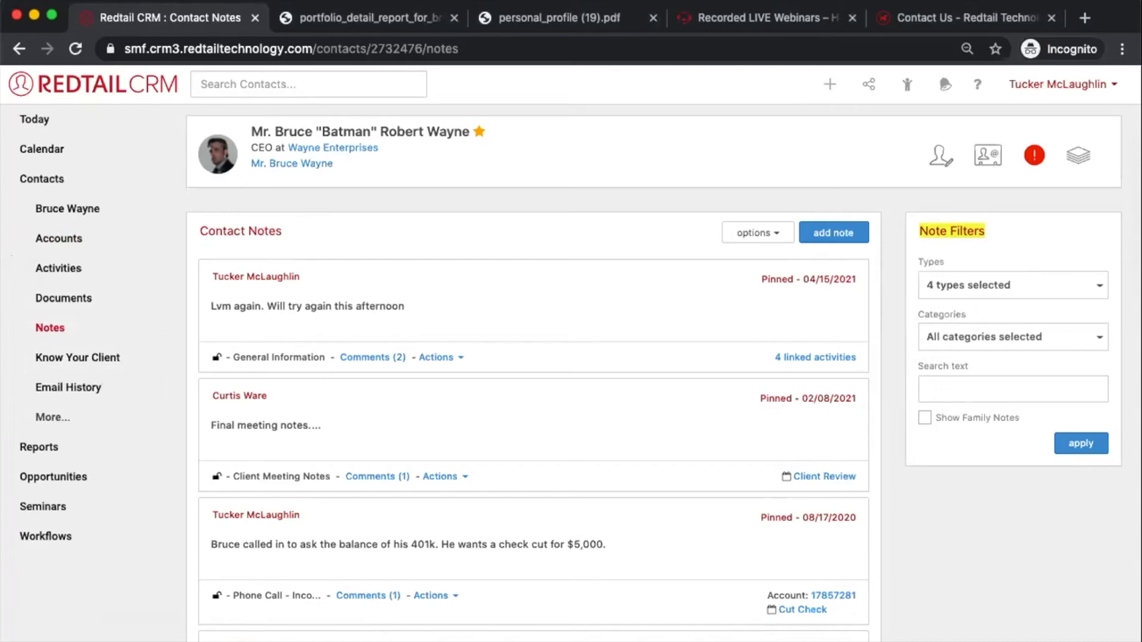
Filter the contact's notes by the search text "maserati"
left_click(999, 387)
type("m")
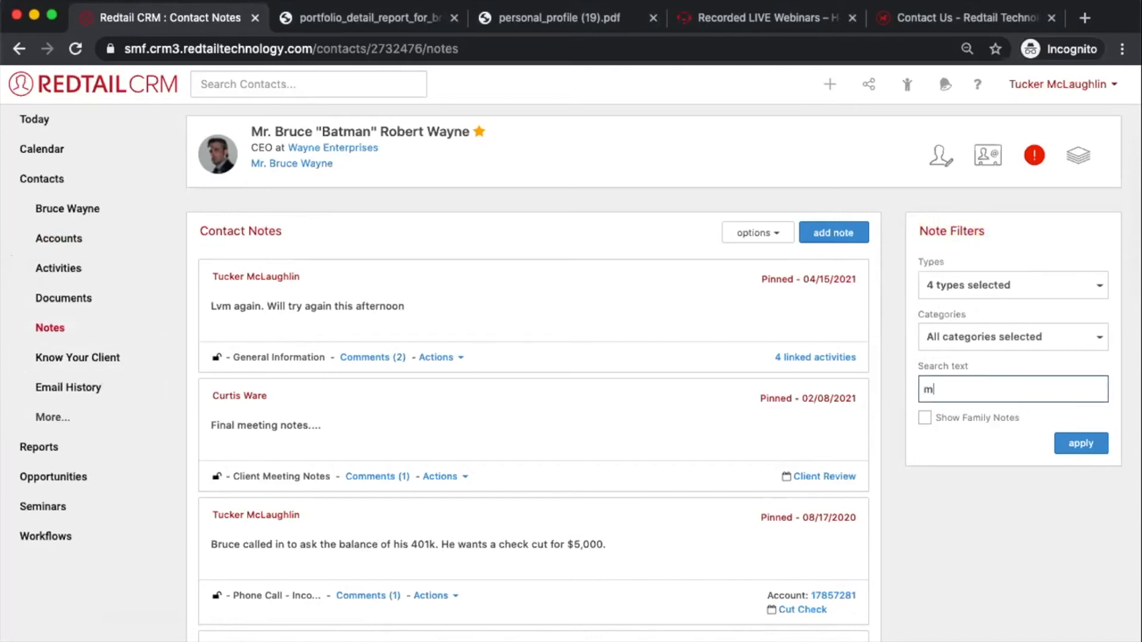
type("aserati")
key("Return")
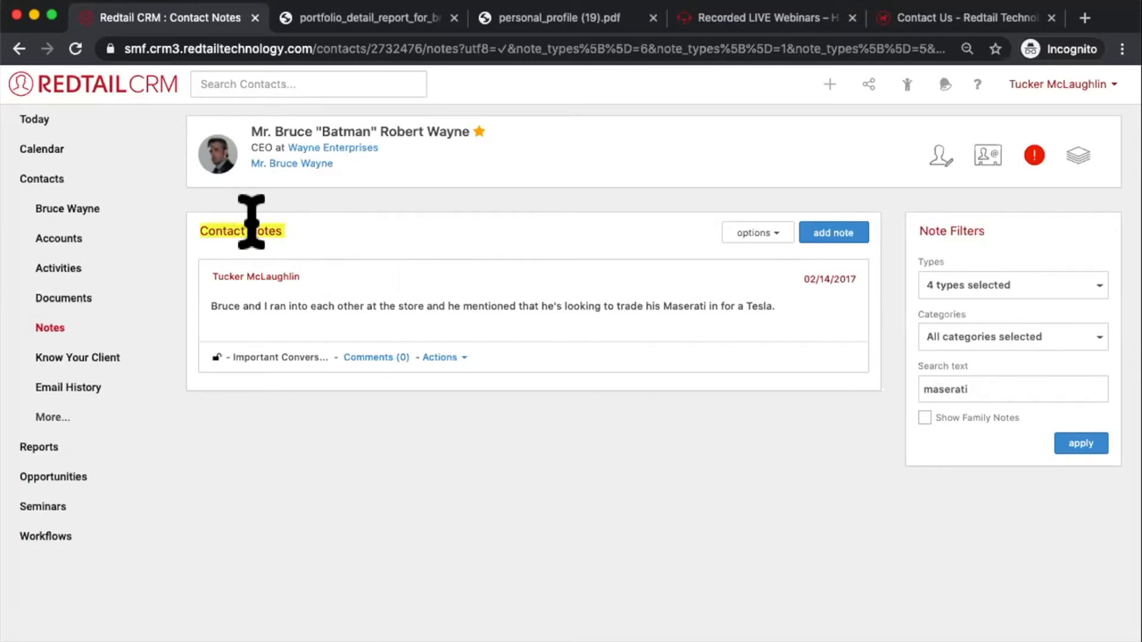
View the contact's stored documents, and review the open activities list along with its date filter choices
left_click(62, 297)
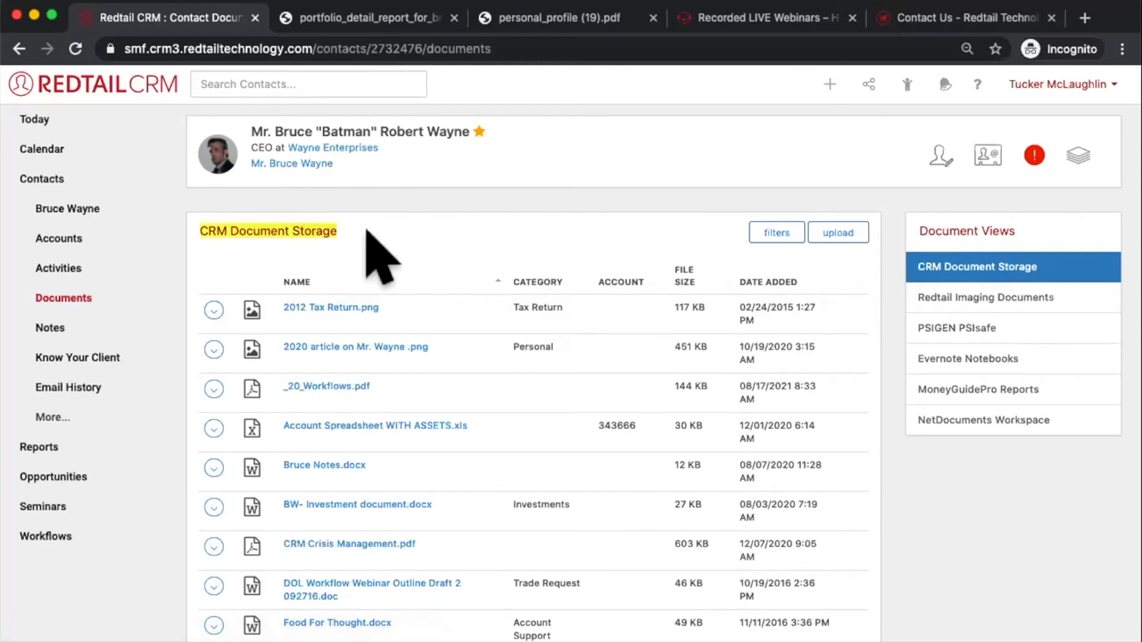
left_click(70, 271)
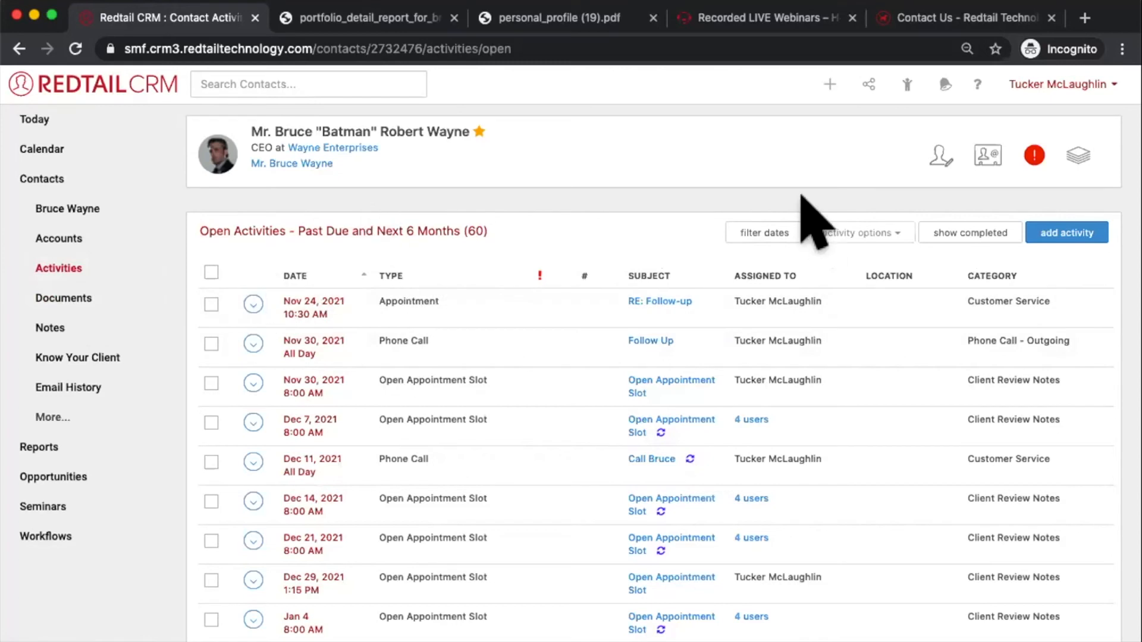
left_click(740, 232)
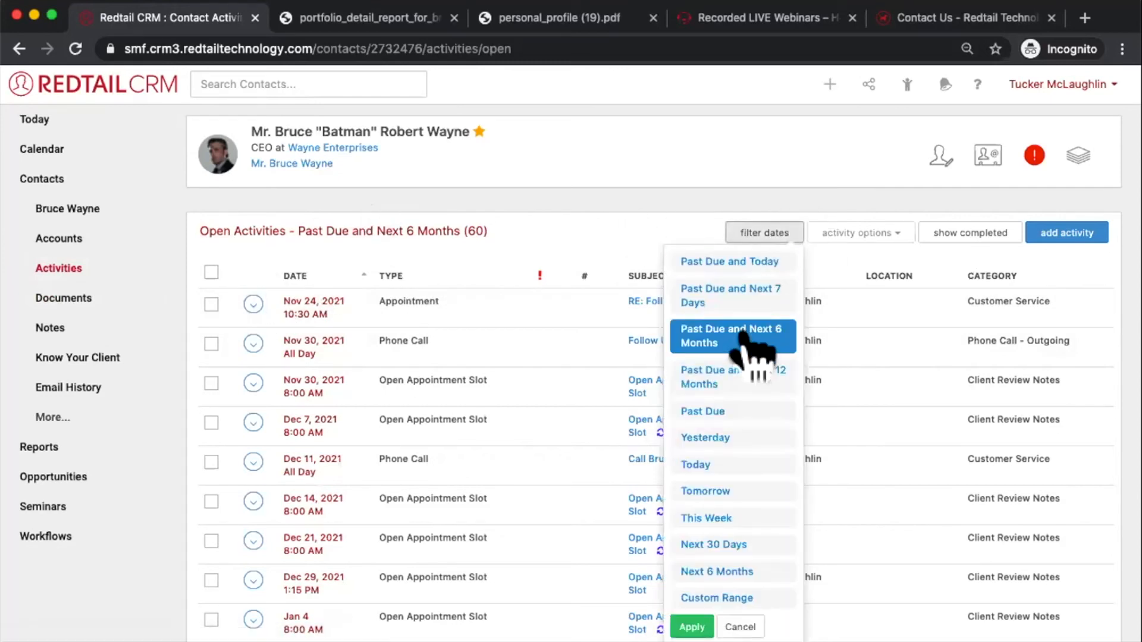
left_click(452, 222)
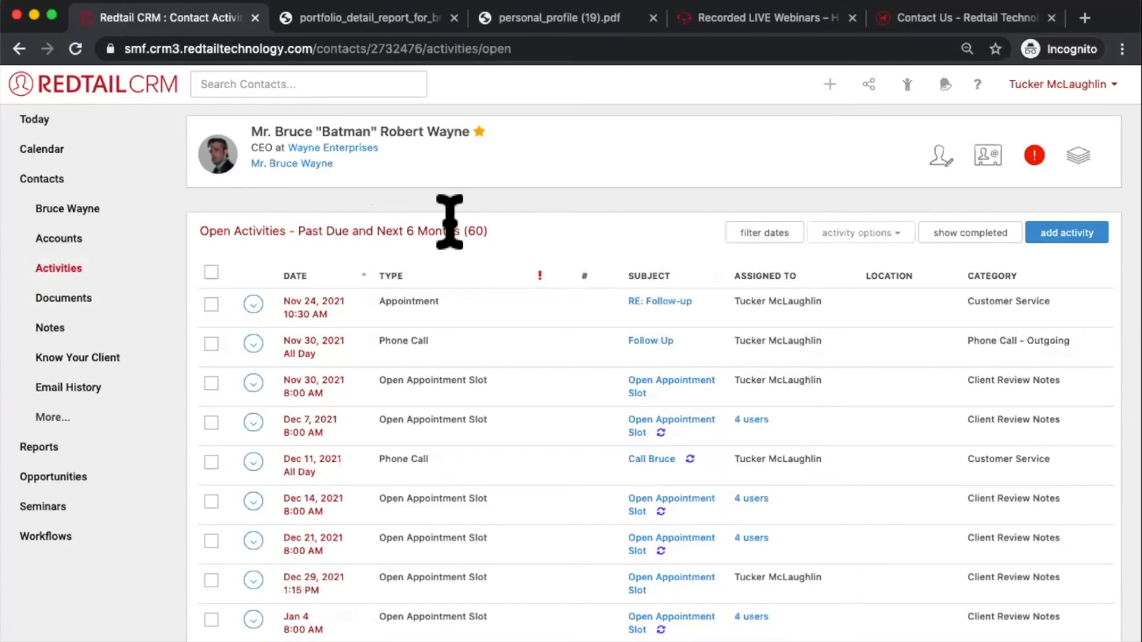
scroll(434, 568, "down", 5)
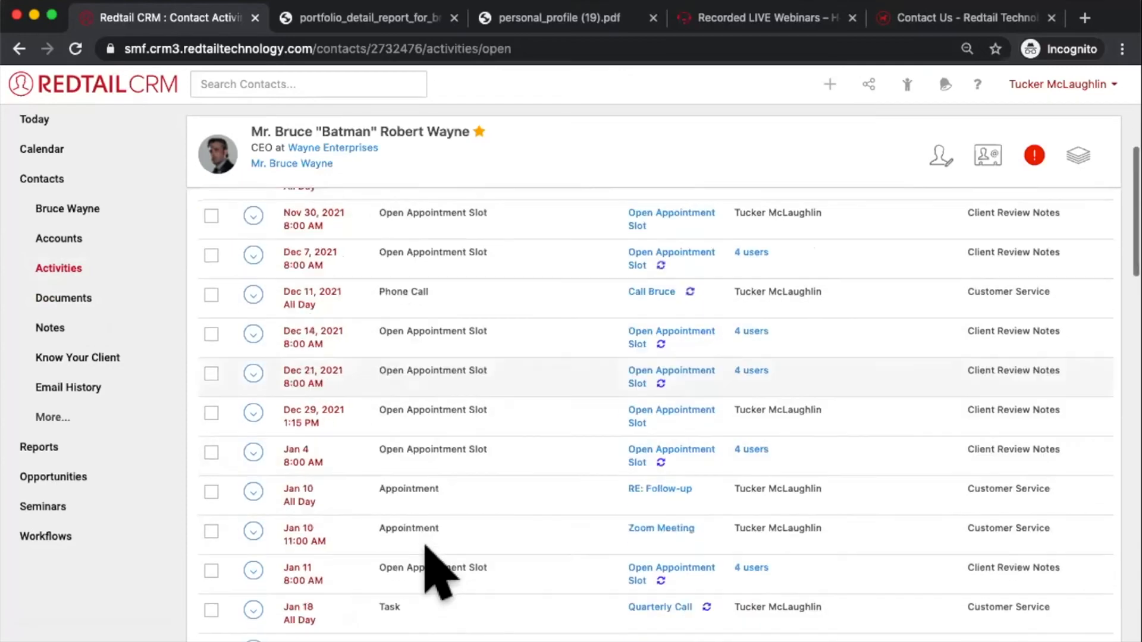
scroll(425, 544, "down", 7)
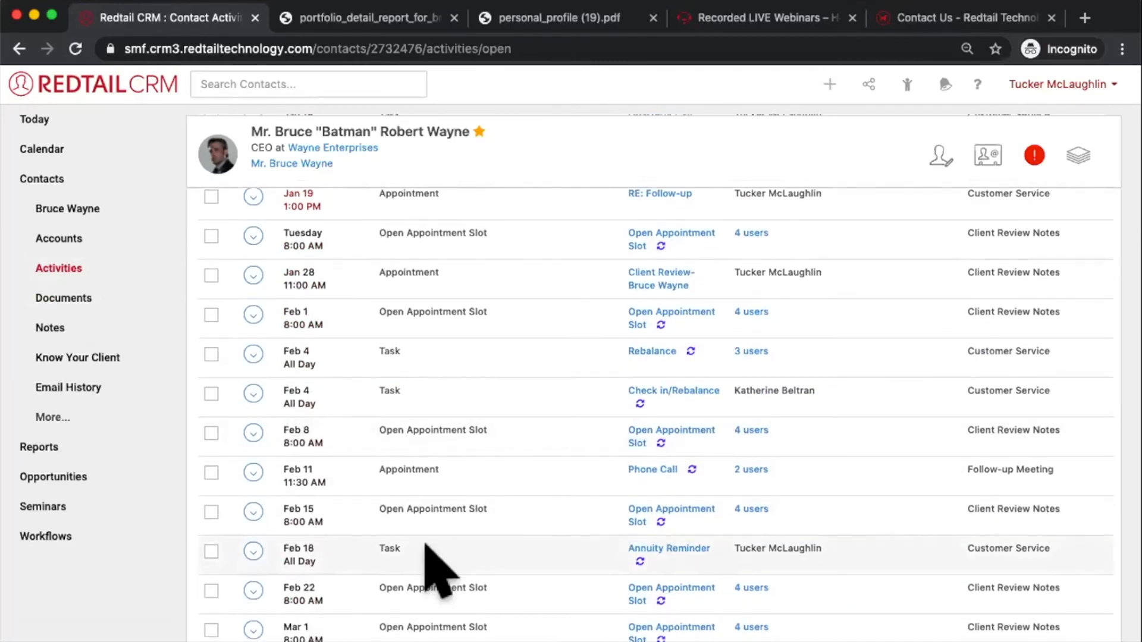
scroll(426, 544, "up", 12)
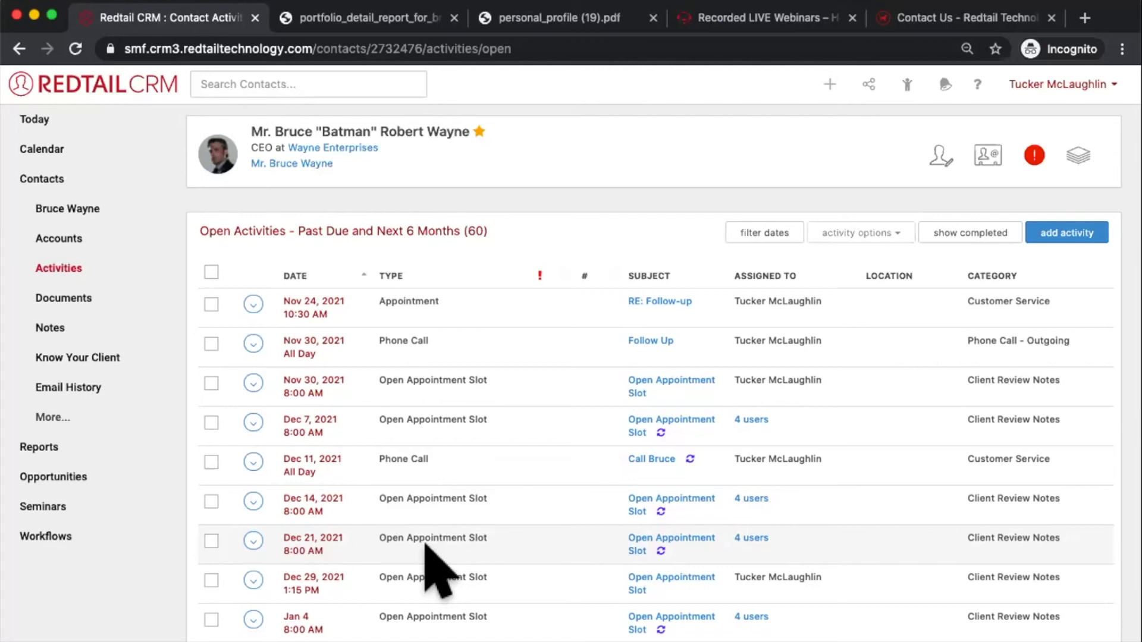
View the actions for the Nov 24 appointment, and select the first two open activities to view the bulk activity options
left_click(253, 304)
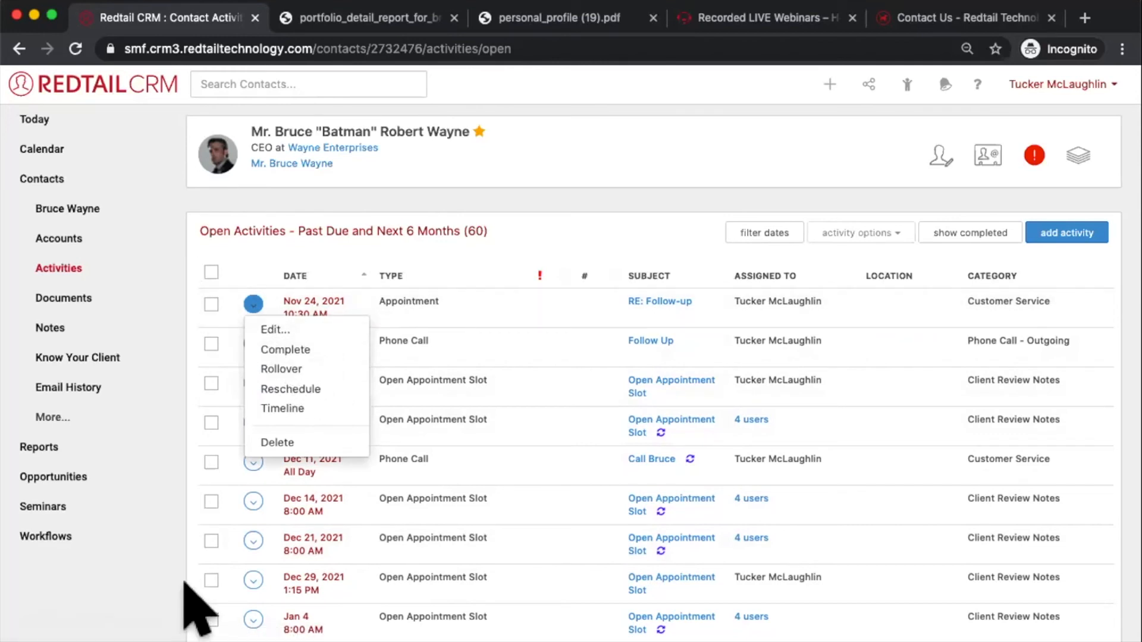
left_click(211, 305)
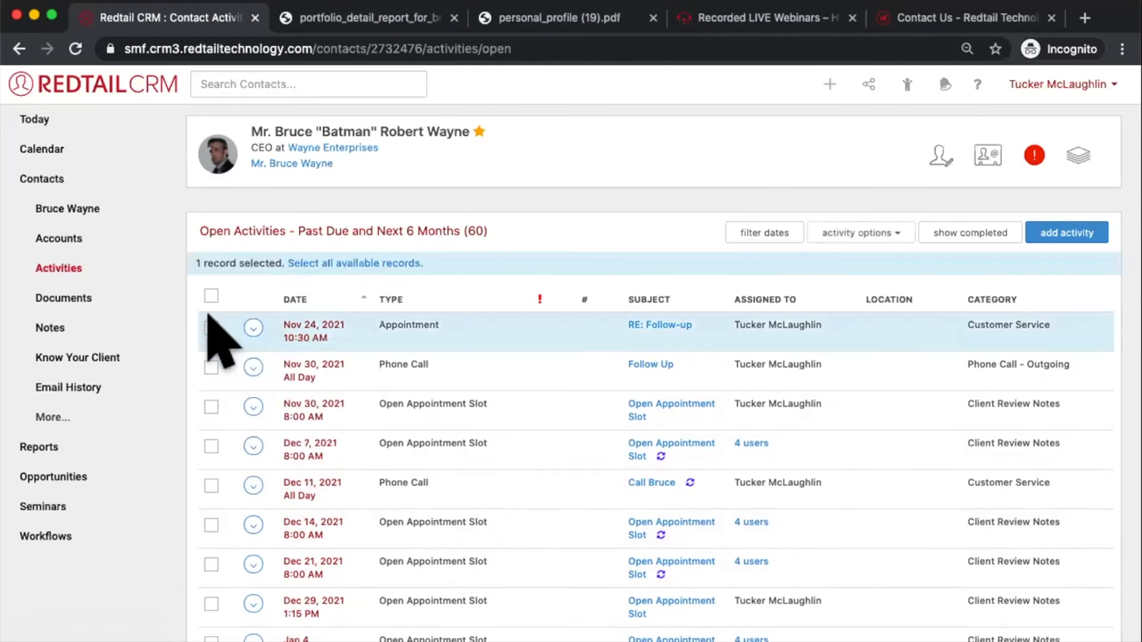
left_click(212, 367)
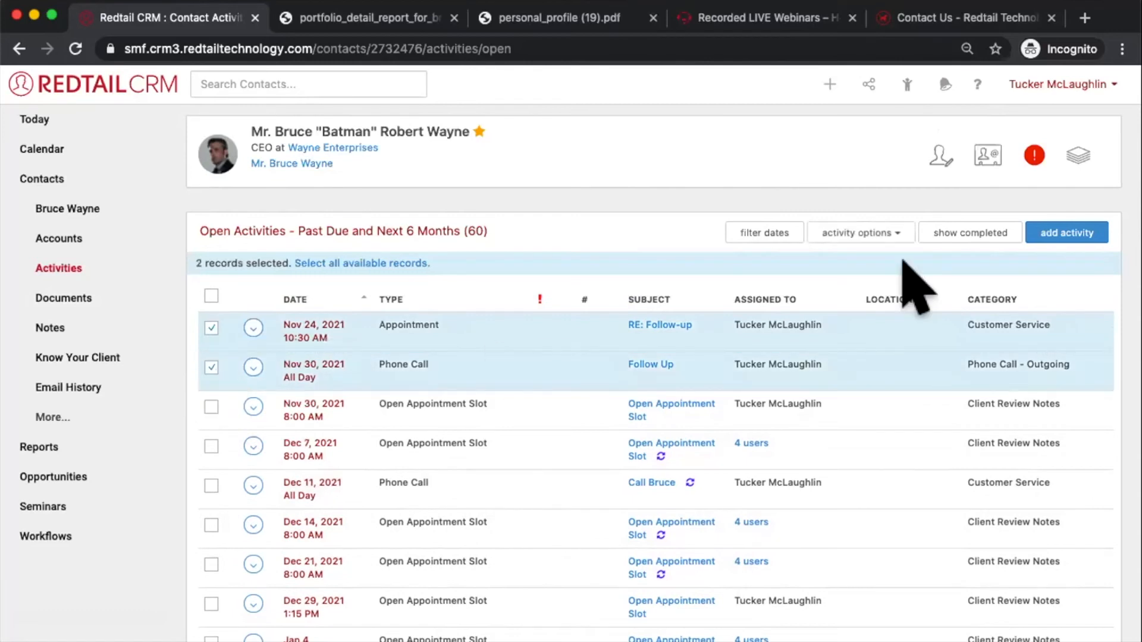
left_click(883, 234)
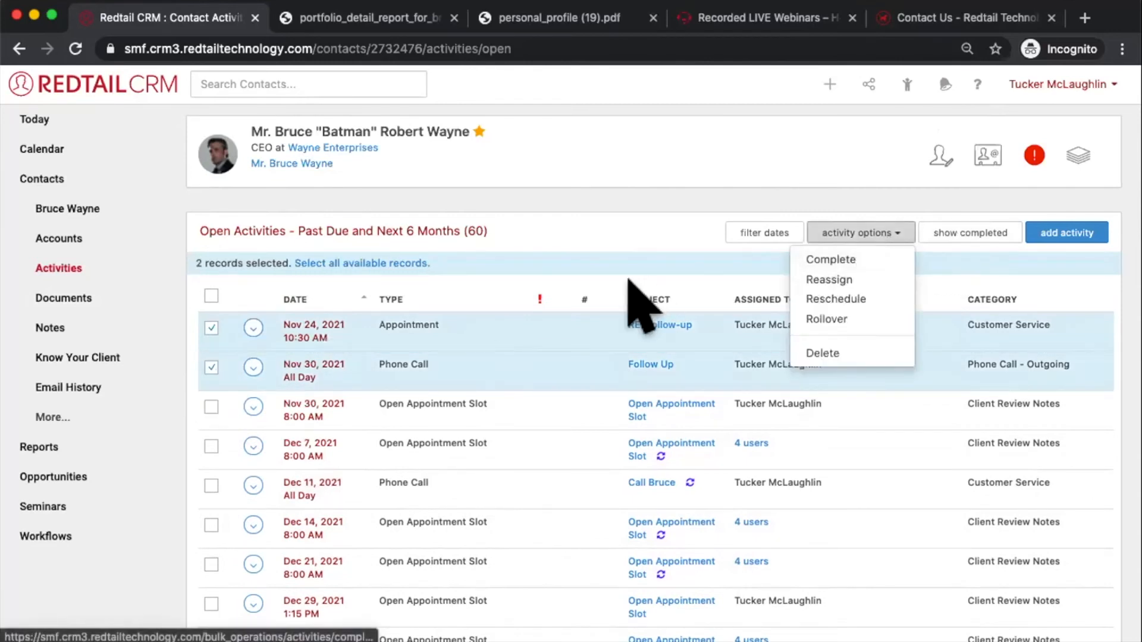
left_click(575, 221)
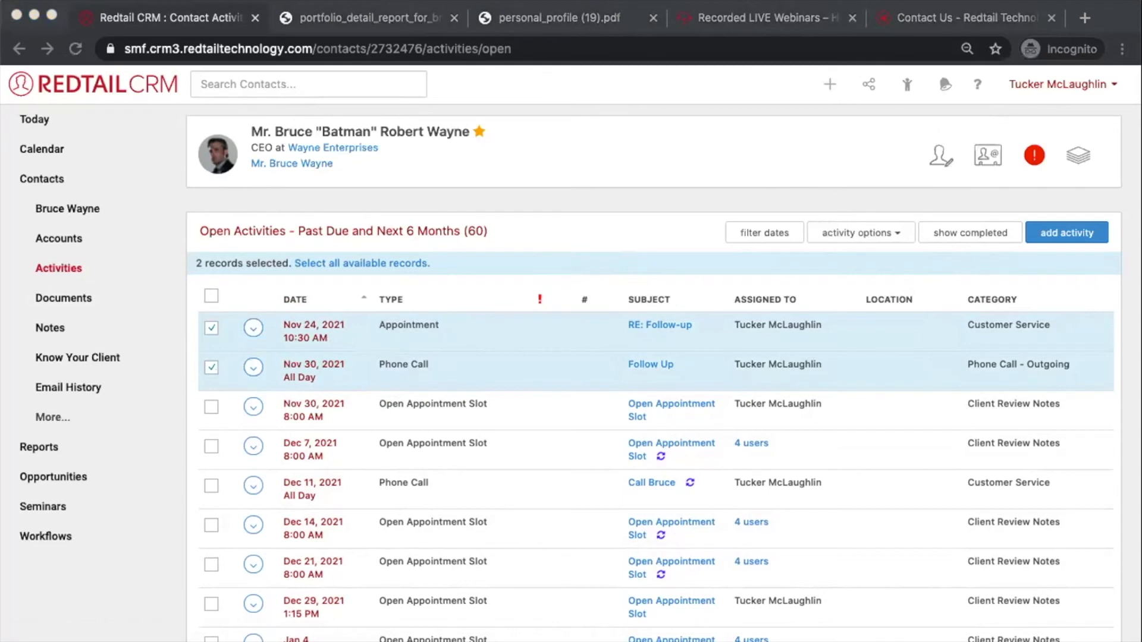
Reveal the additional contact sections and open the contact's seminars
left_click(47, 595)
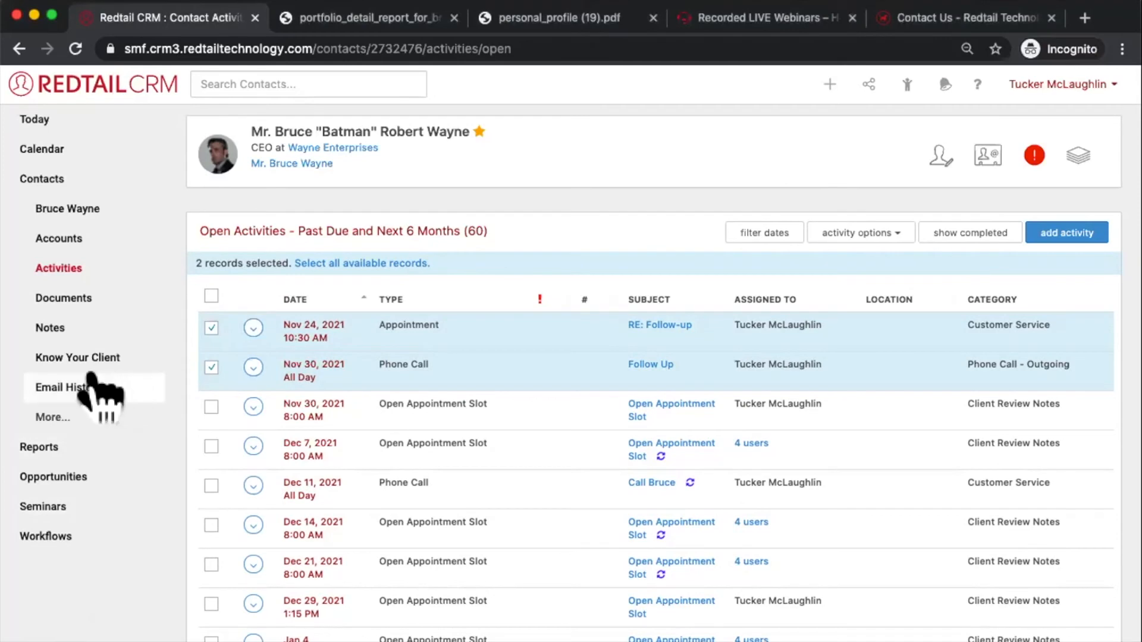
left_click(68, 419)
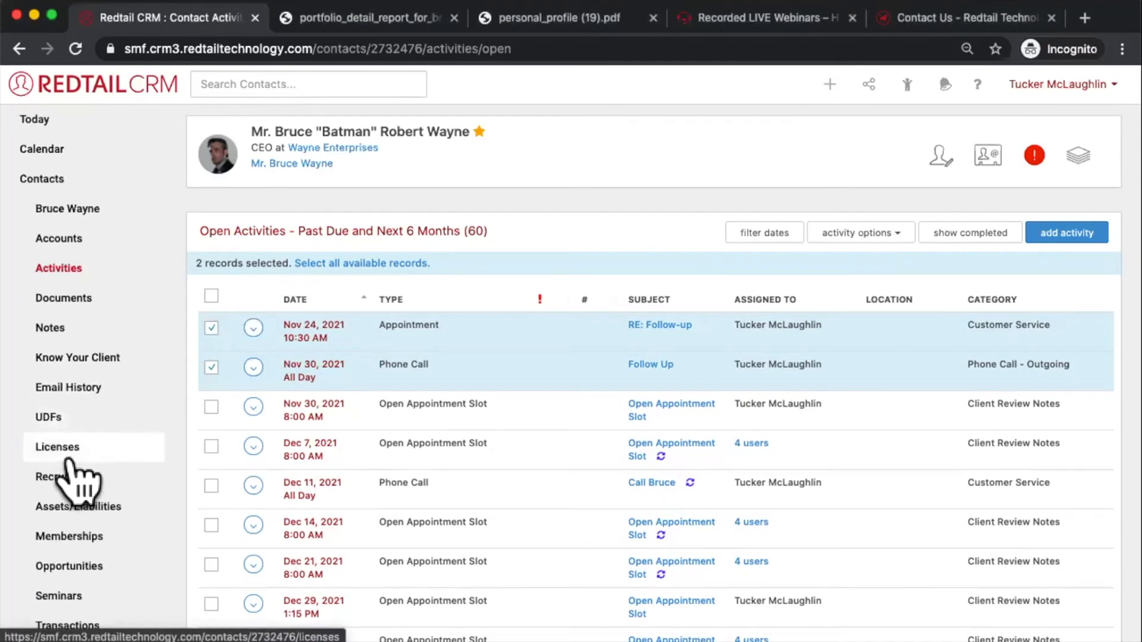
scroll(70, 533, "down", 1)
scroll(69, 533, "down", 1)
left_click(69, 533)
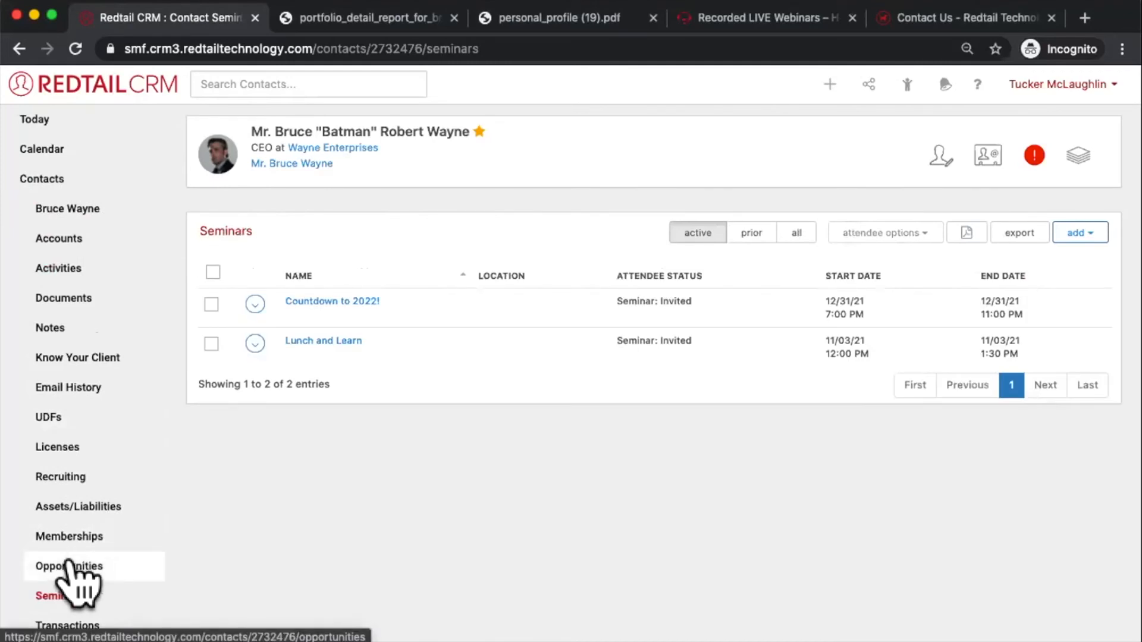
View the contact's active opportunities and open the contact's workflows
left_click(69, 565)
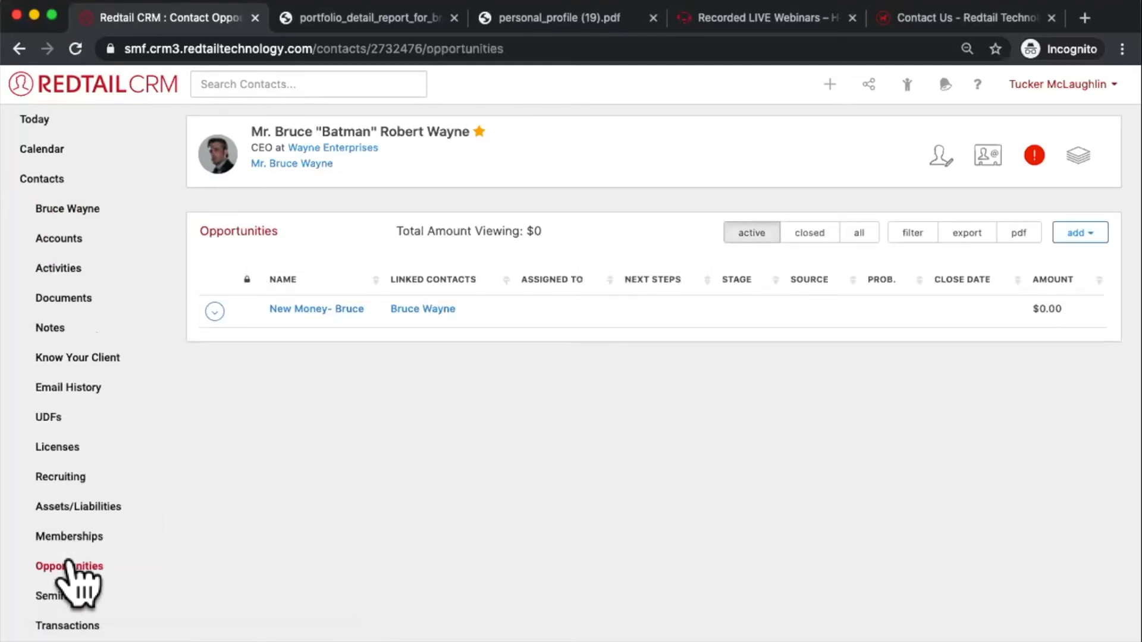
scroll(69, 563, "down", 3)
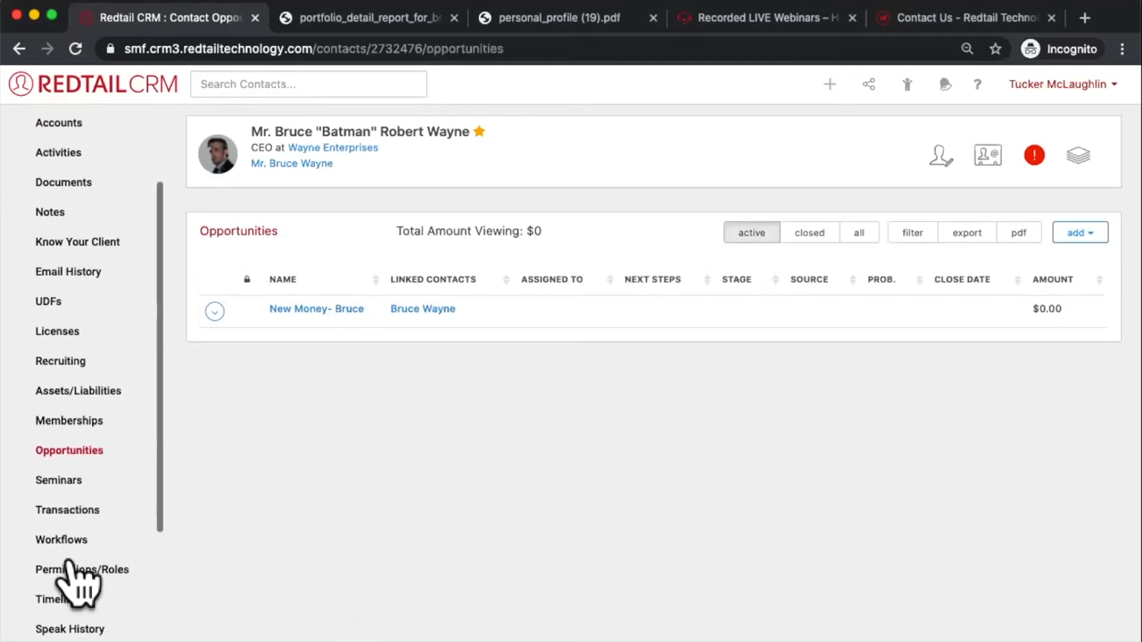
left_click(48, 539)
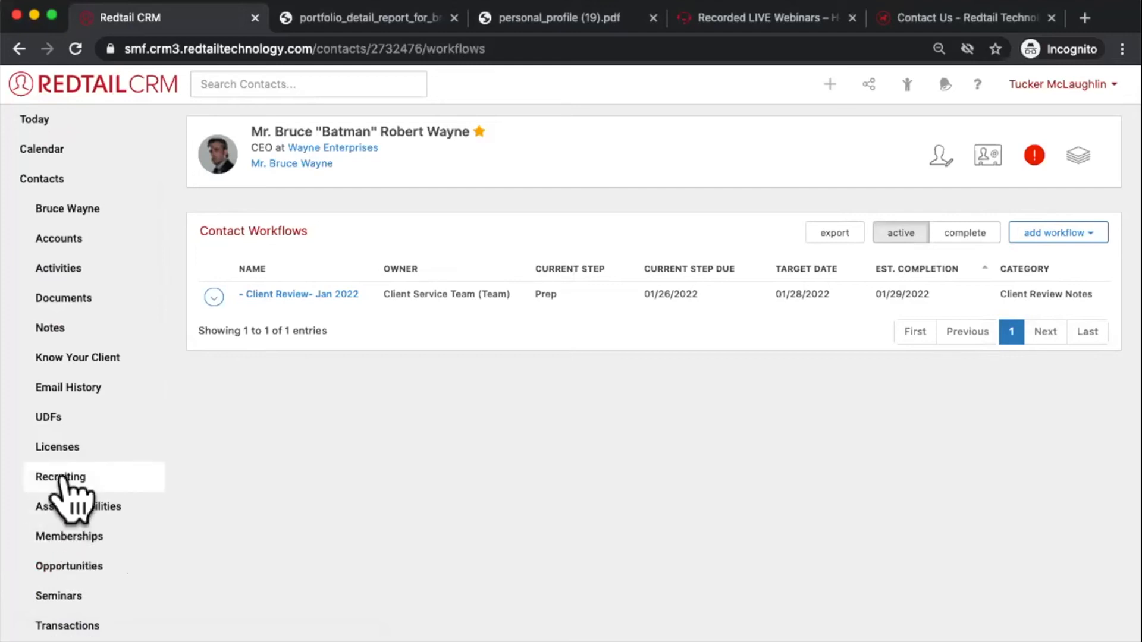
Show the contact's prior seminars and look through the list
left_click(55, 592)
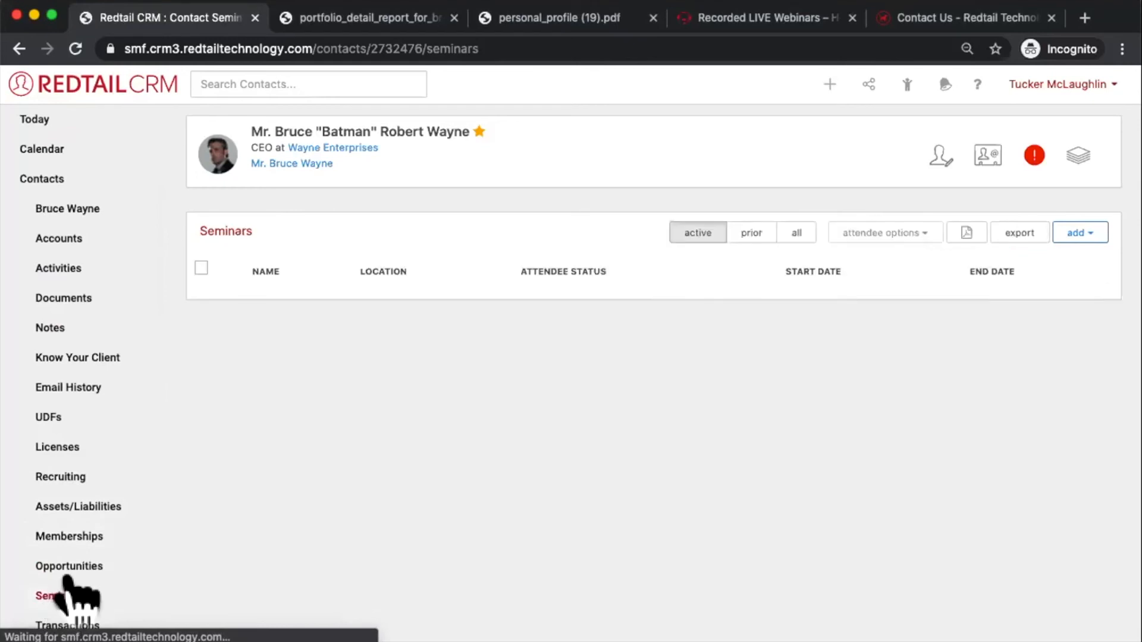
left_click(747, 233)
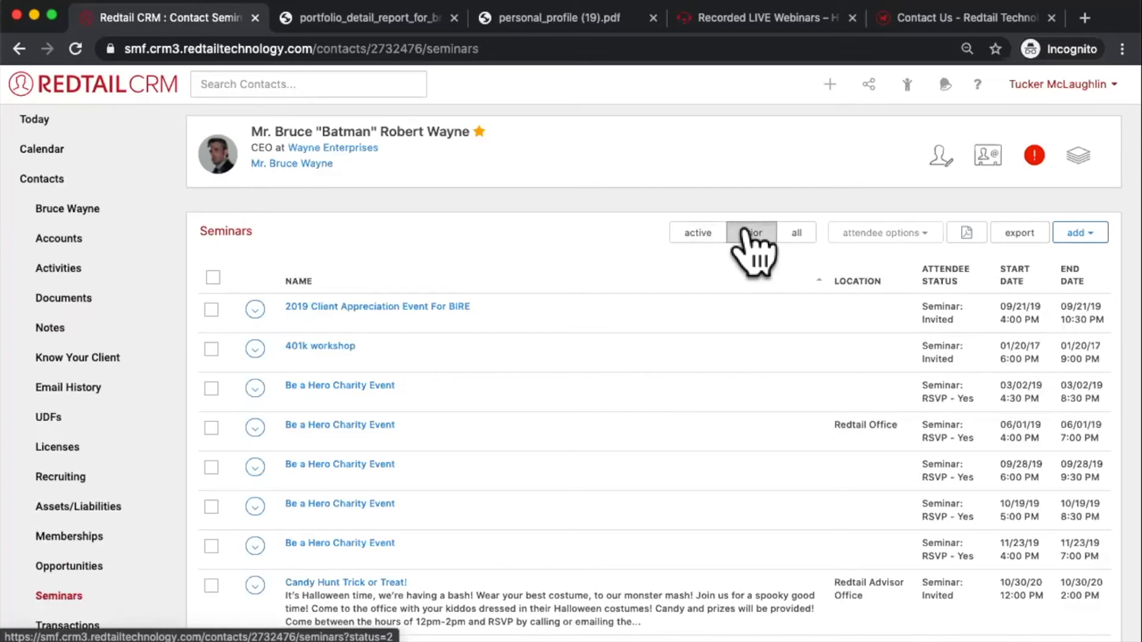
scroll(604, 255, "down", 1)
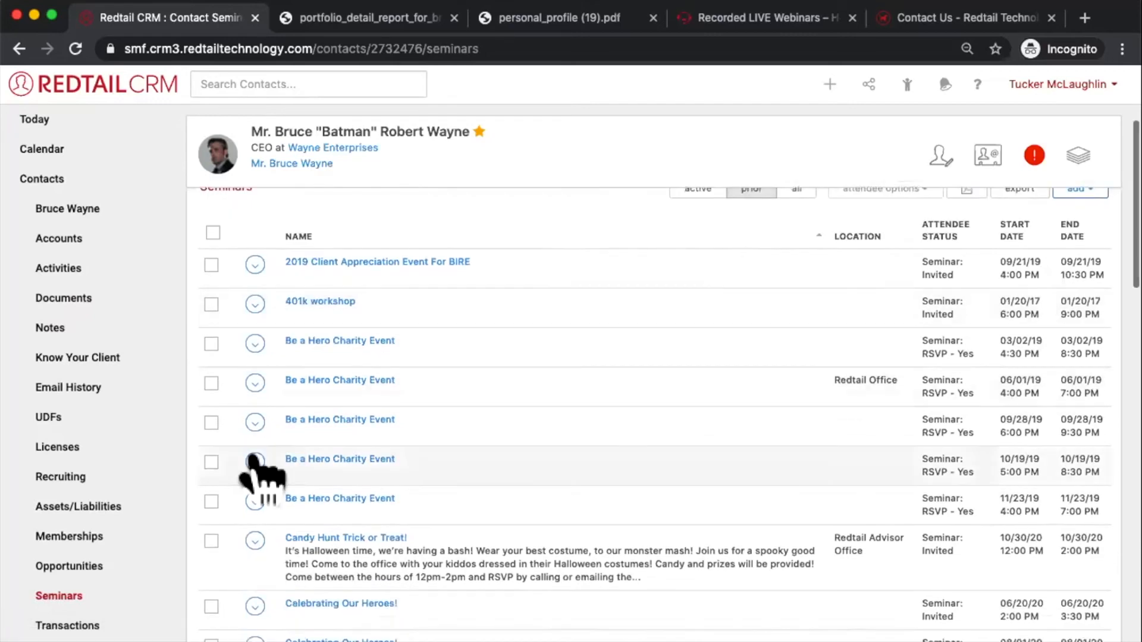
Show all of the contact's opportunities, both active and closed, and return to the contact's workflows
left_click(88, 562)
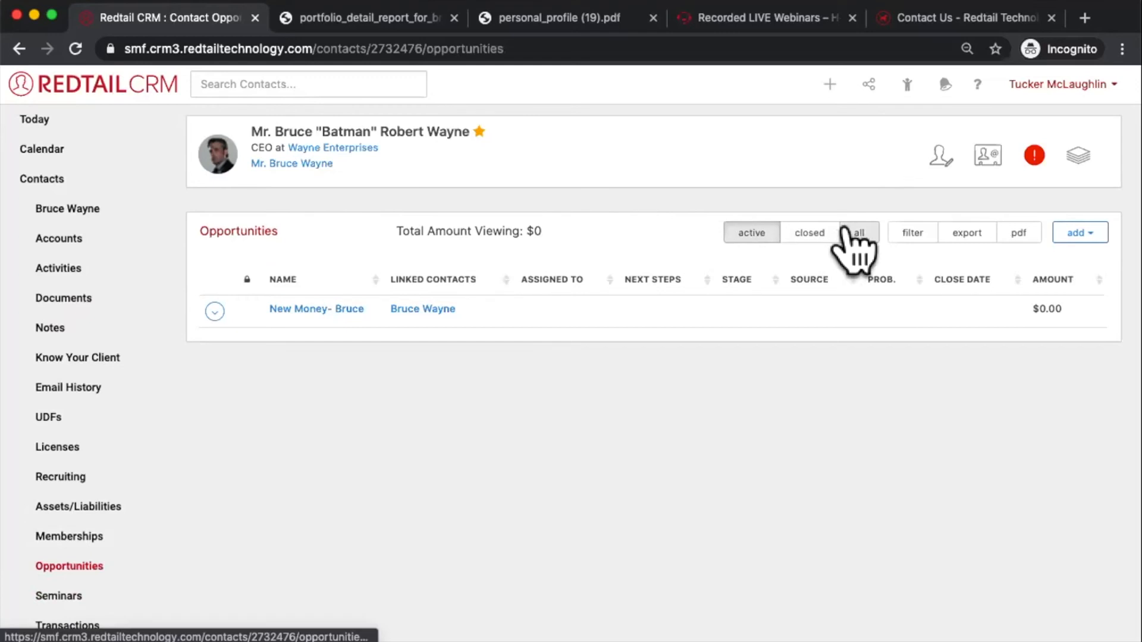
left_click(856, 233)
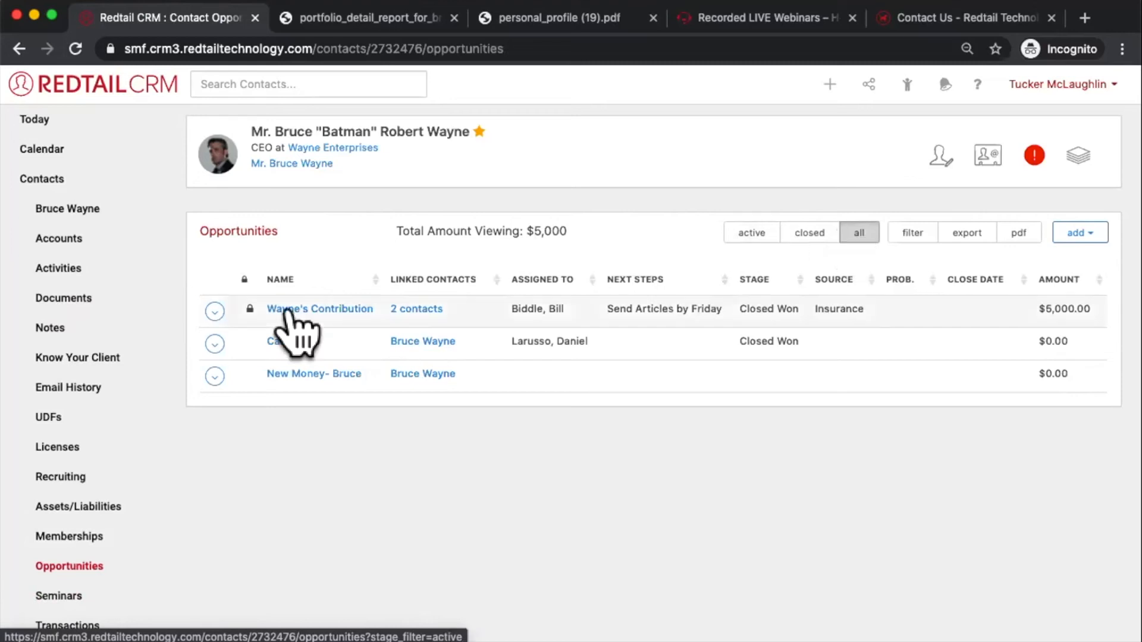
scroll(102, 425, "down", 3)
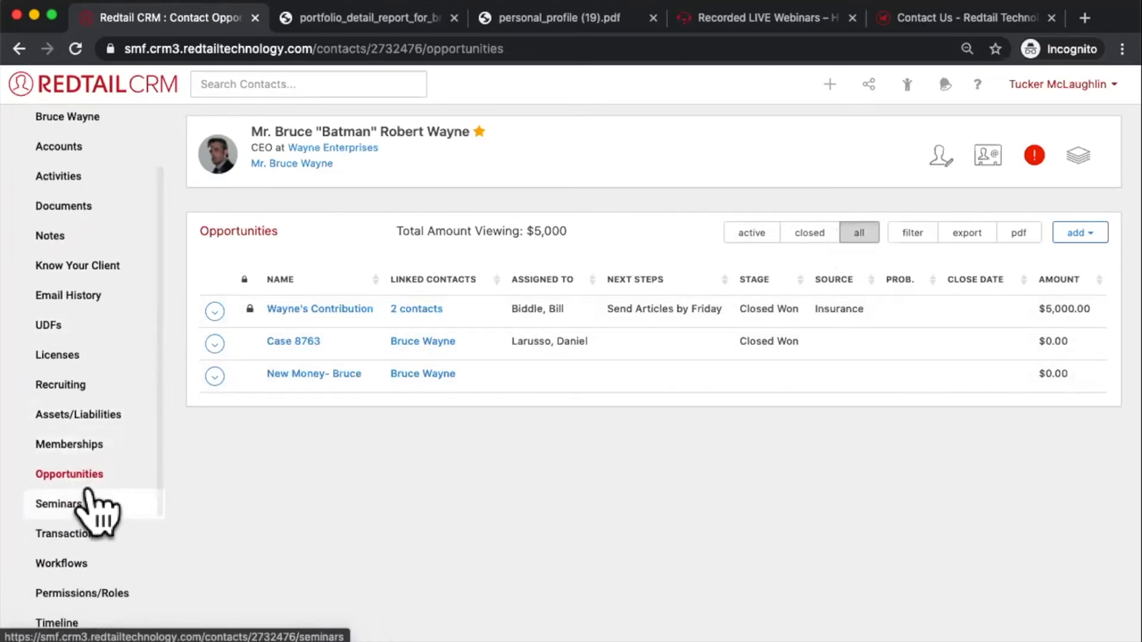
scroll(96, 511, "down", 2)
left_click(85, 506)
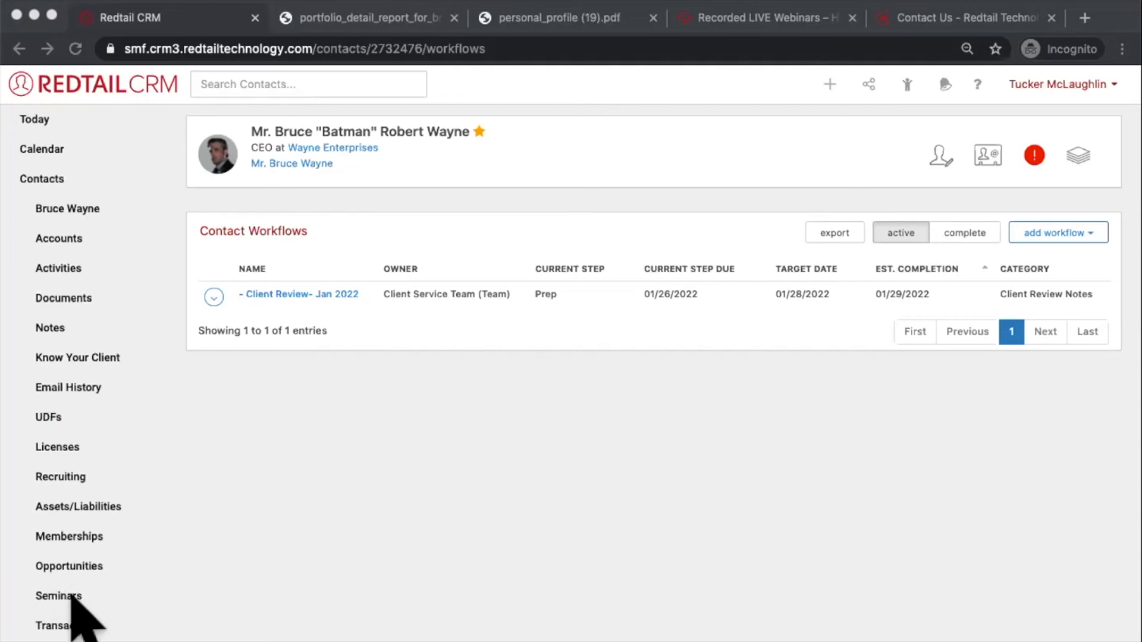
Open the contact's transactions, view the new transaction form with its trade type choices, and close it without adding anything
left_click(68, 626)
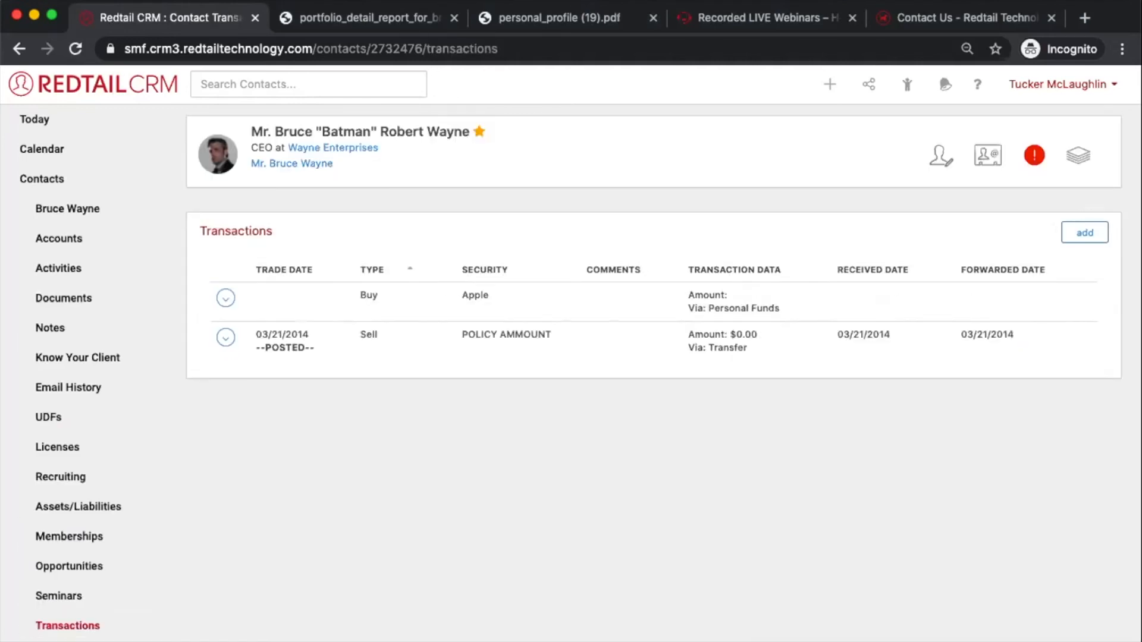
left_click(1094, 233)
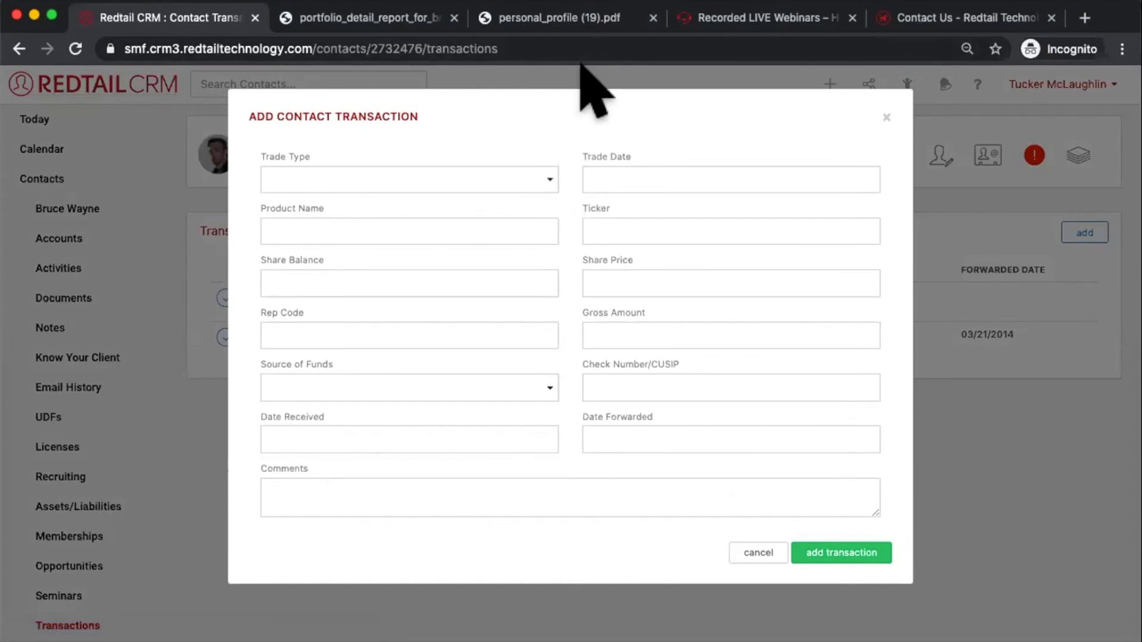
left_click(550, 178)
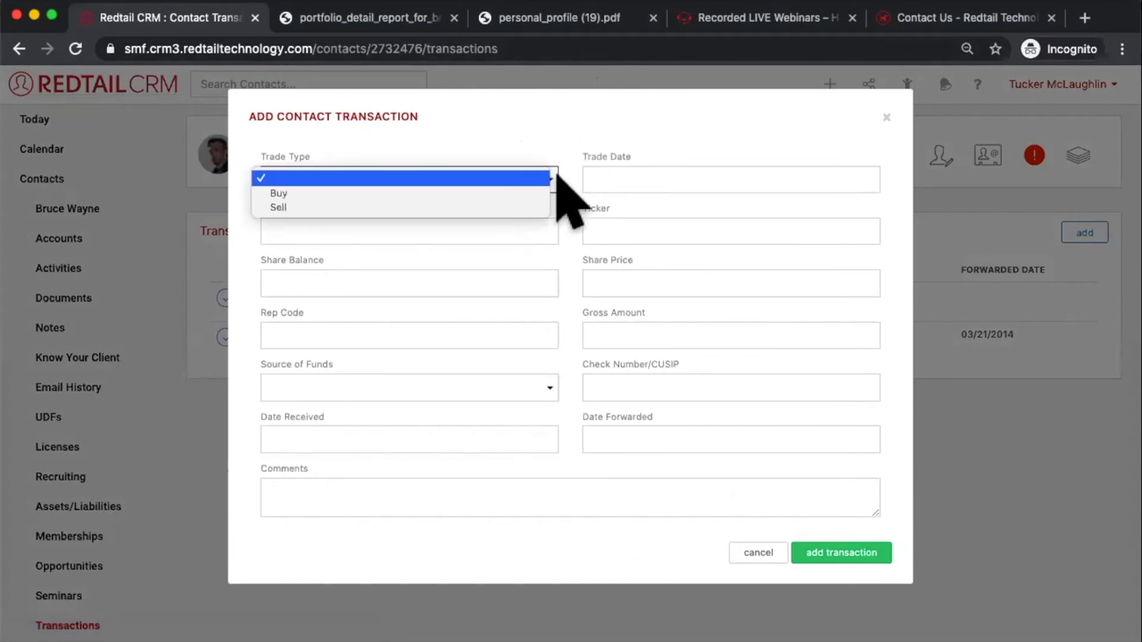
left_click(899, 117)
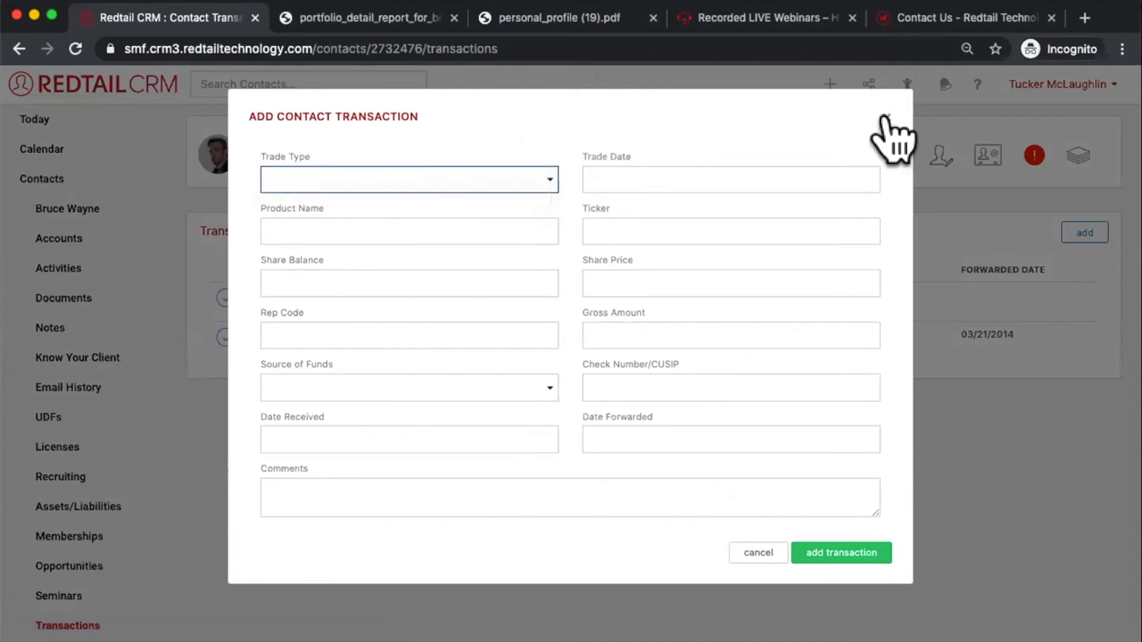
left_click(886, 117)
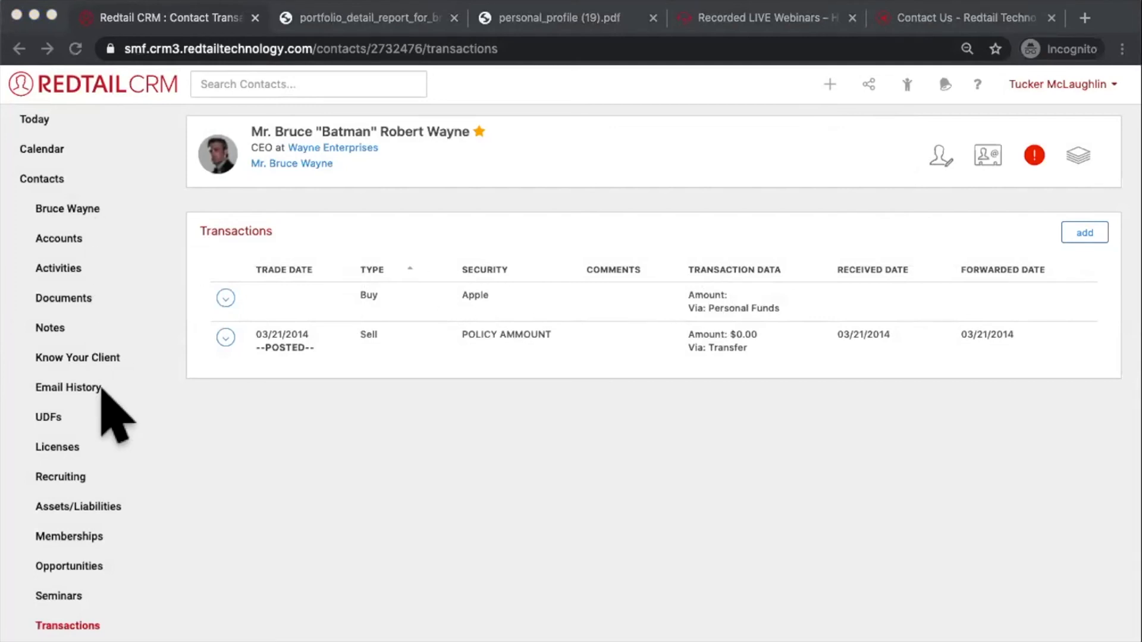
View the contact's email history and open the Speak conversation history
left_click(79, 392)
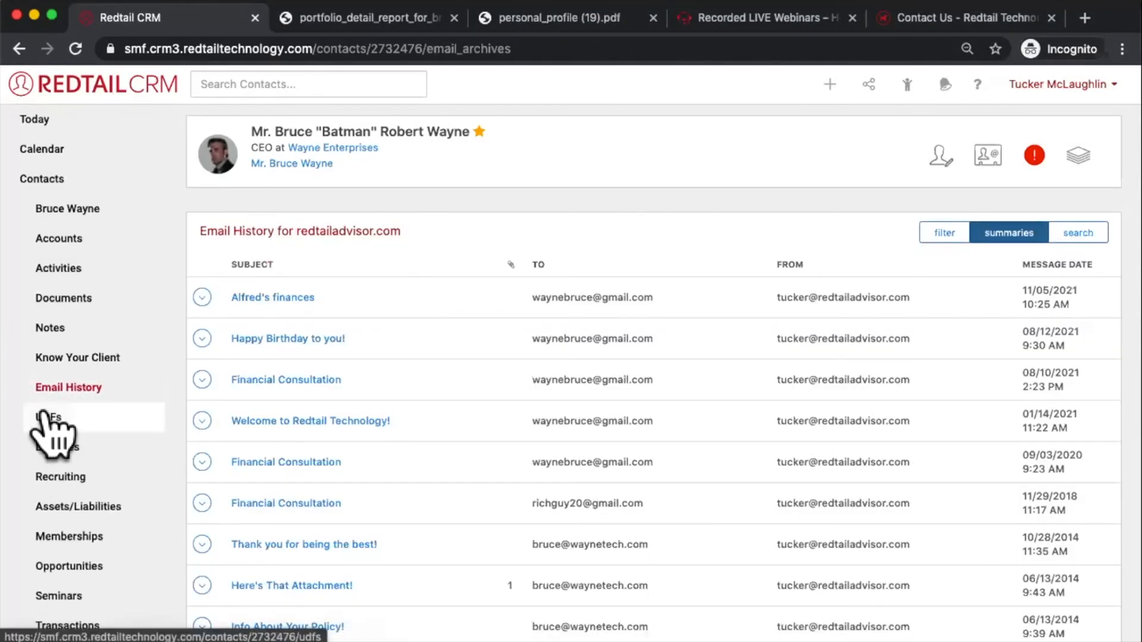
scroll(41, 419, "down", 5)
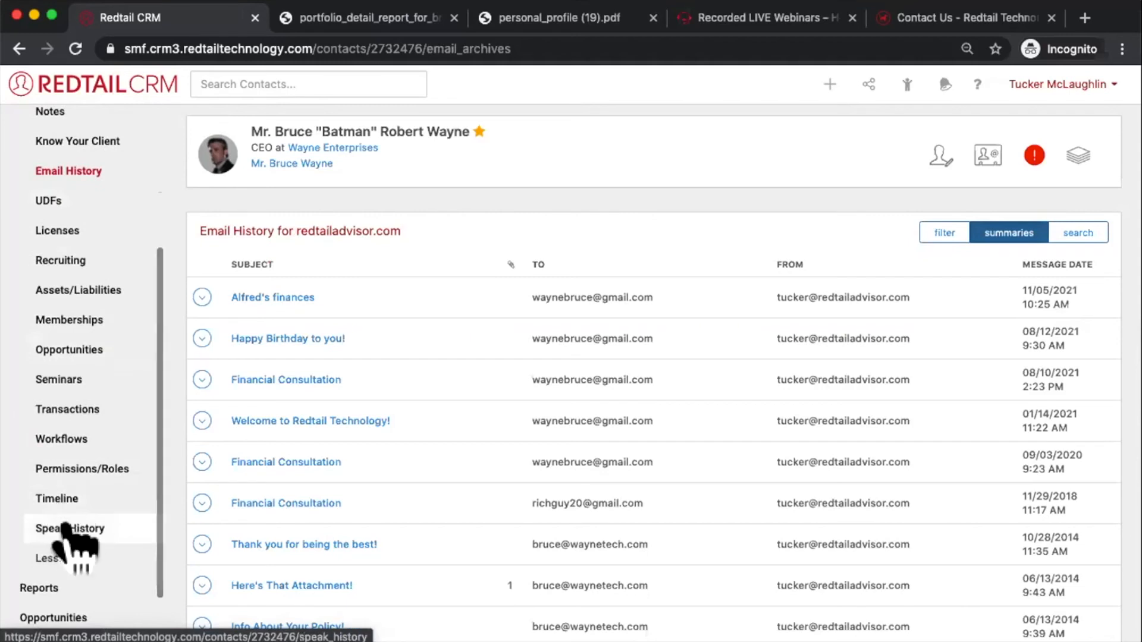
left_click(66, 528)
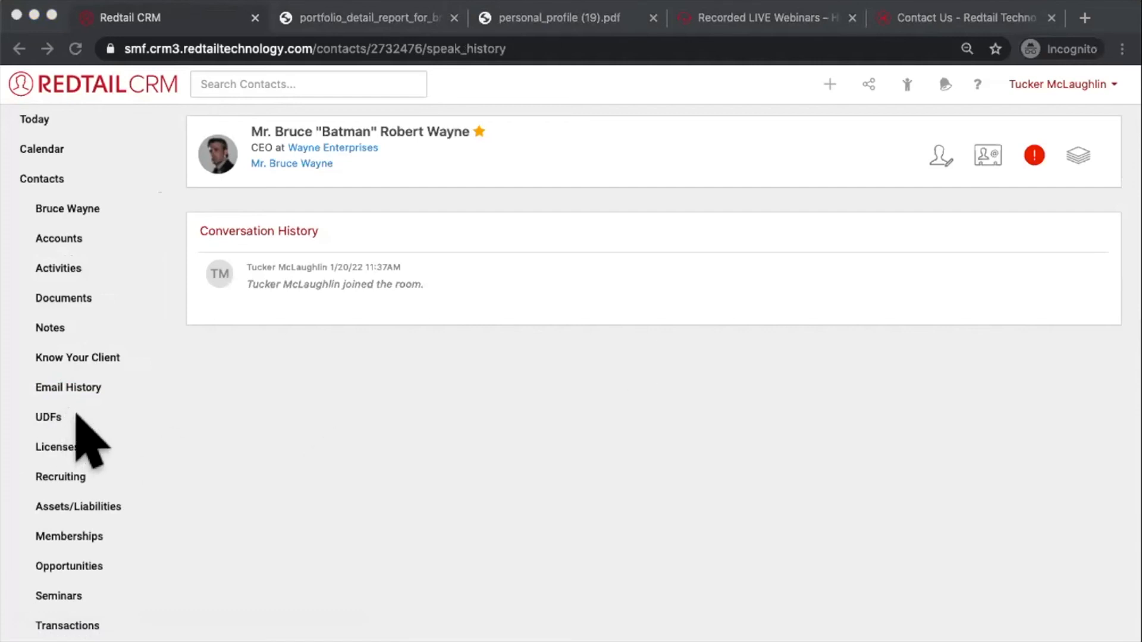
View the contact's email history again and open the contact's permissions and roles
left_click(58, 389)
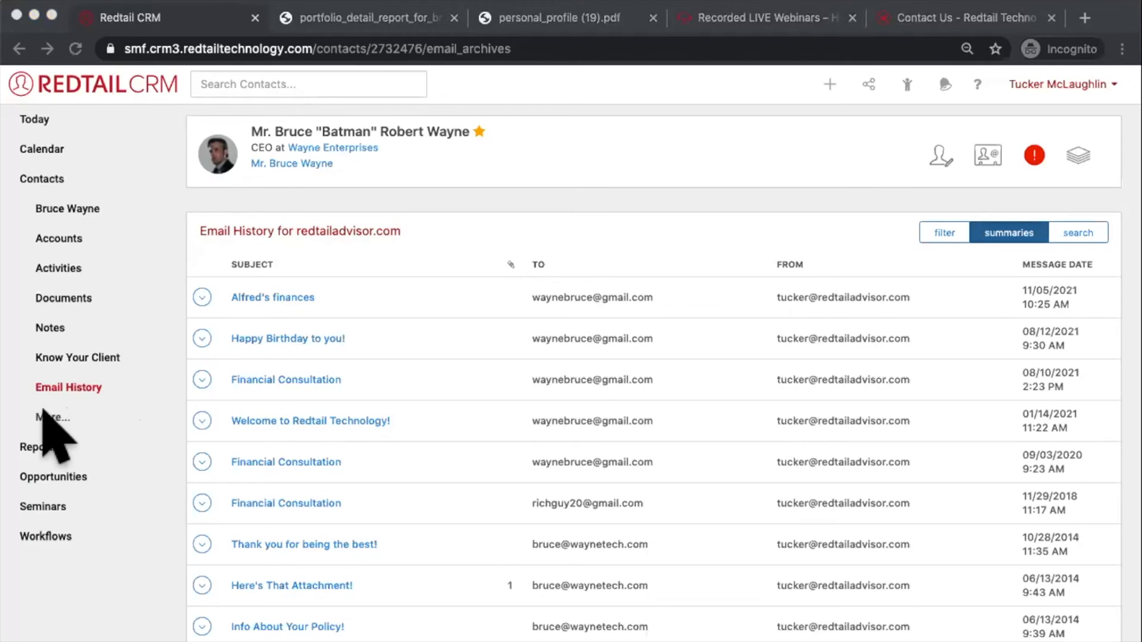
left_click(43, 418)
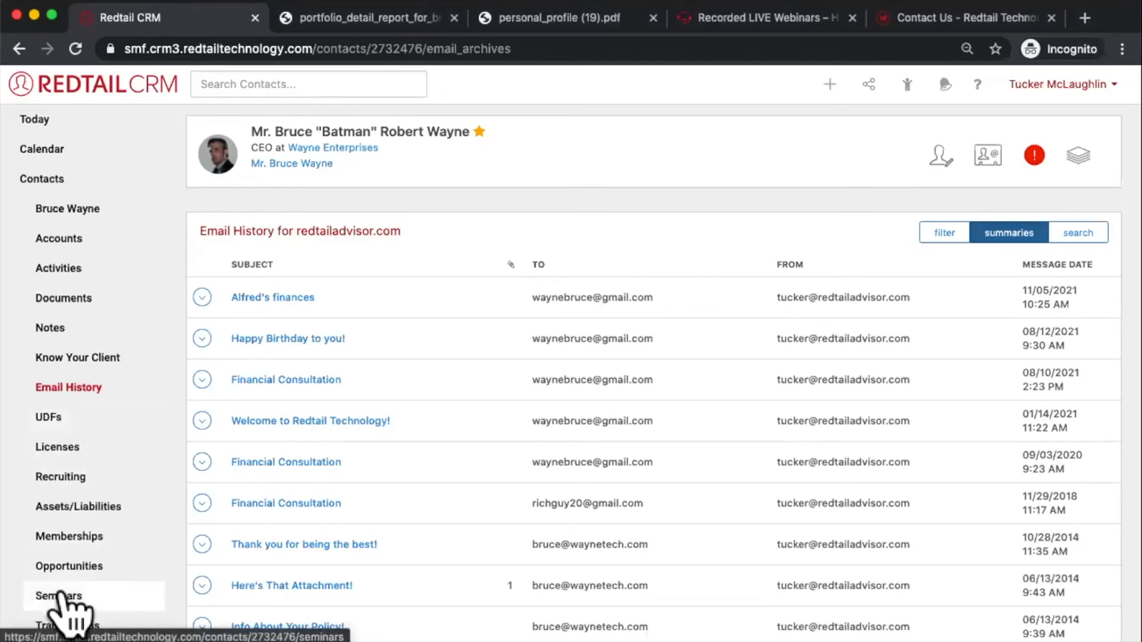
scroll(60, 606, "down", 3)
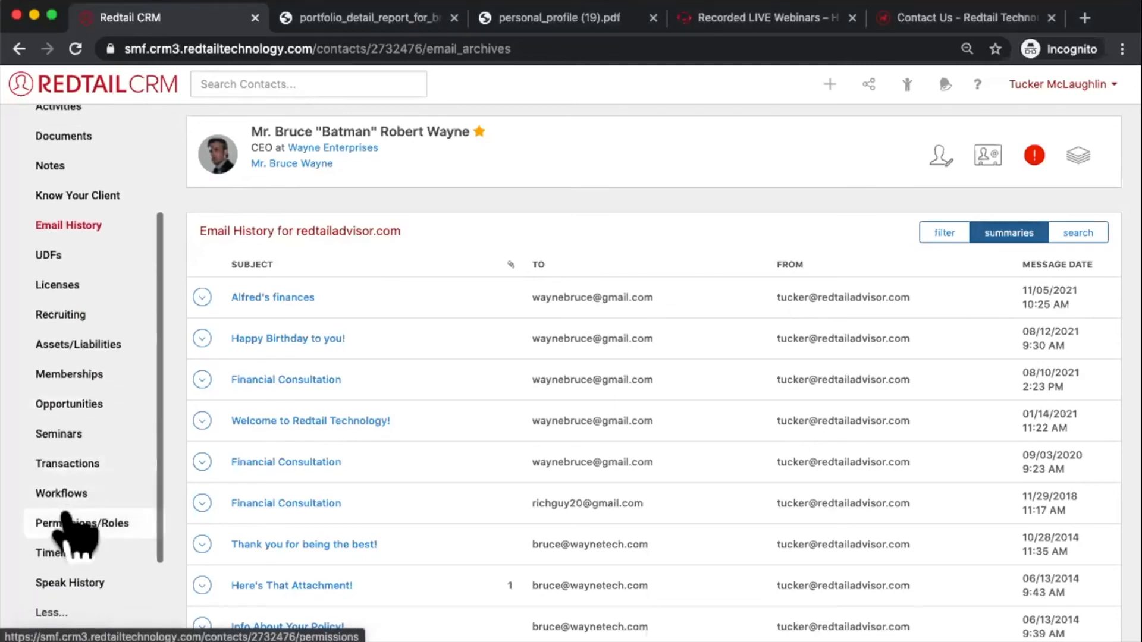
left_click(54, 517)
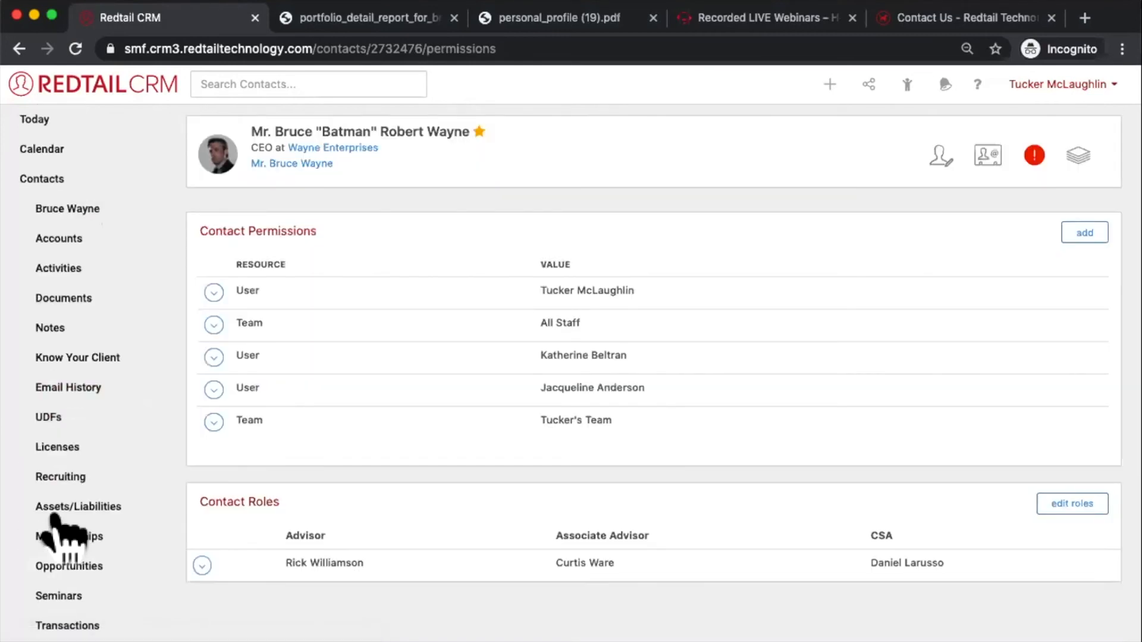
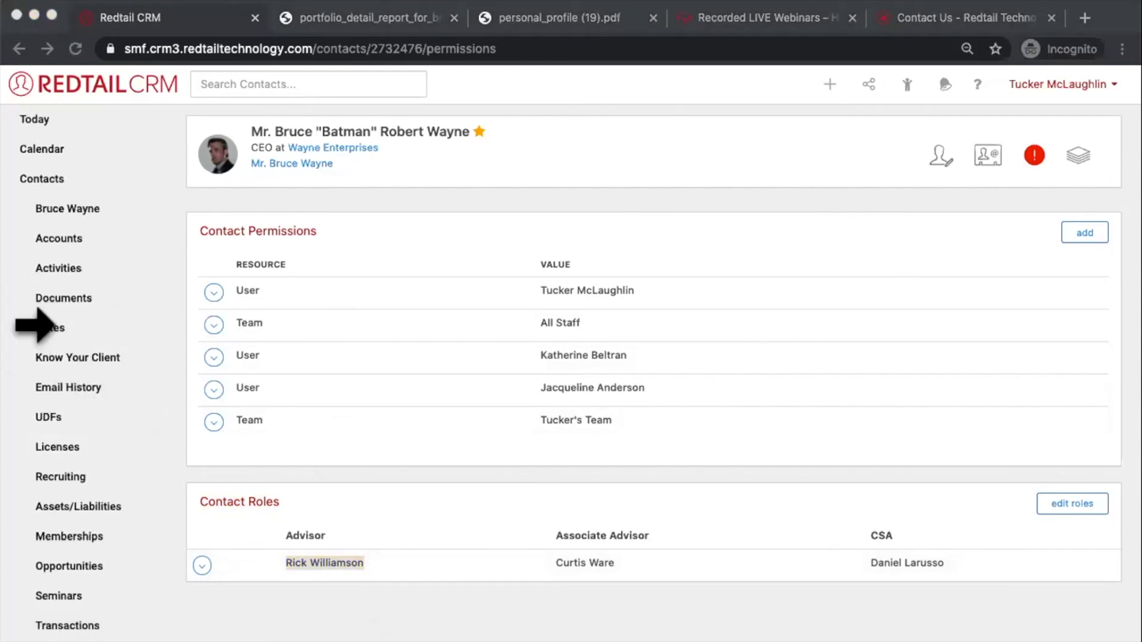
View the contact's advisor licenses and open the recruiting information
left_click(12, 319)
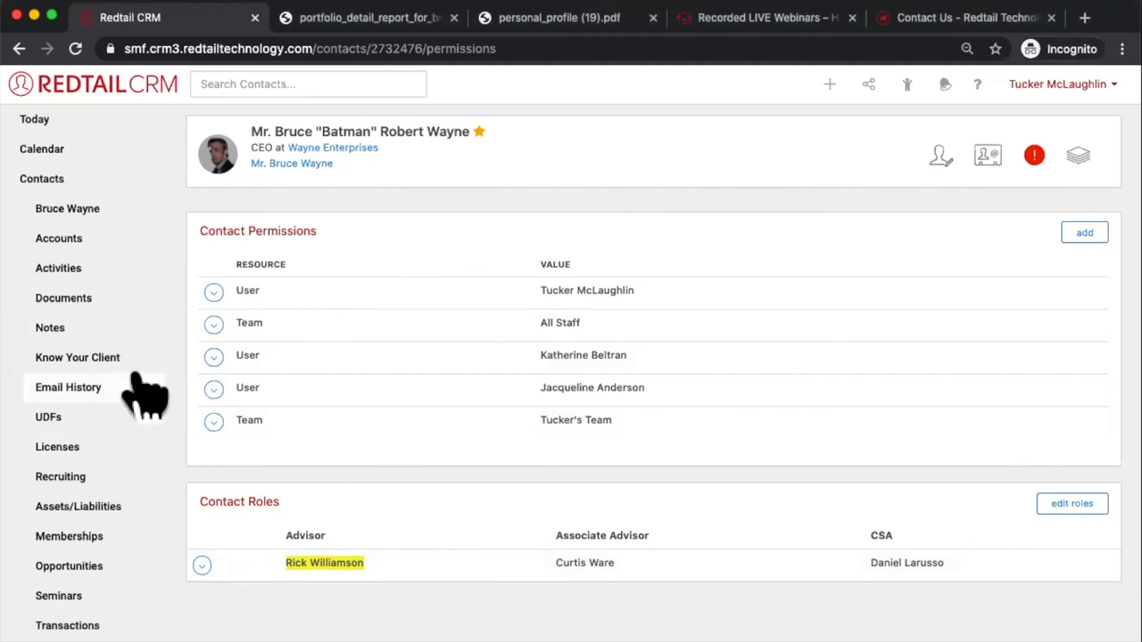
scroll(136, 380, "down", 1)
scroll(140, 390, "down", 1)
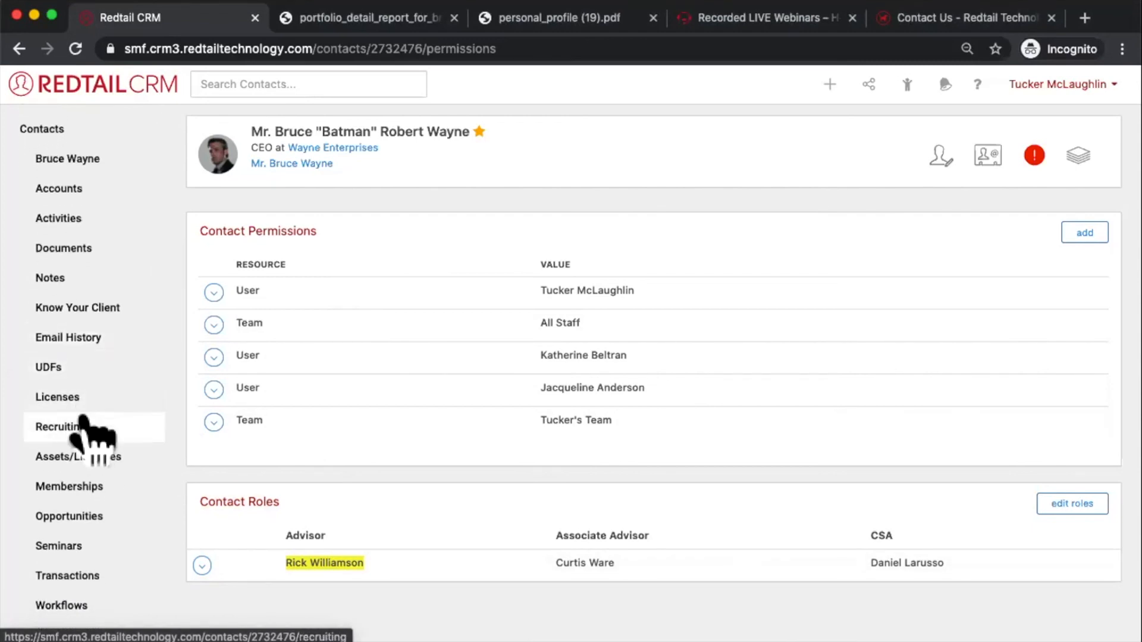
left_click(70, 406)
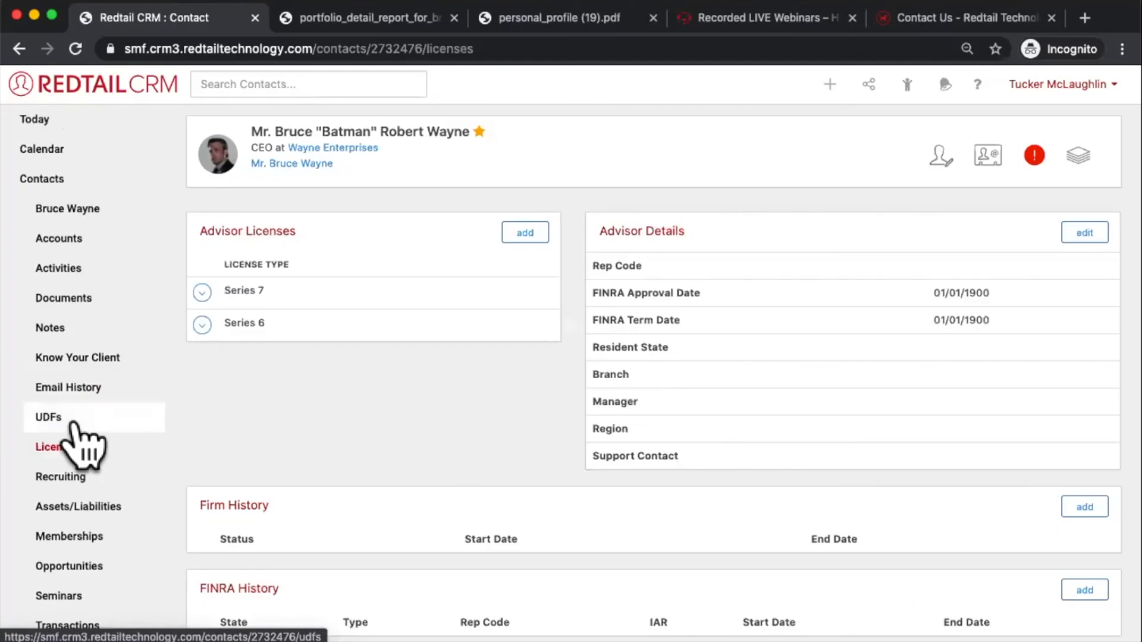
left_click(81, 476)
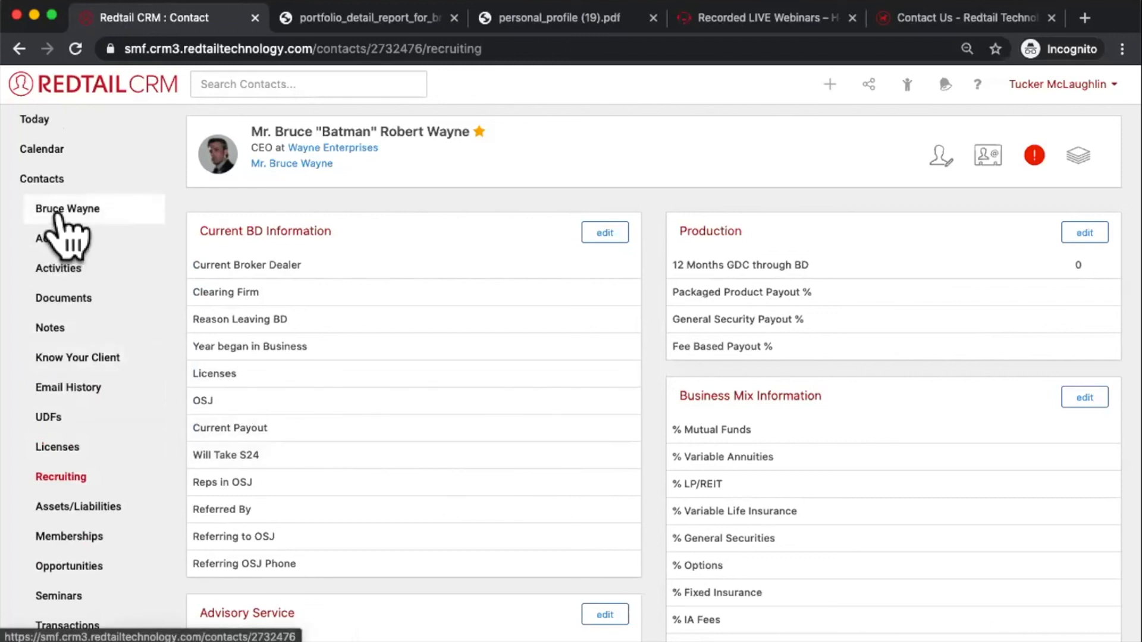
Return to the contact's overview and open the full list of user defined fields
left_click(58, 214)
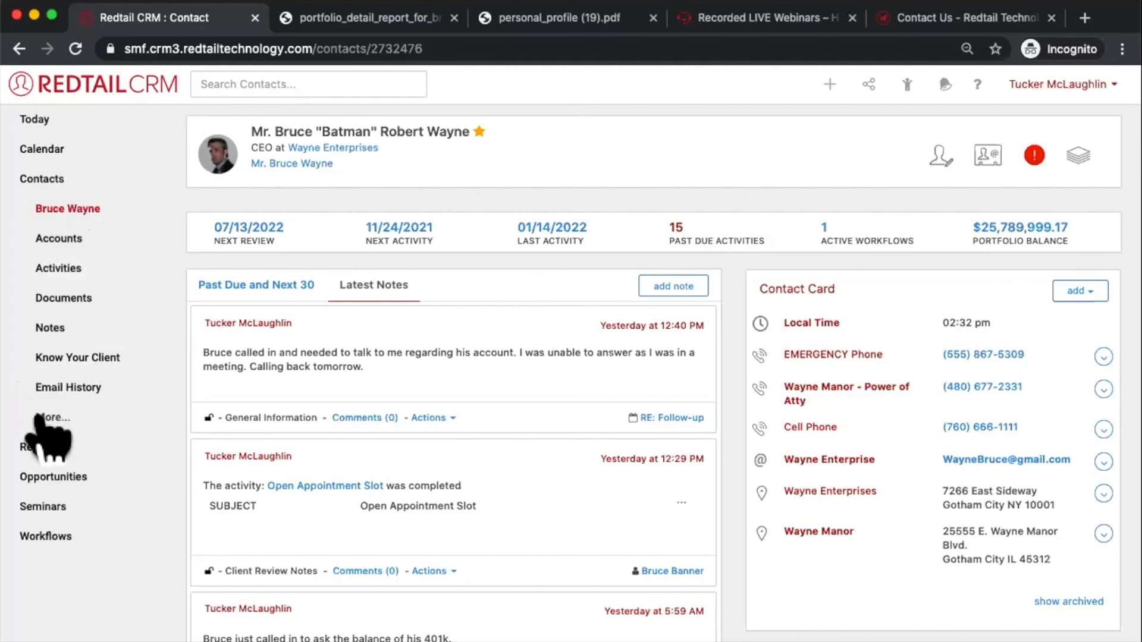
left_click(53, 417)
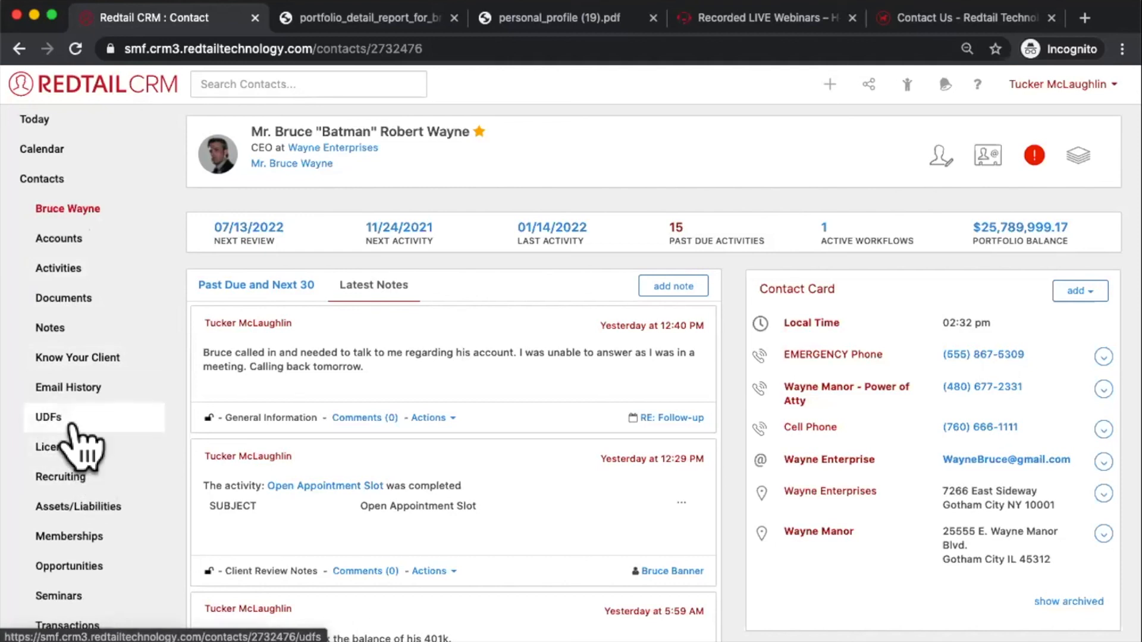
left_click(67, 420)
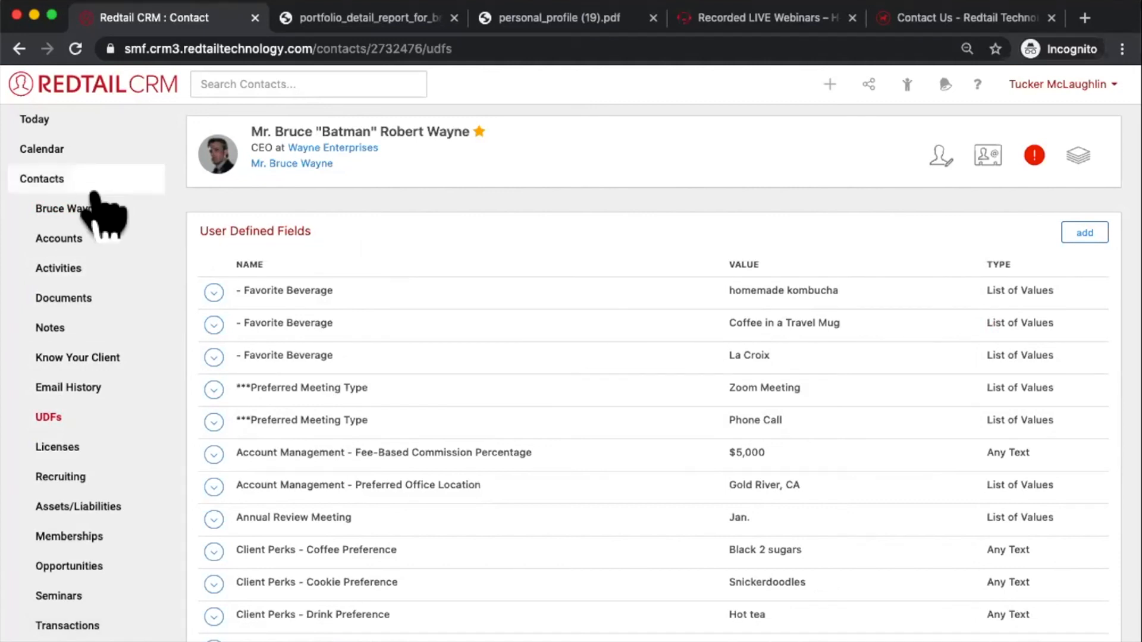
Examine the user defined fields section on the contact's overview and reopen the dedicated UDFs page
left_click(89, 211)
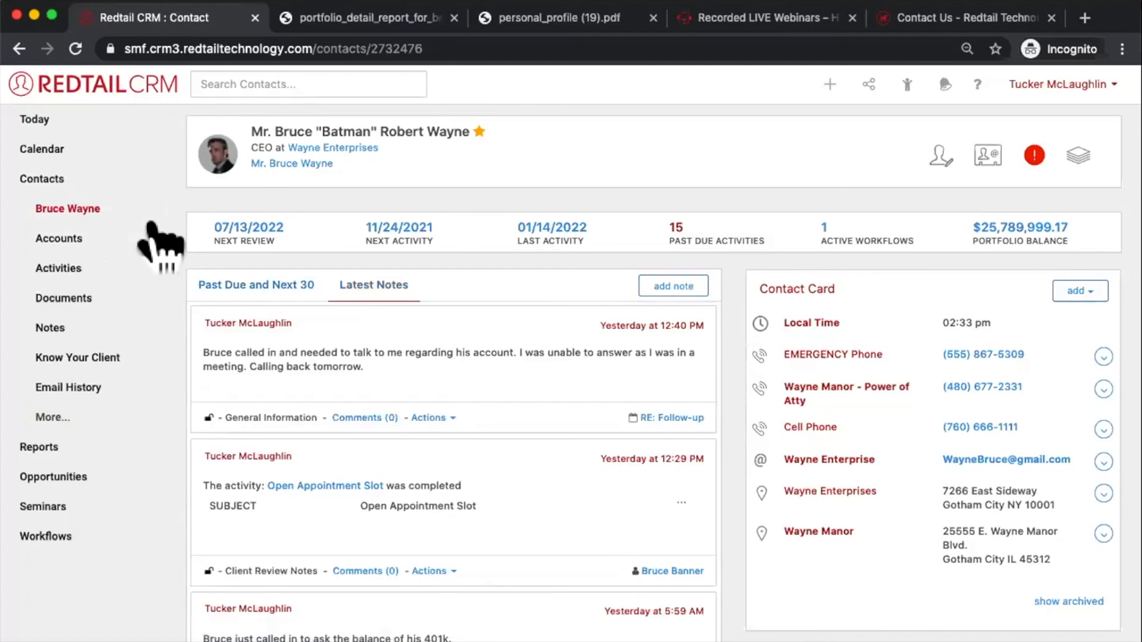
scroll(484, 276, "down", 7)
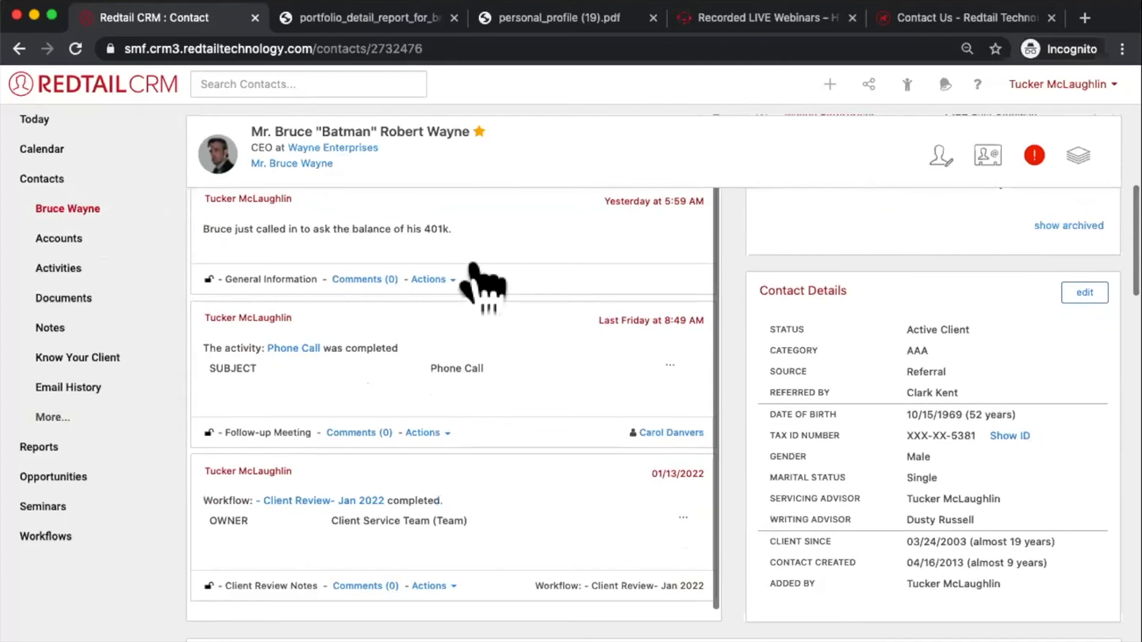
scroll(740, 319, "down", 4)
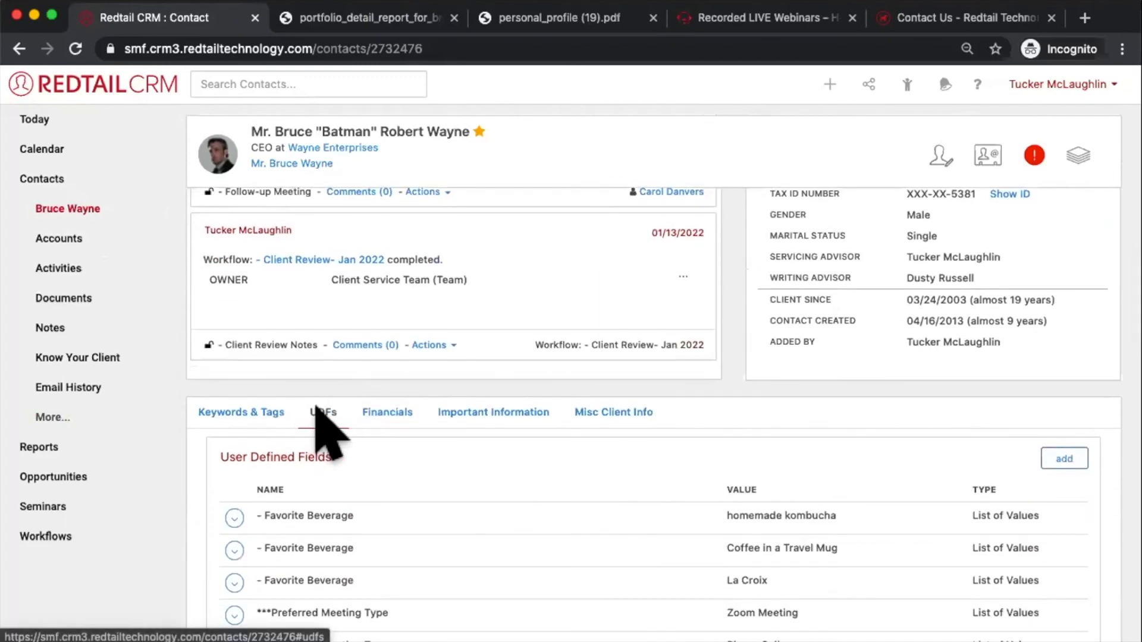
scroll(315, 405, "down", 3)
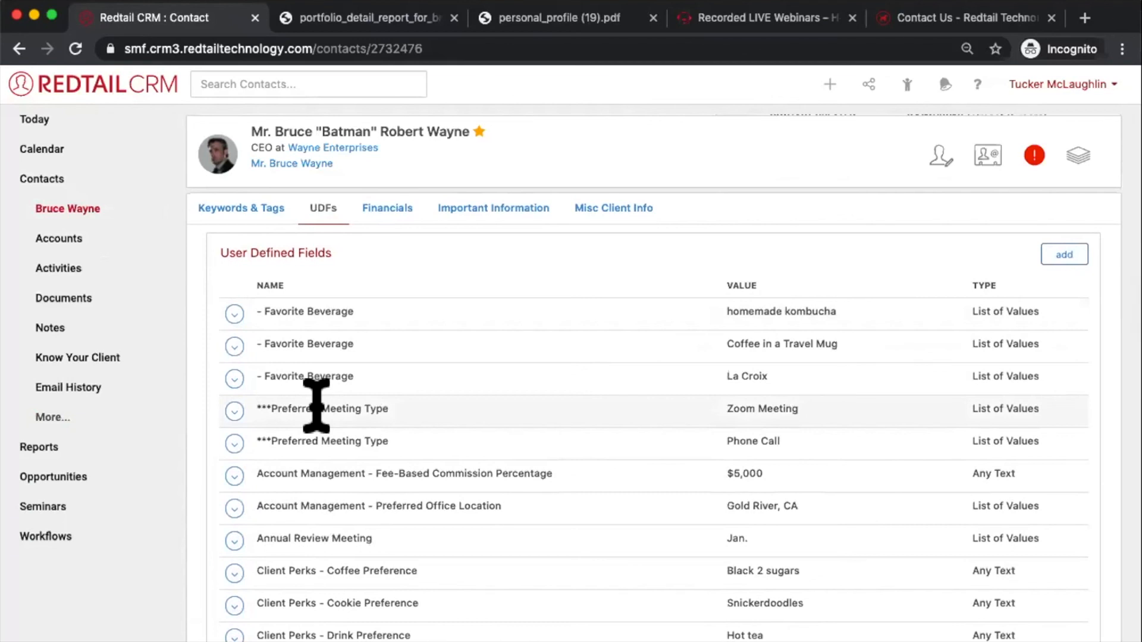
left_click(52, 417)
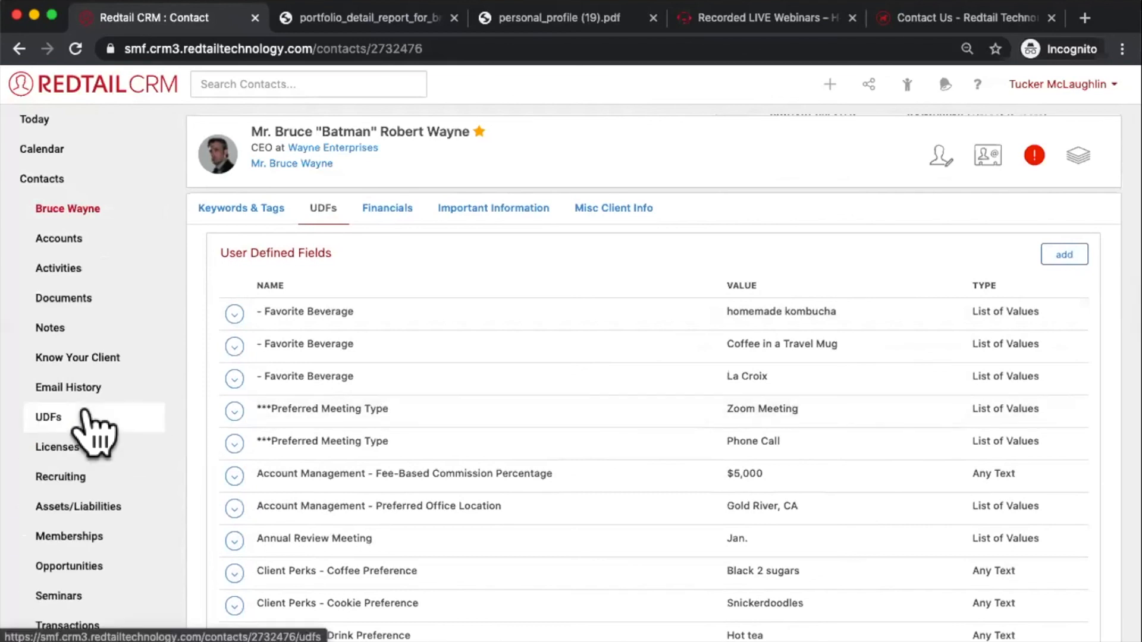
left_click(53, 418)
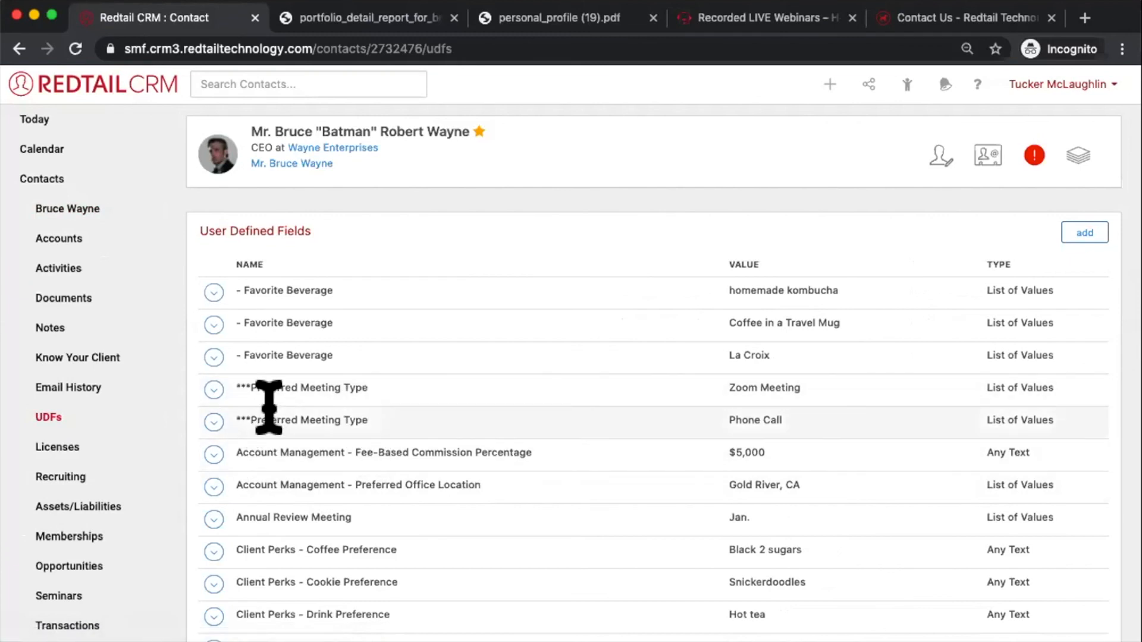
Open the contact's timeline, look through the logged changes to activities, notes and workflow tasks, and return to the newest entries
scroll(96, 389, "down", 5)
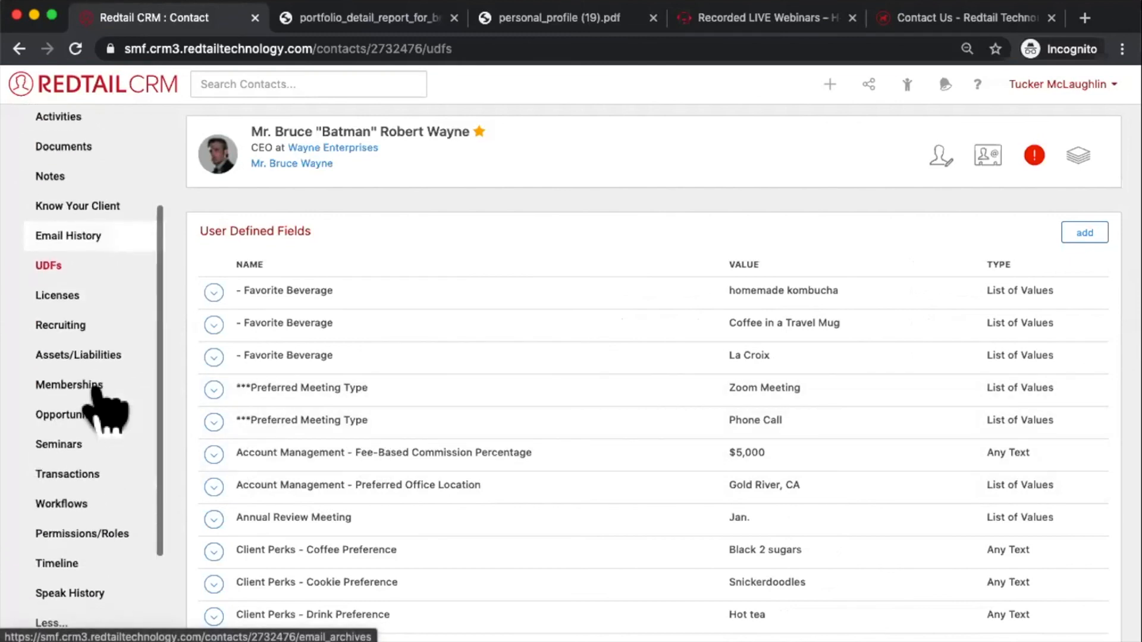
scroll(102, 409, "up", 3)
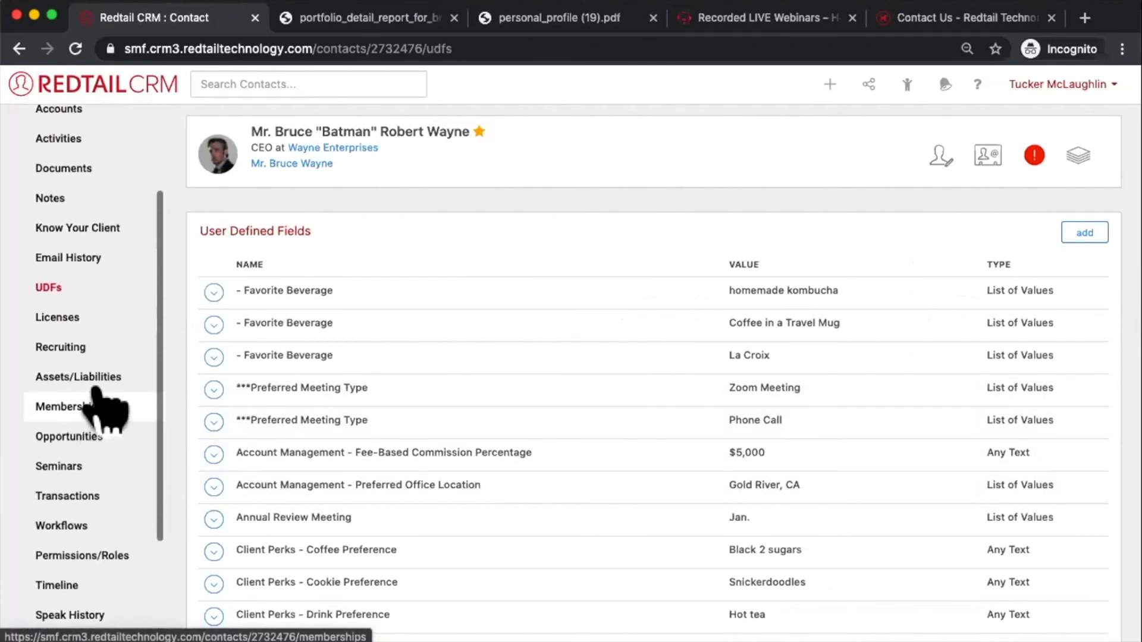
scroll(101, 411, "down", 2)
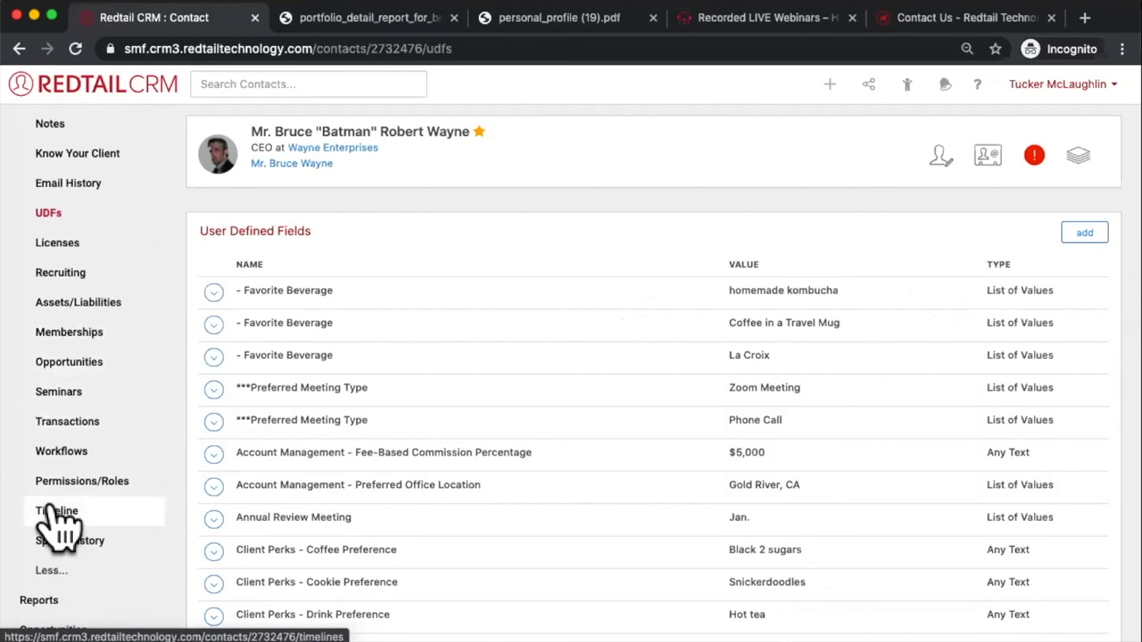
left_click(50, 511)
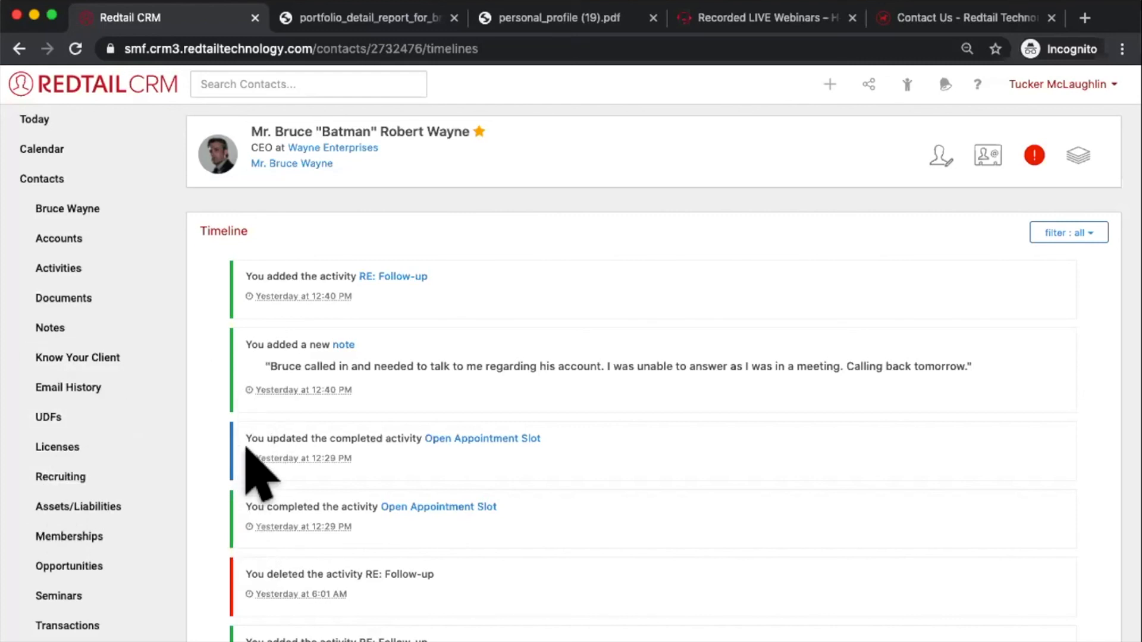
scroll(247, 449, "down", 5)
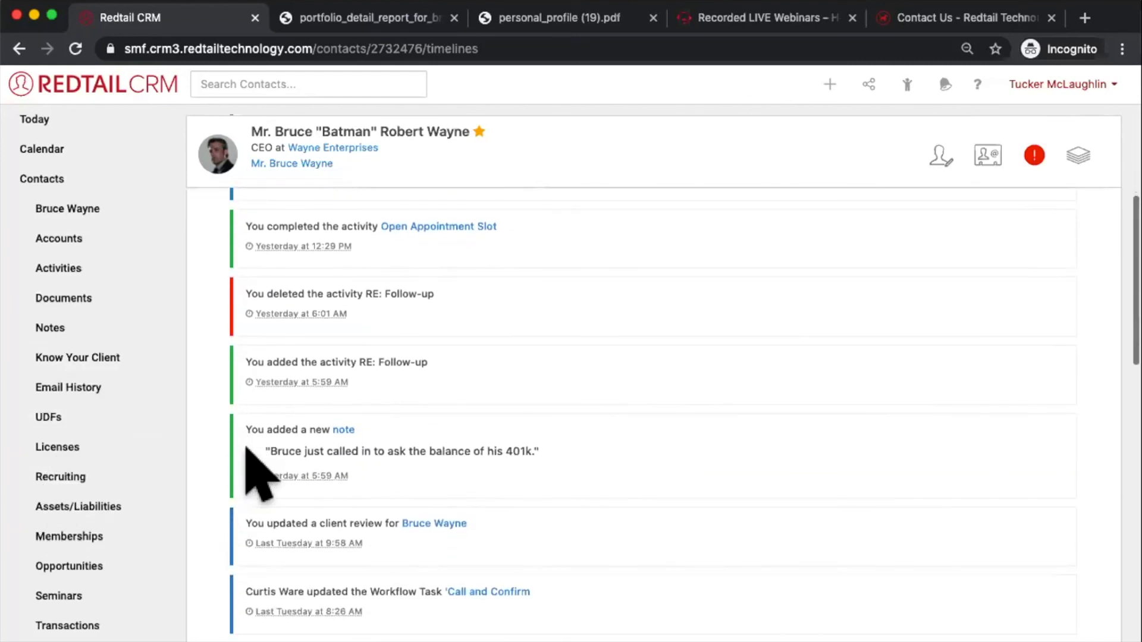
scroll(247, 451, "down", 1)
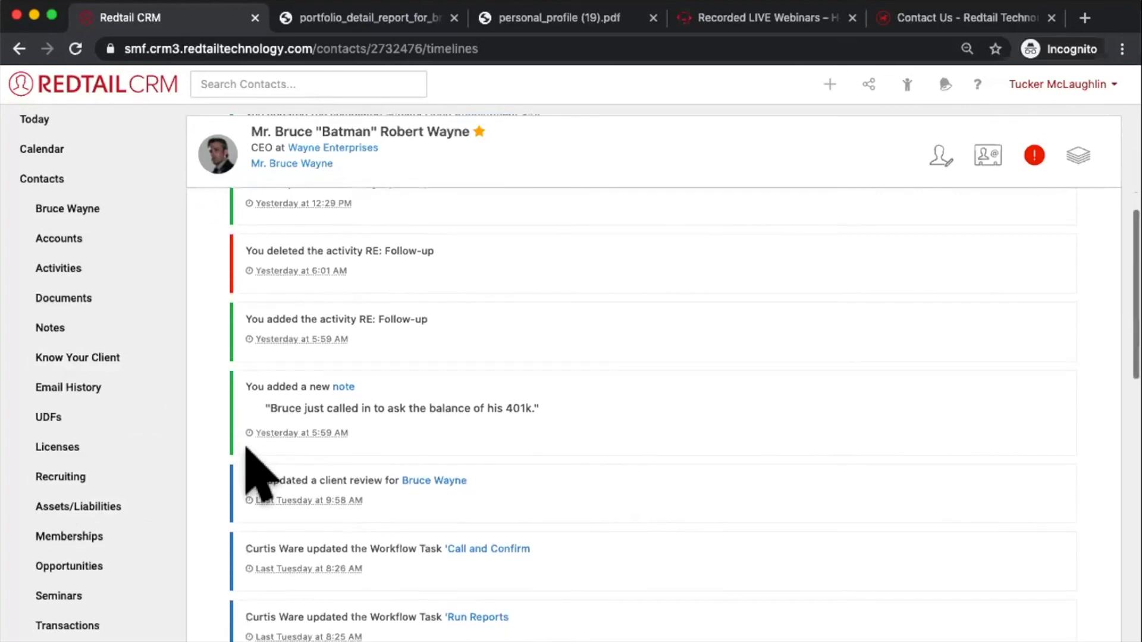
scroll(247, 449, "down", 2)
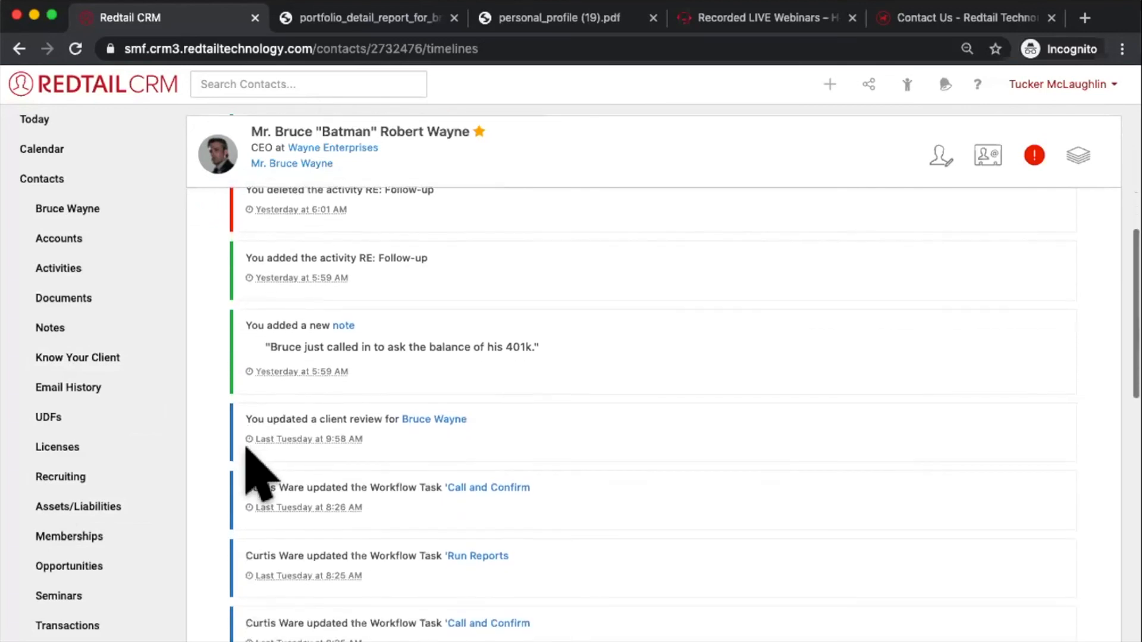
scroll(247, 449, "down", 1)
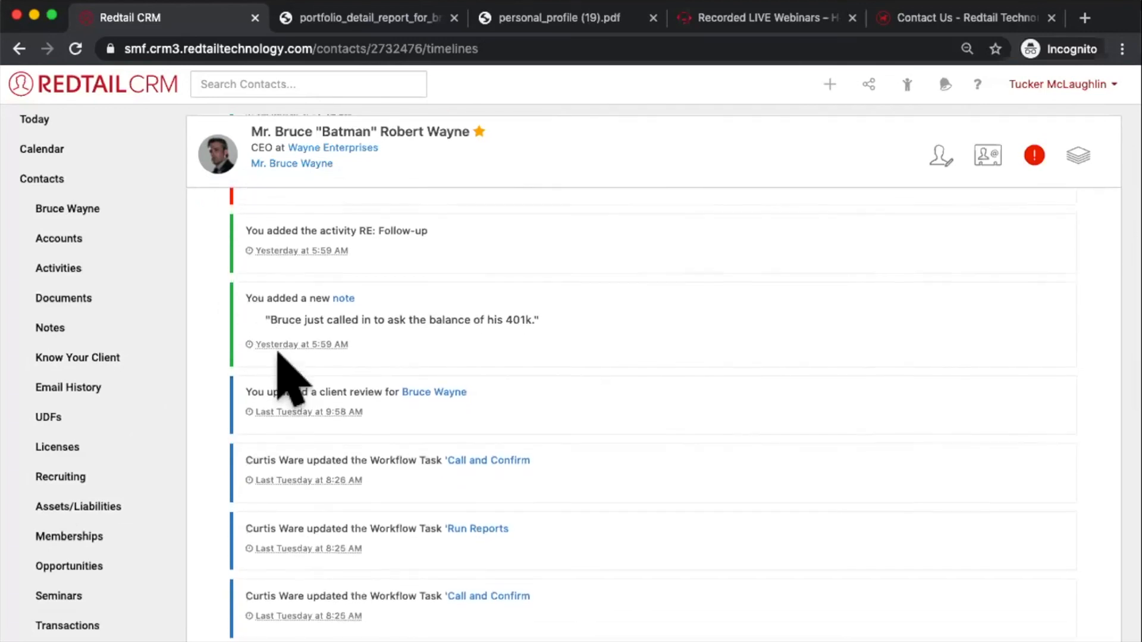
scroll(280, 374, "up", 10)
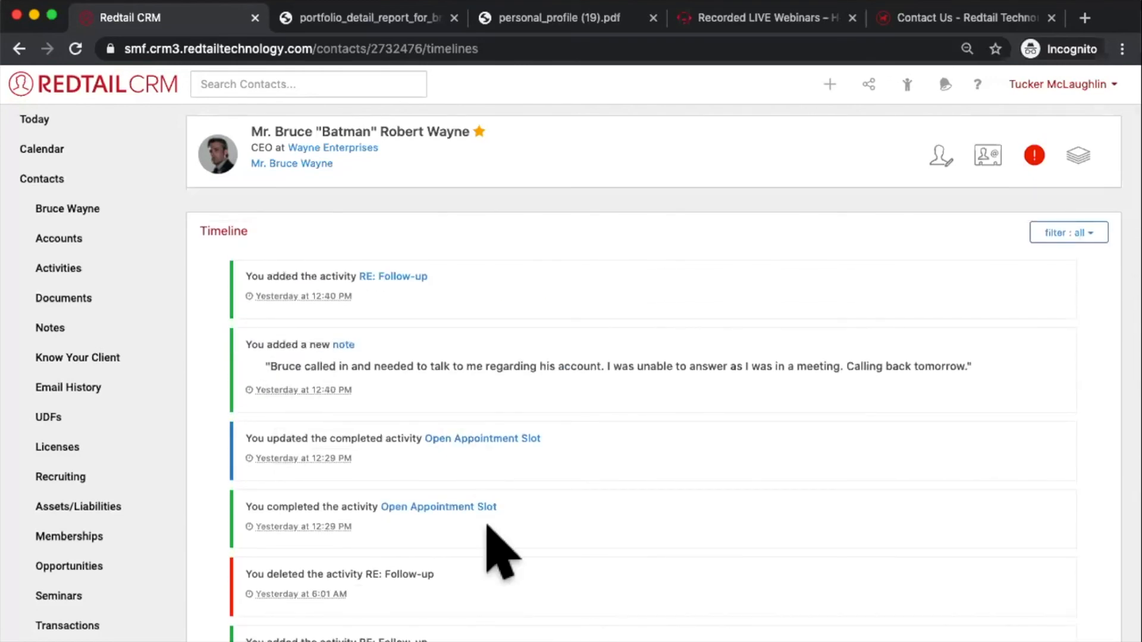